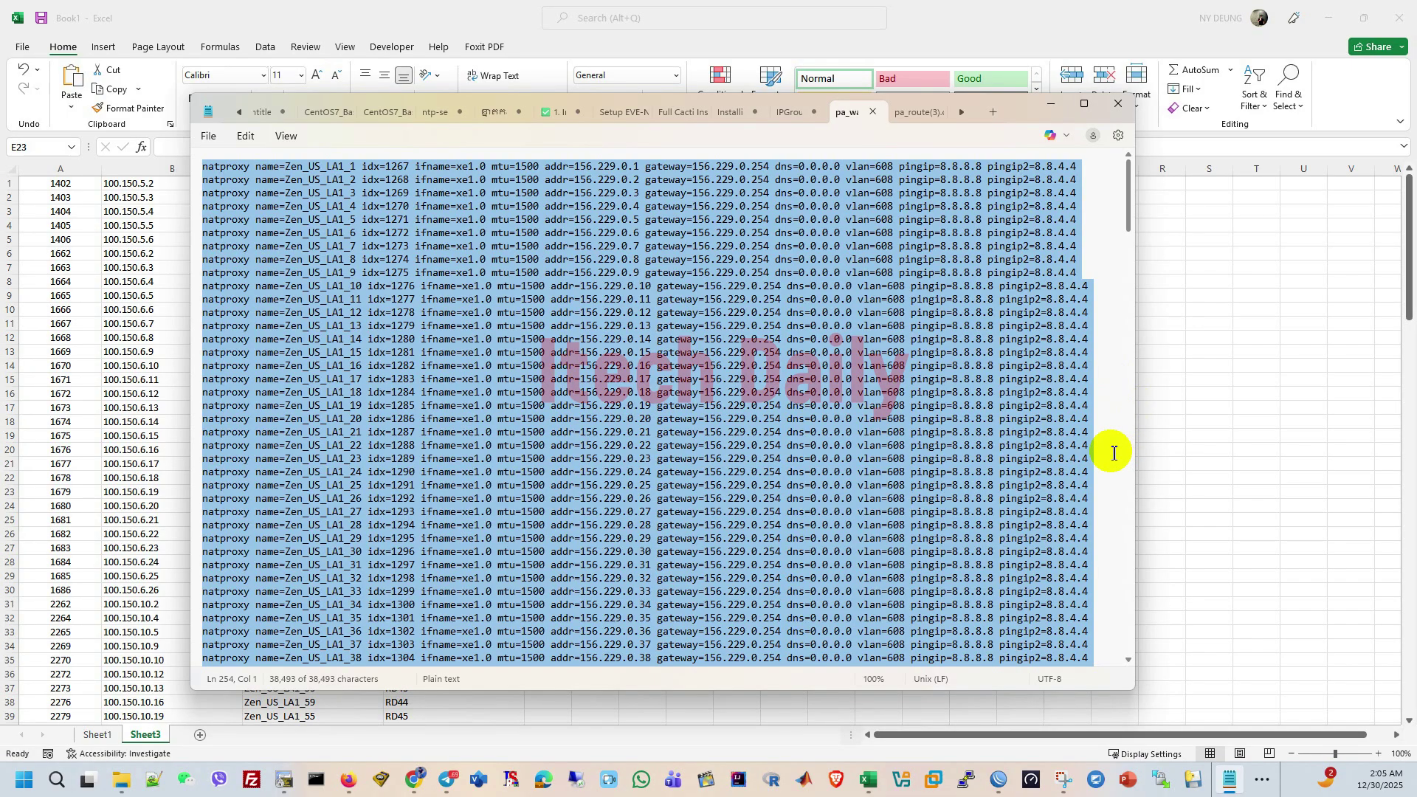
# Review the natproxy configuration lines in the text file, switch to Excel and look over the data on Sheet1
pyautogui.scroll(-13, 521, 419)
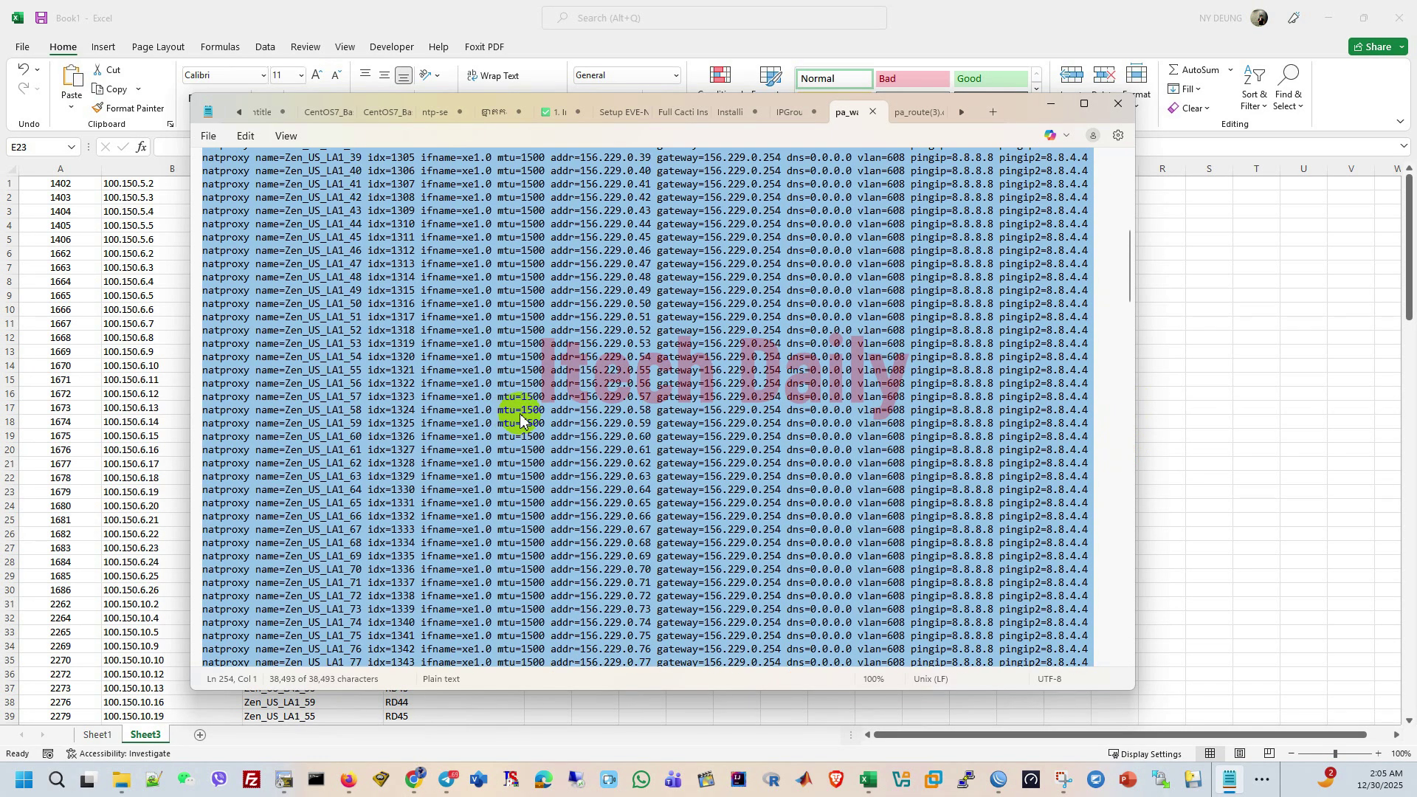
pyautogui.scroll(-1, 520, 419)
pyautogui.scroll(14, 561, 432)
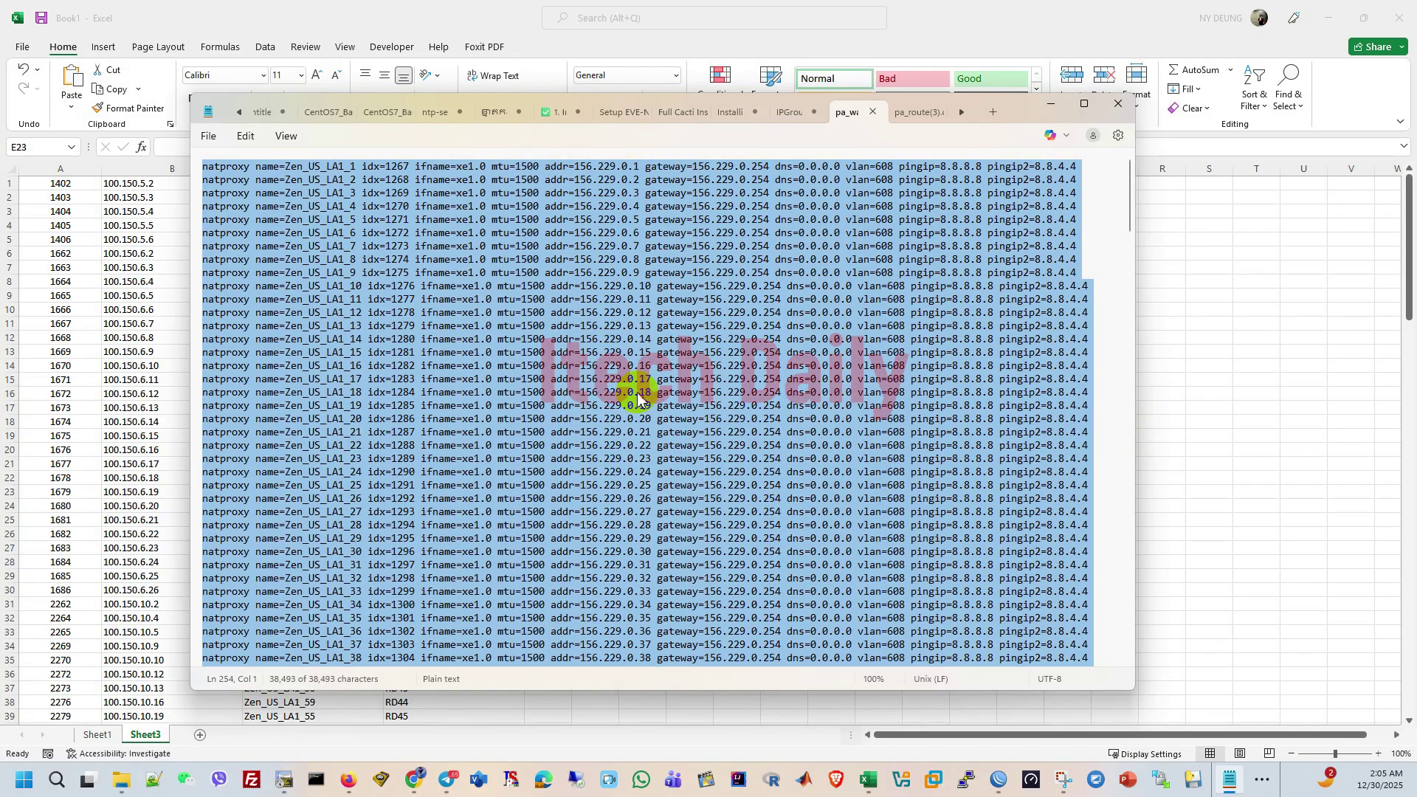
pyautogui.click(1053, 107)
pyautogui.click(97, 734)
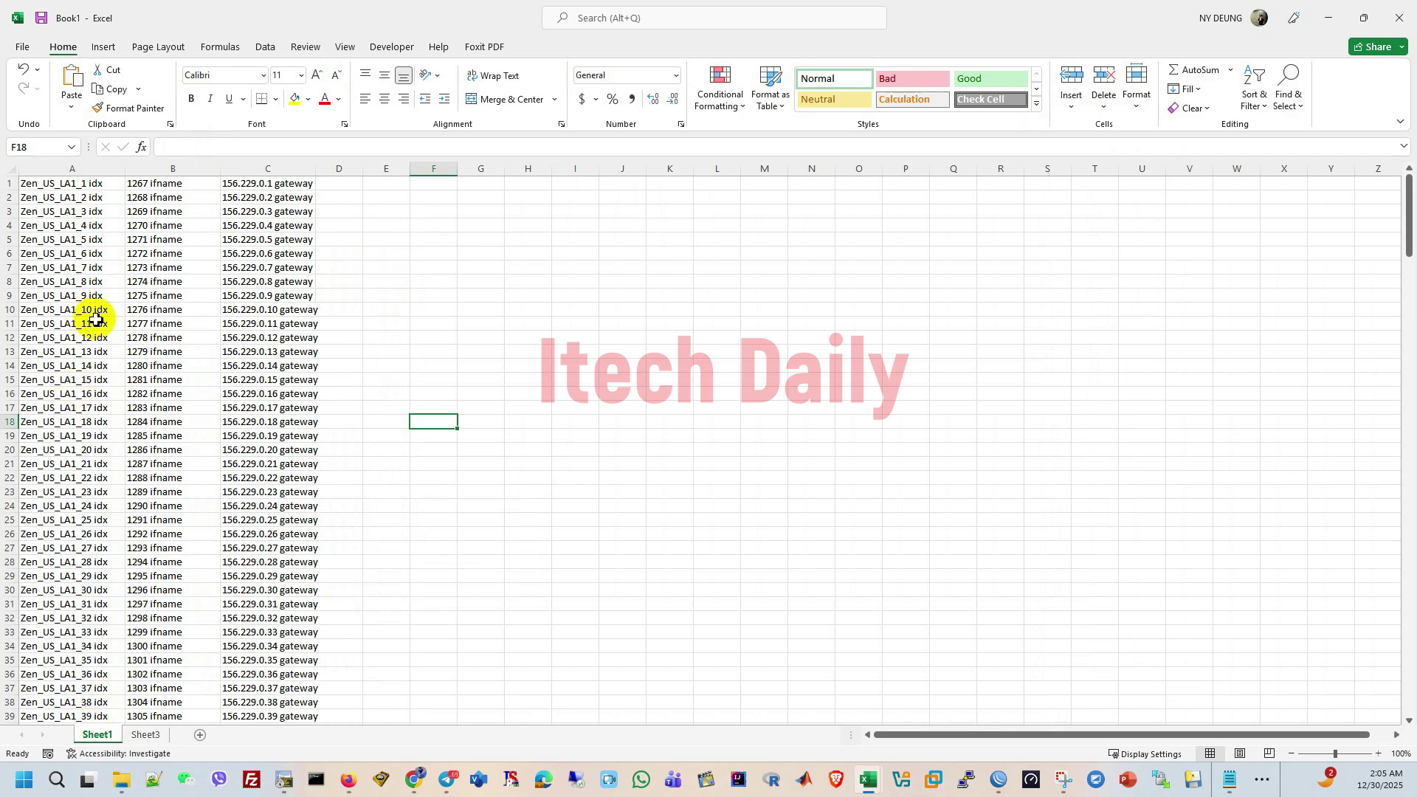
pyautogui.scroll(-6, 471, 458)
pyautogui.scroll(6, 478, 456)
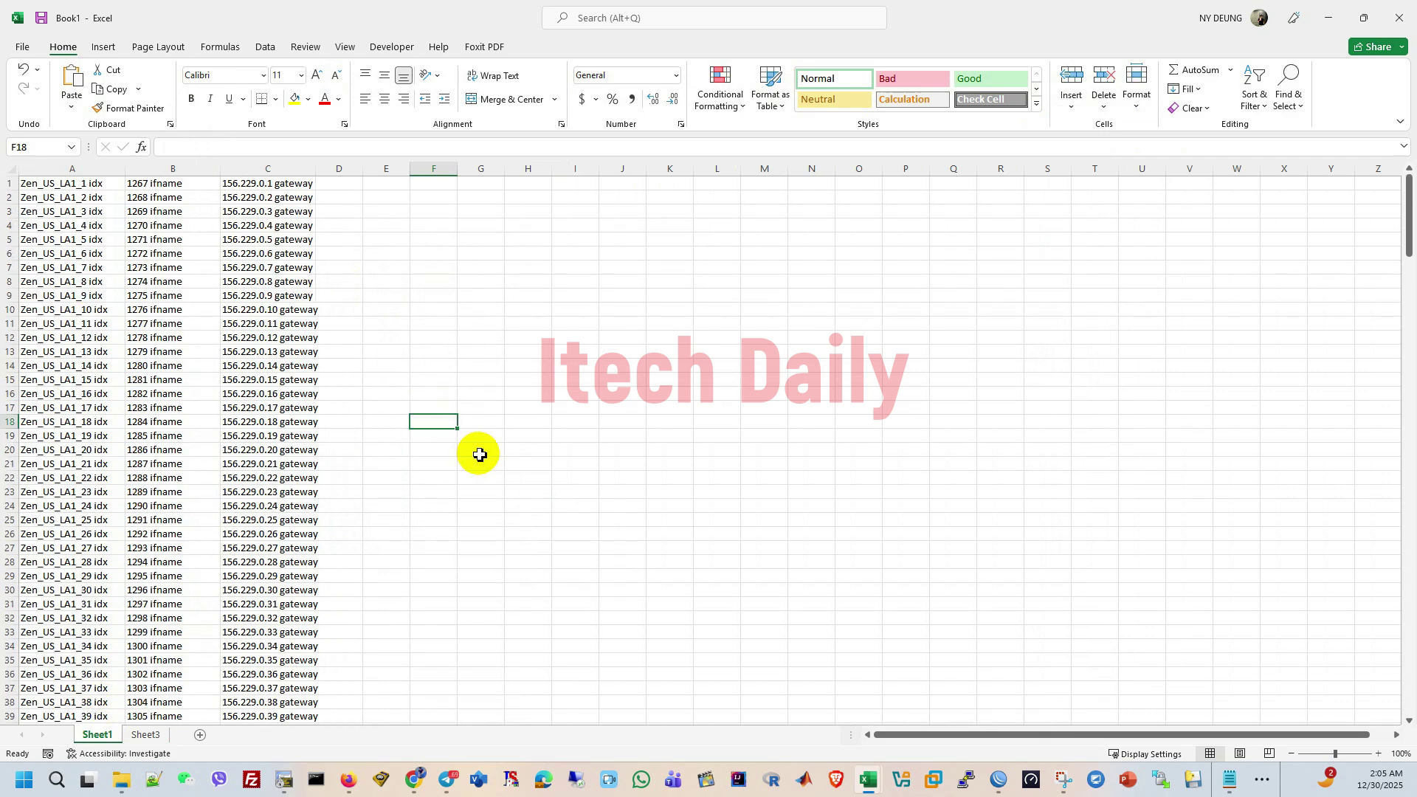
pyautogui.click(524, 378)
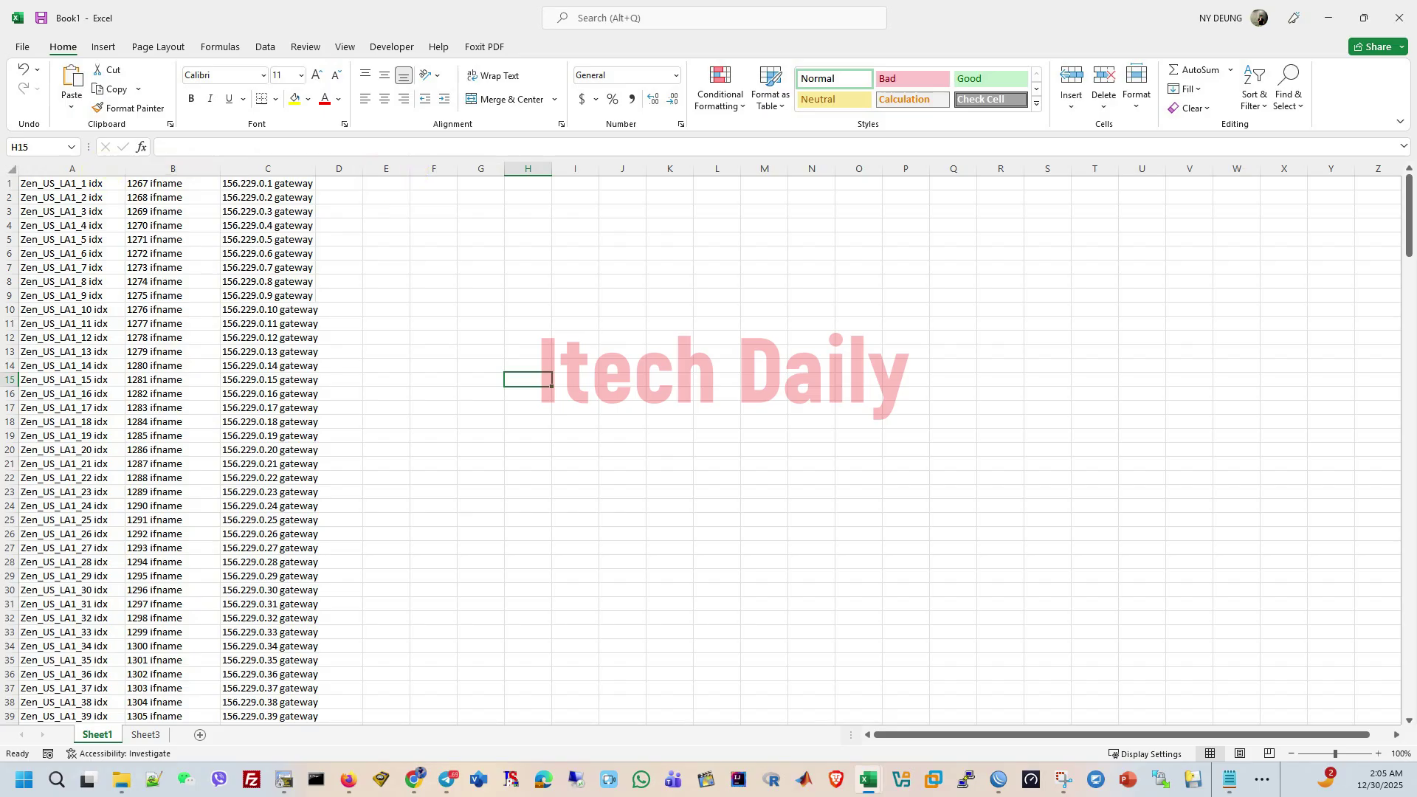
# Examine columns A, B and C on Sheet1 for the proxy names, index numbers and IP addresses
pyautogui.click(64, 163)
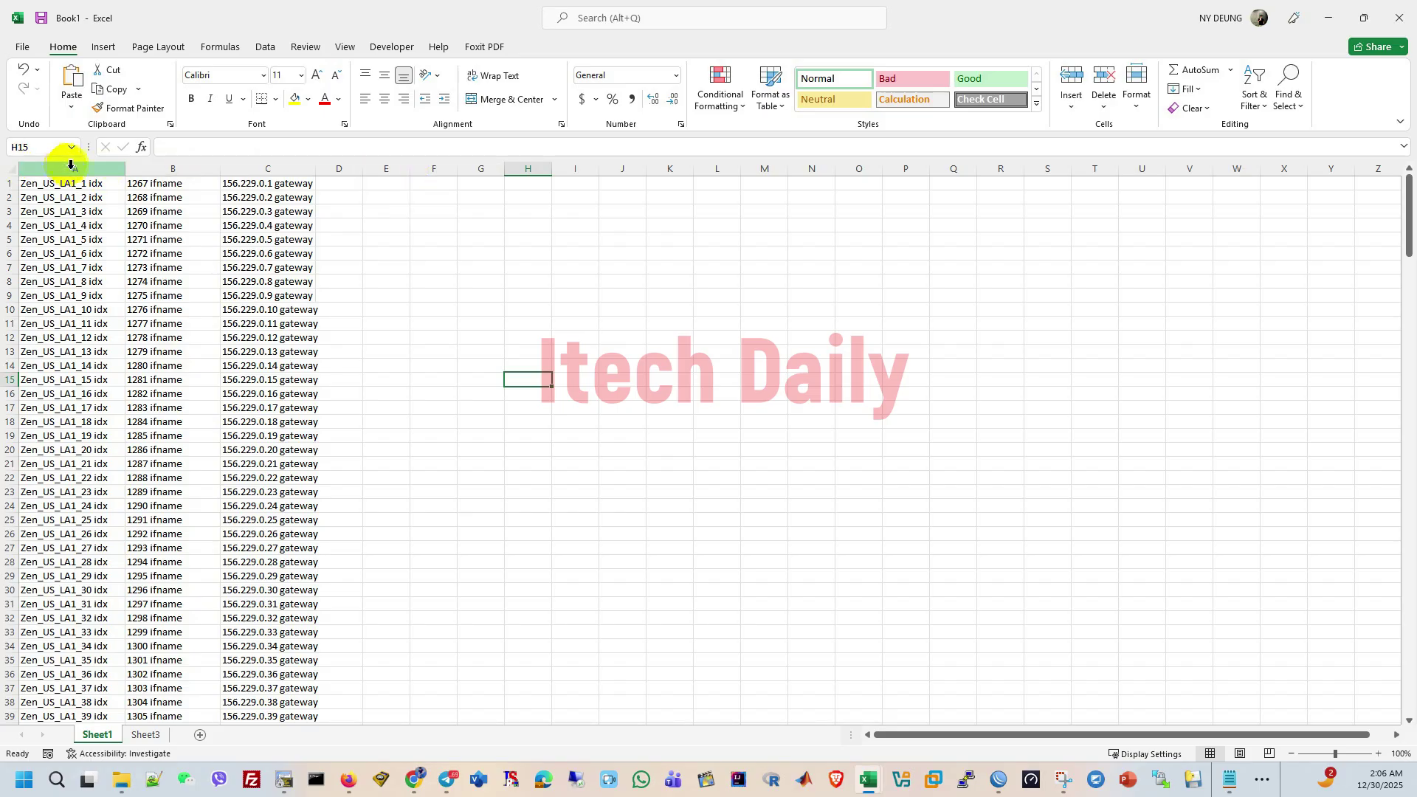
pyautogui.click(267, 47)
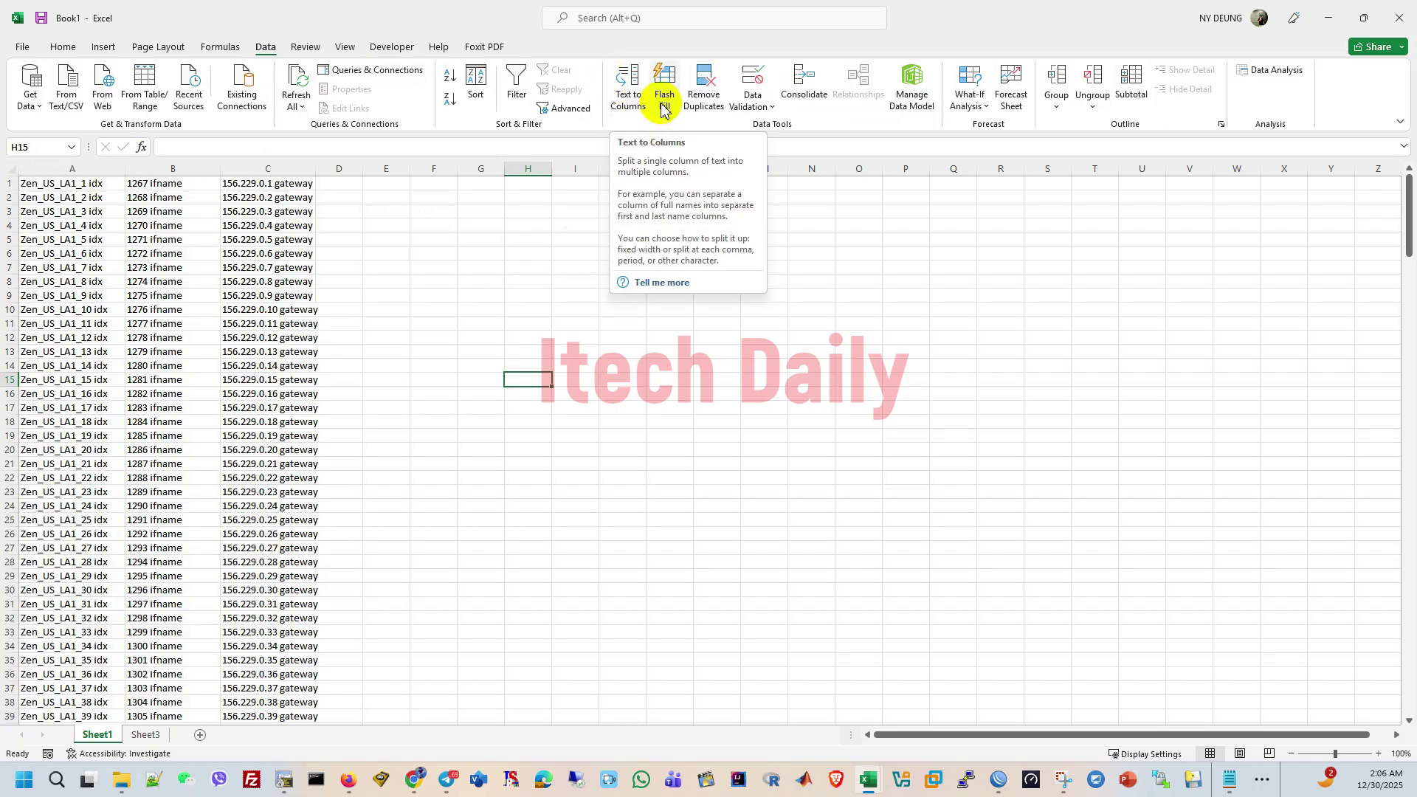
pyautogui.click(70, 185)
pyautogui.click(81, 168)
pyautogui.click(178, 168)
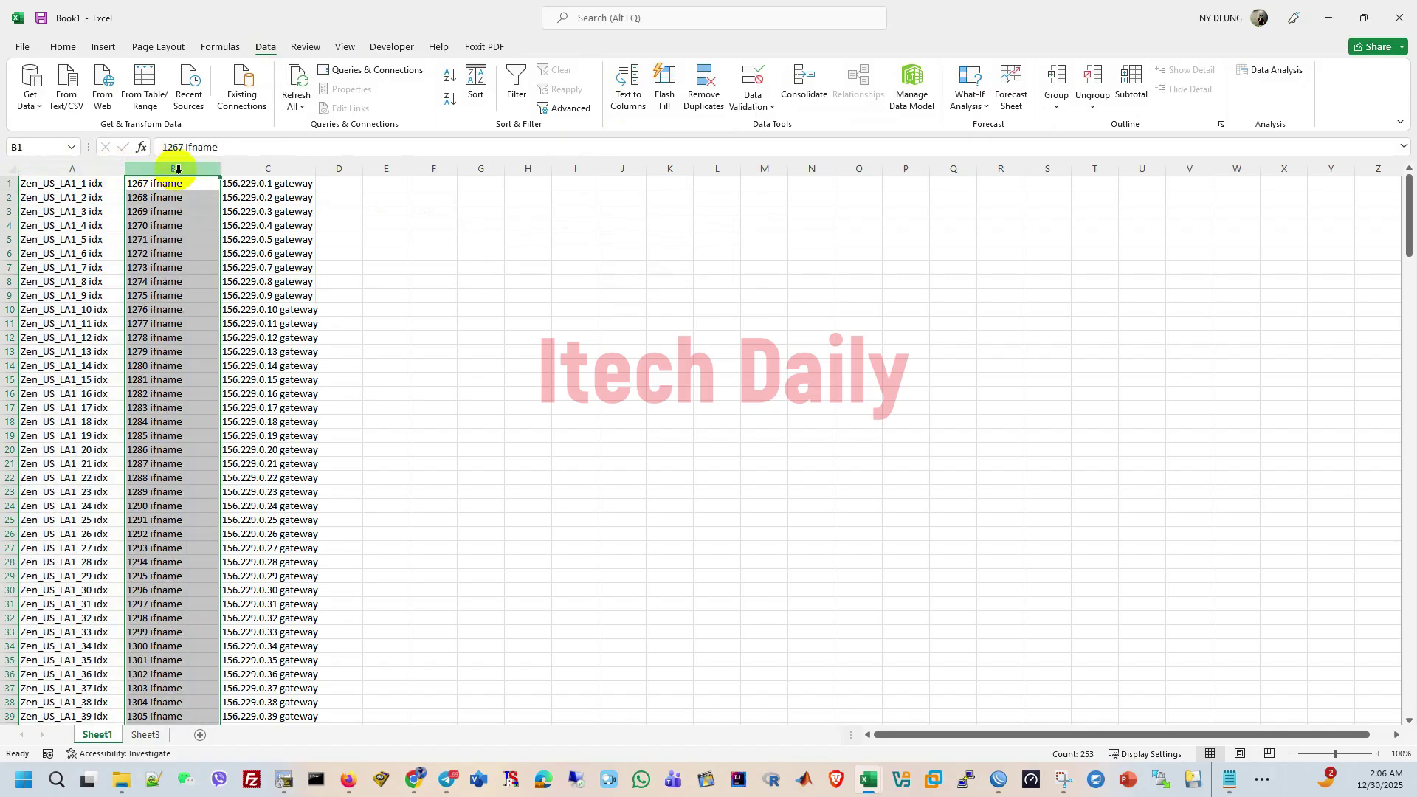
pyautogui.click(267, 169)
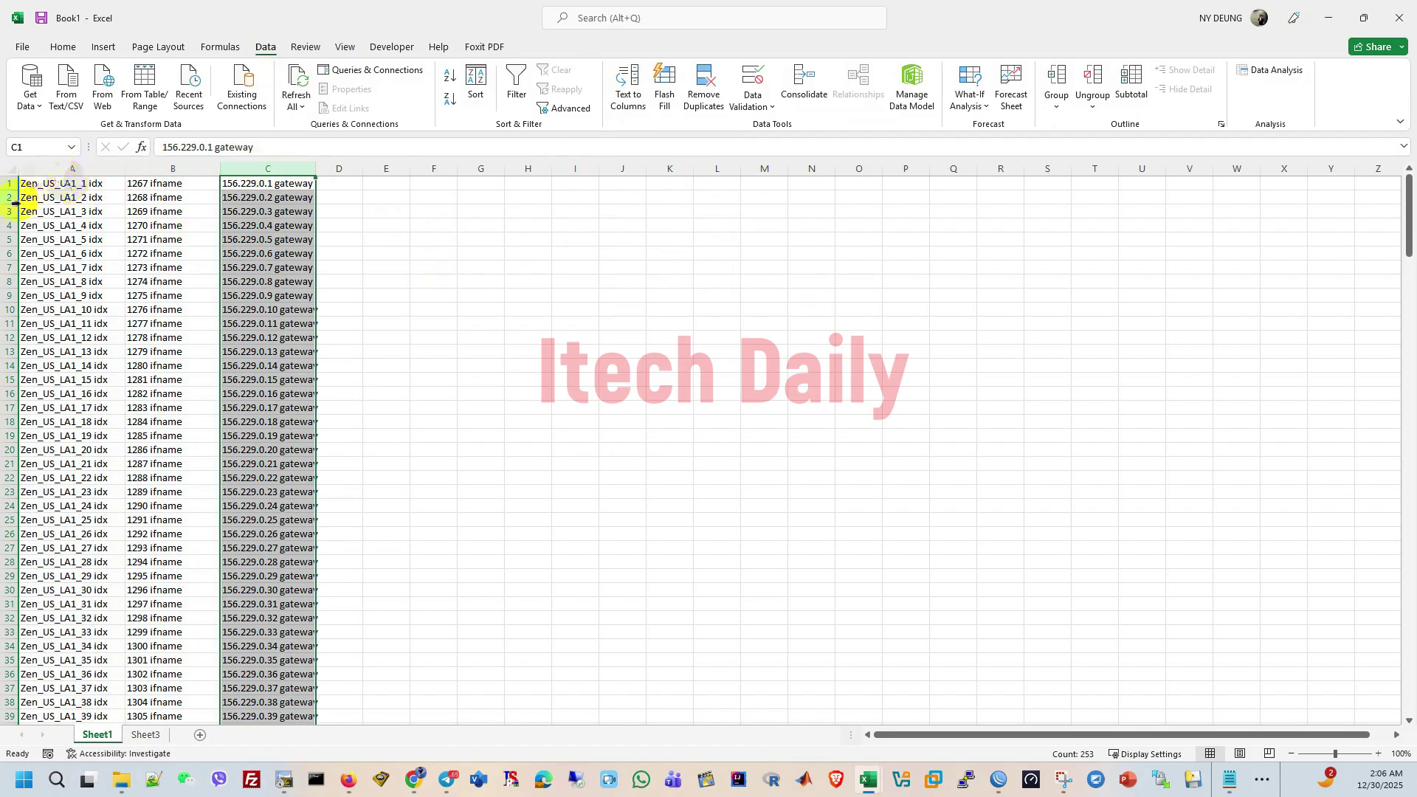
pyautogui.click(424, 226)
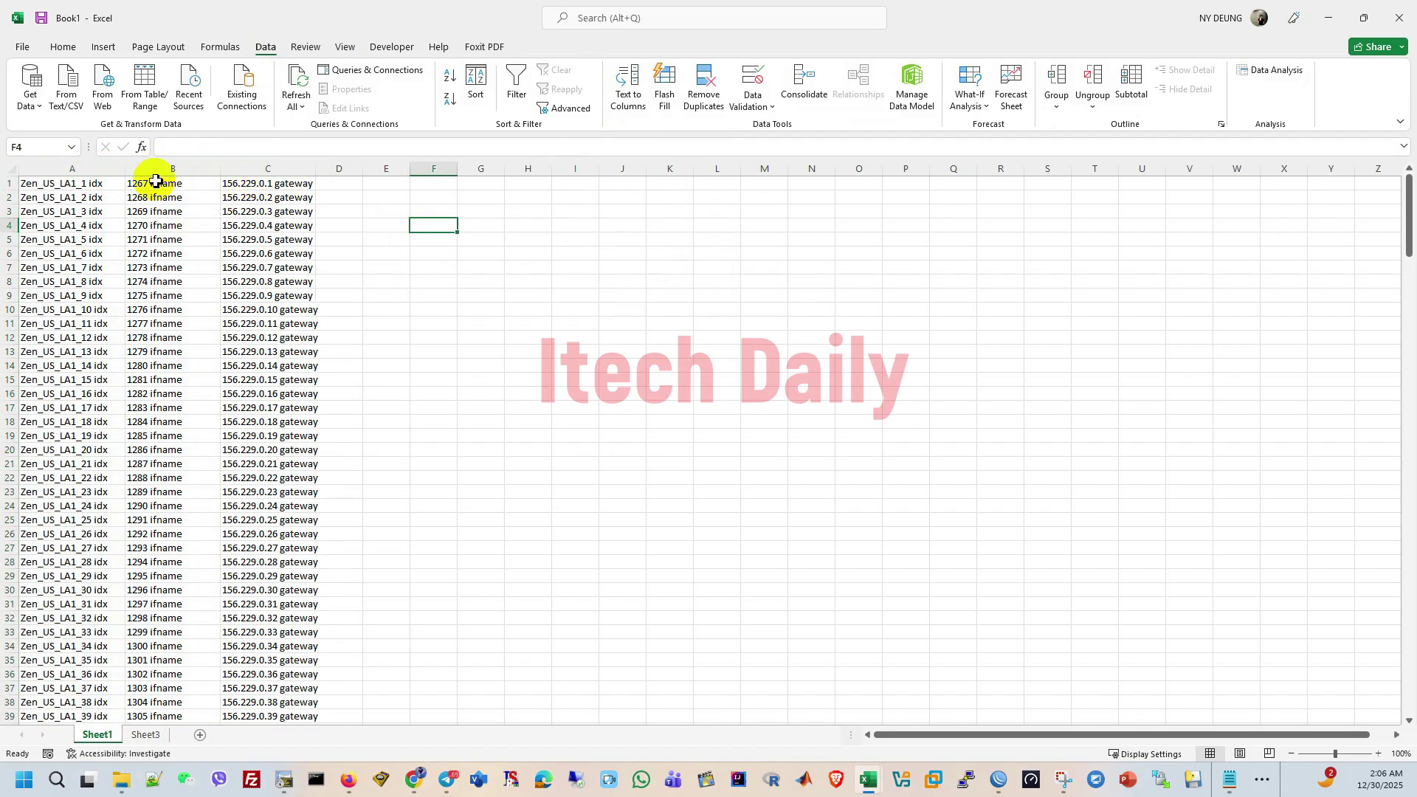
pyautogui.click(144, 169)
pyautogui.click(87, 169)
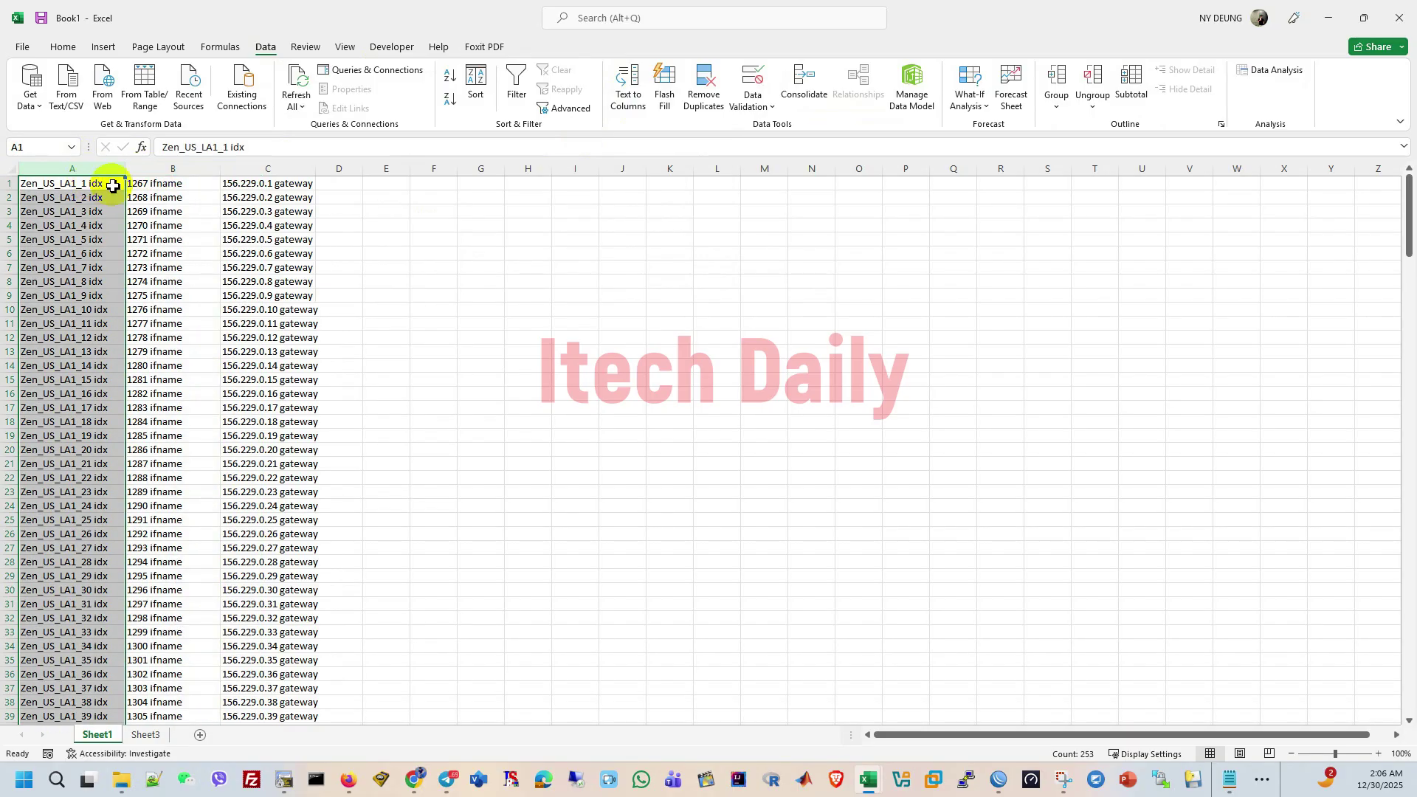
pyautogui.click(422, 476)
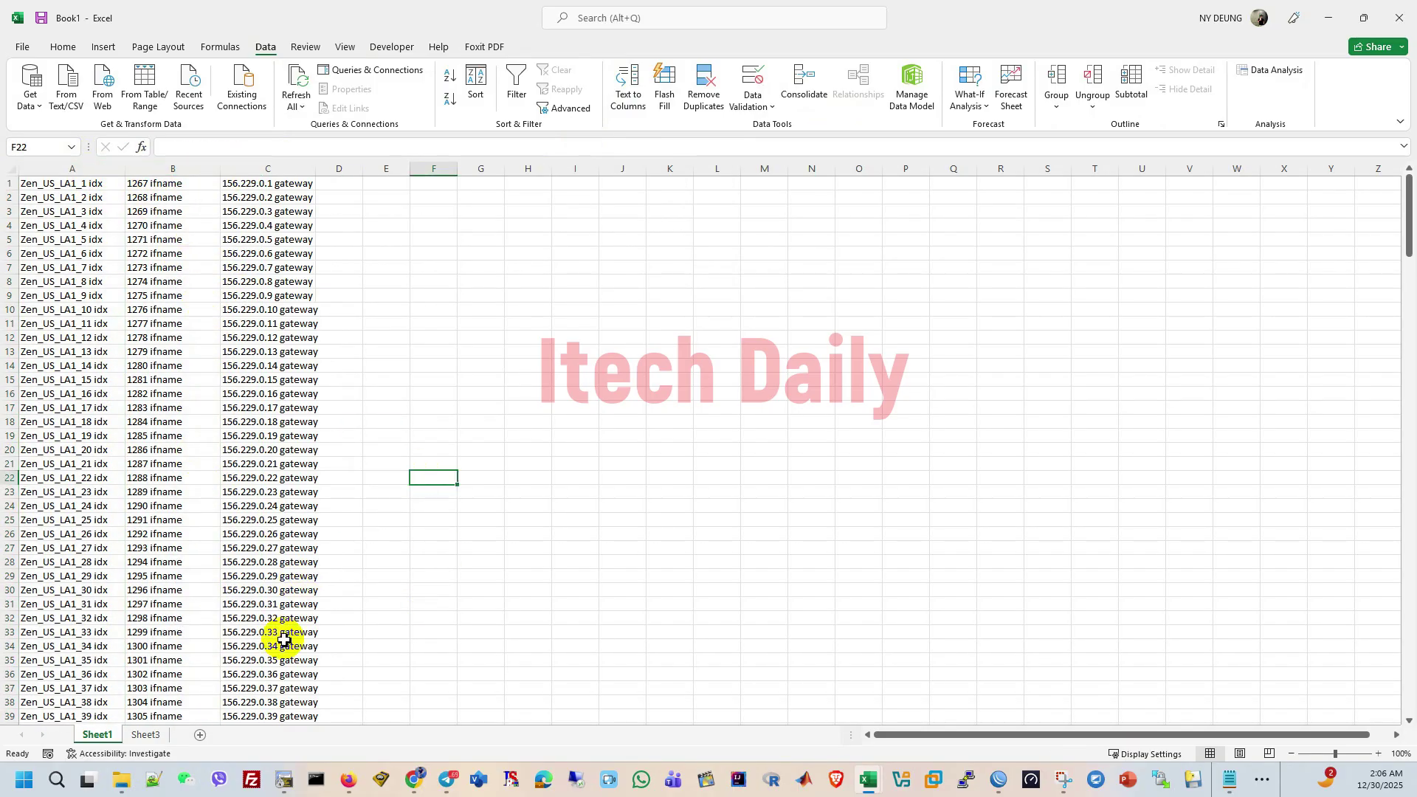
# Compare the proxy data on Sheet1 with the list on Sheet3, returning to Sheet1
pyautogui.click(145, 735)
pyautogui.click(97, 736)
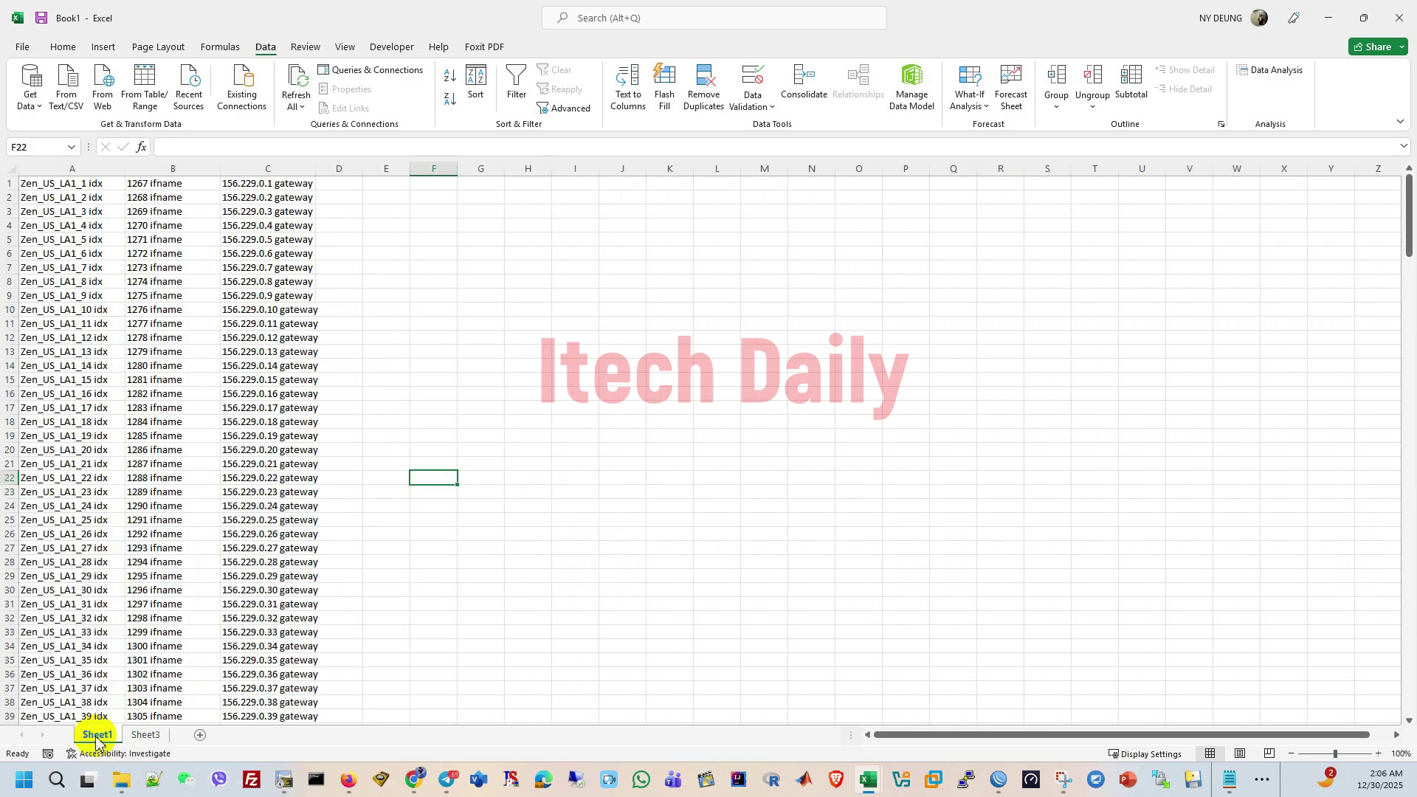
pyautogui.click(140, 735)
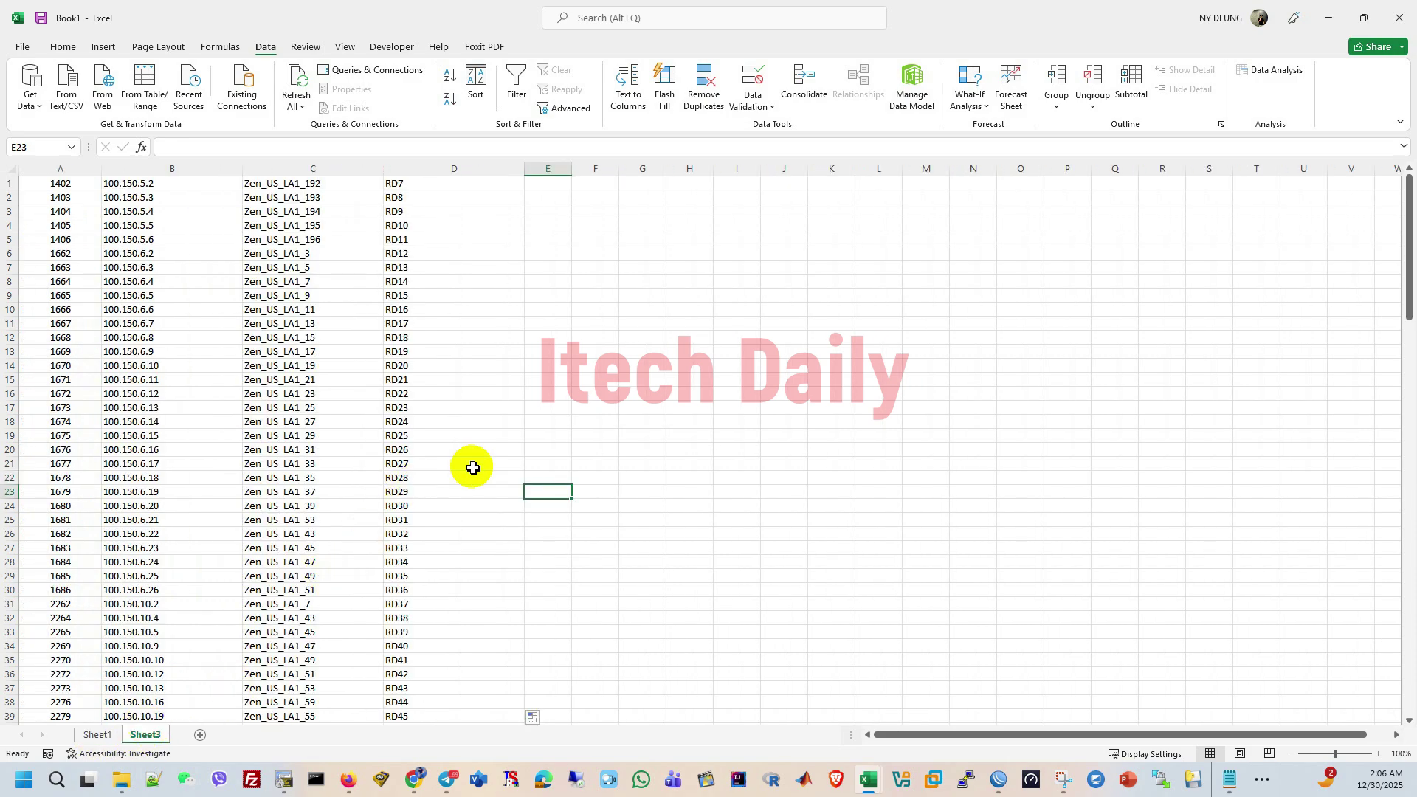
pyautogui.click(98, 737)
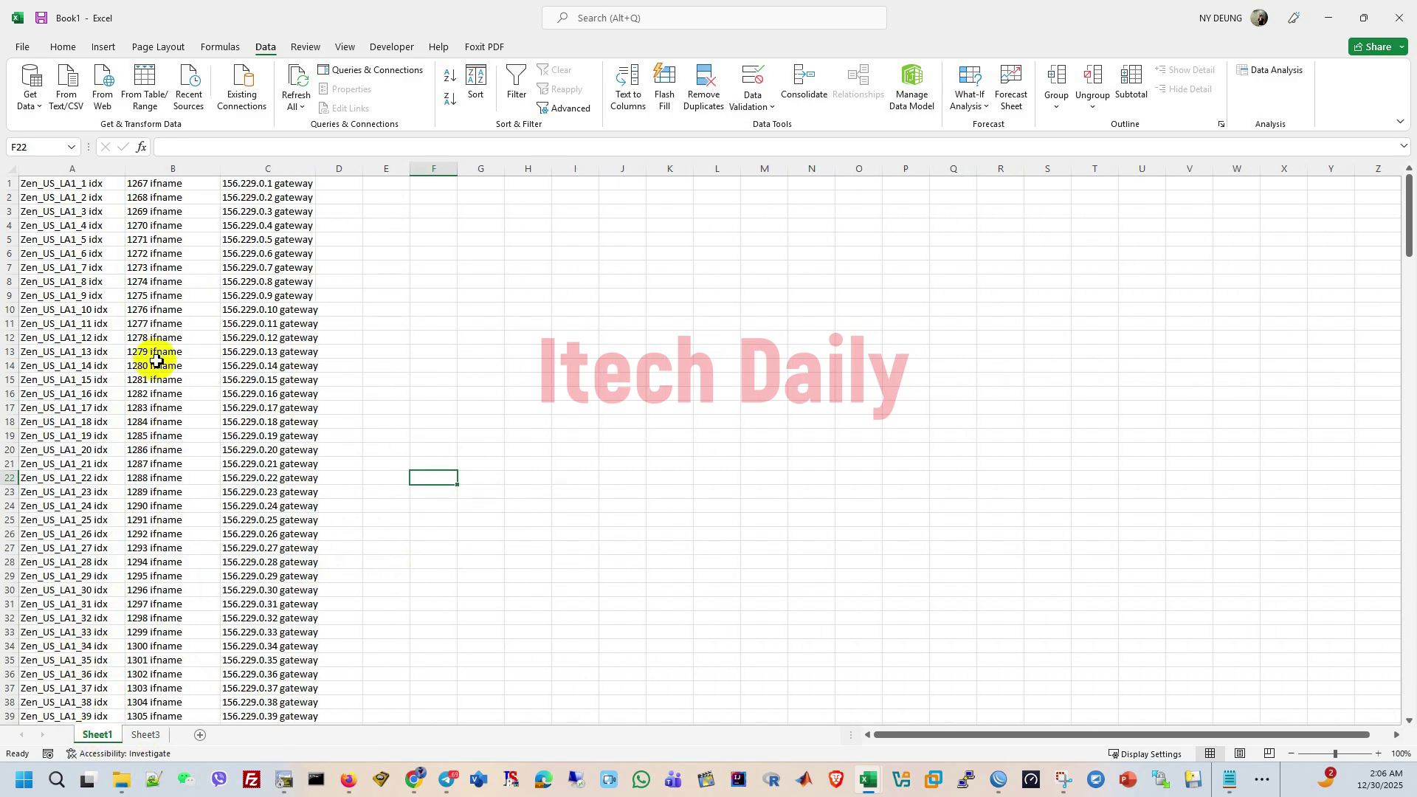
pyautogui.click(397, 363)
pyautogui.click(145, 752)
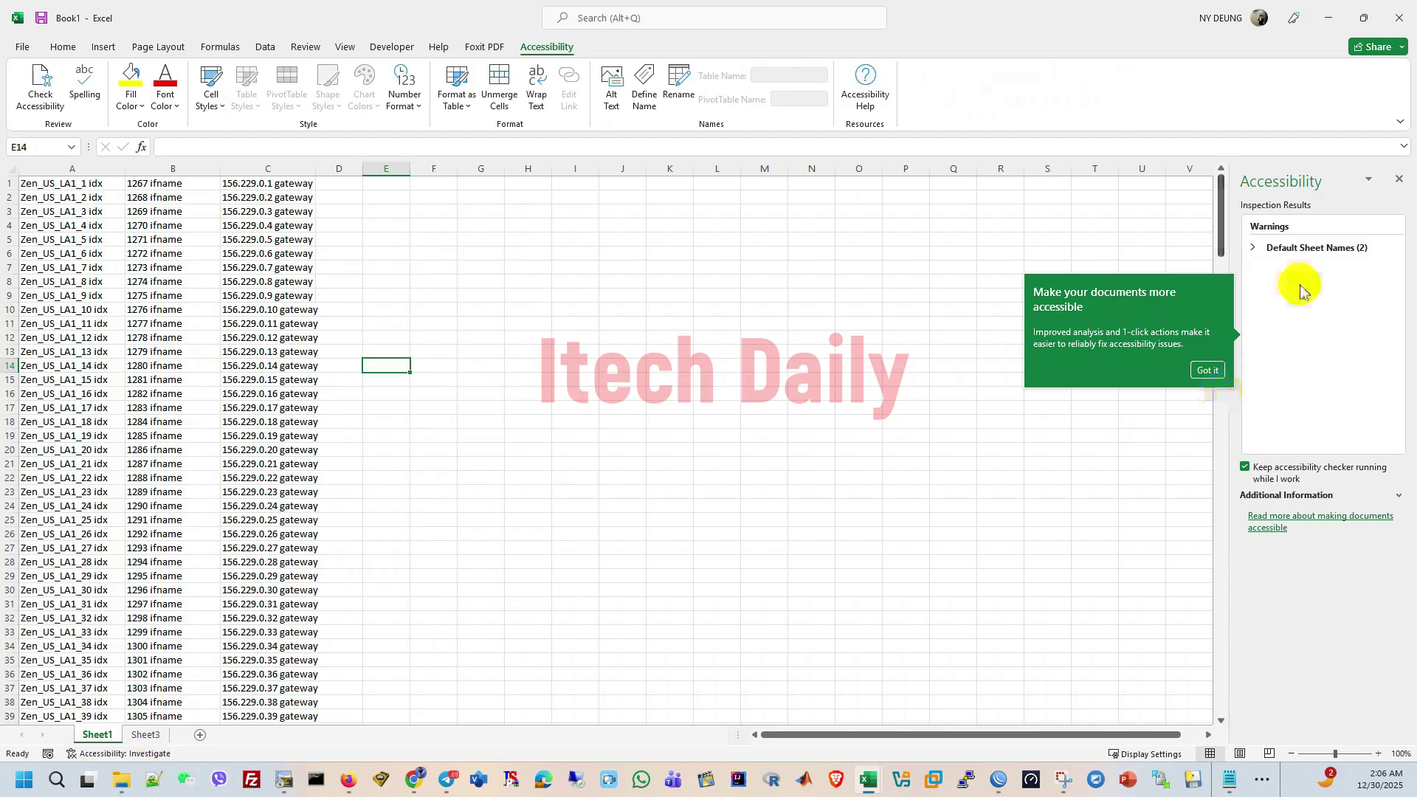
pyautogui.click(1399, 179)
pyautogui.click(145, 735)
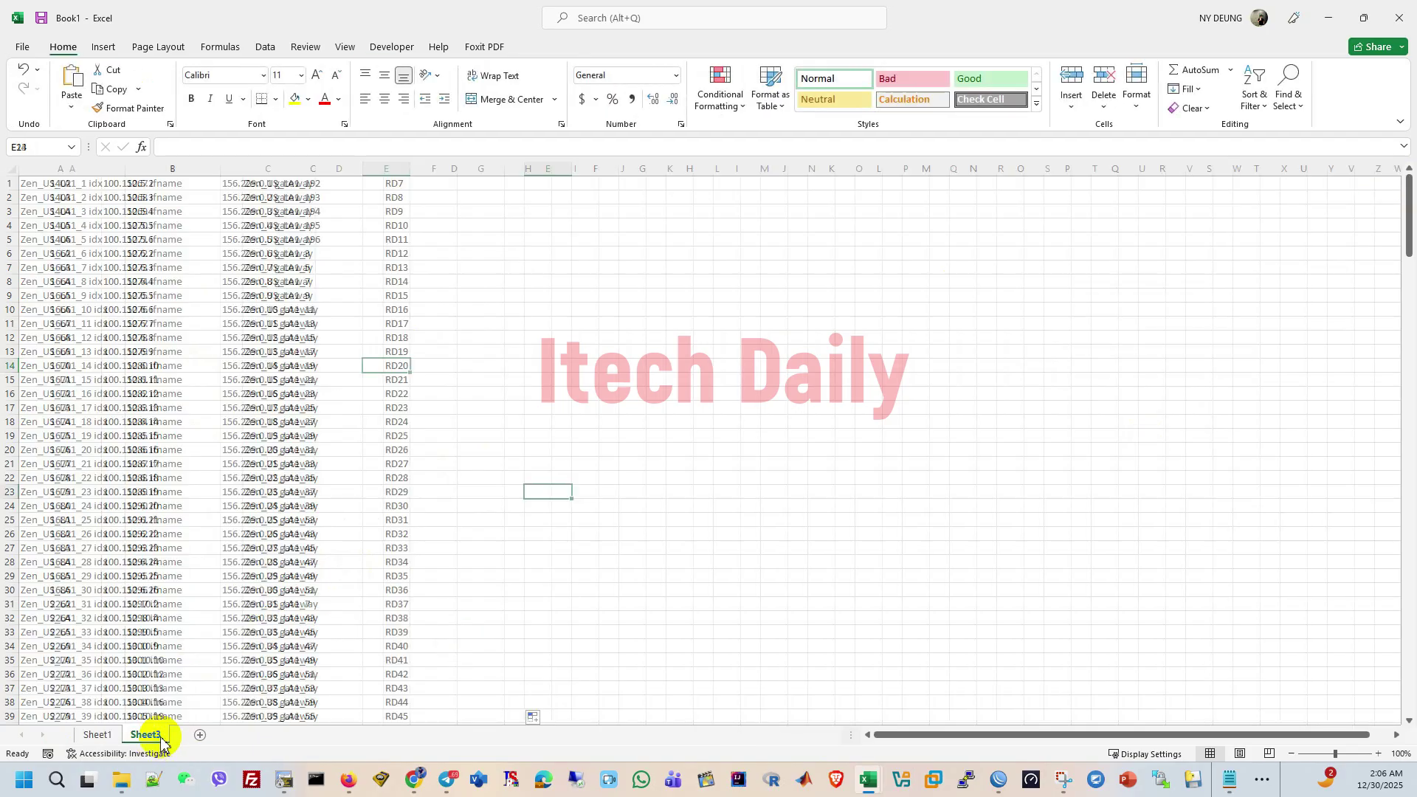
pyautogui.click(96, 734)
pyautogui.click(155, 735)
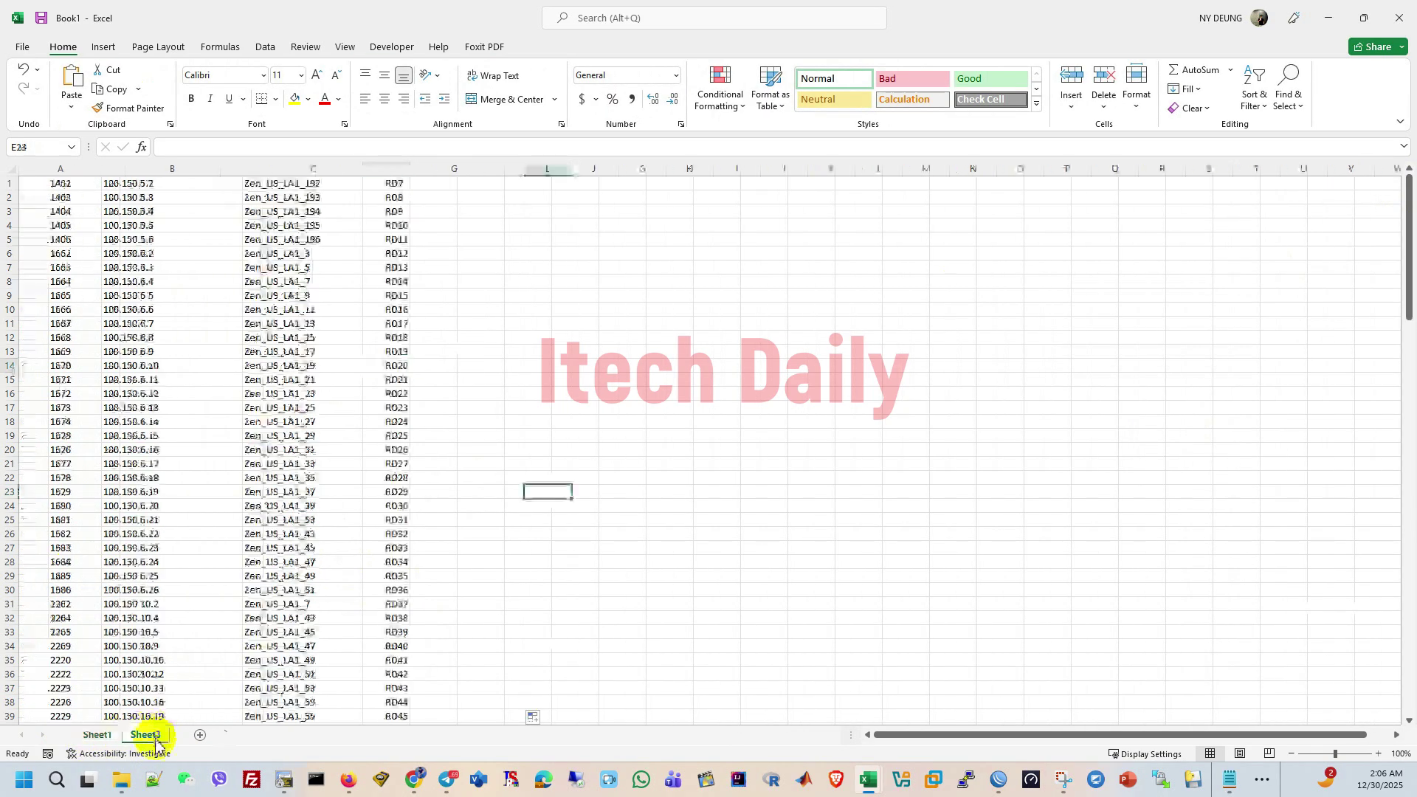
pyautogui.click(97, 734)
pyautogui.click(152, 736)
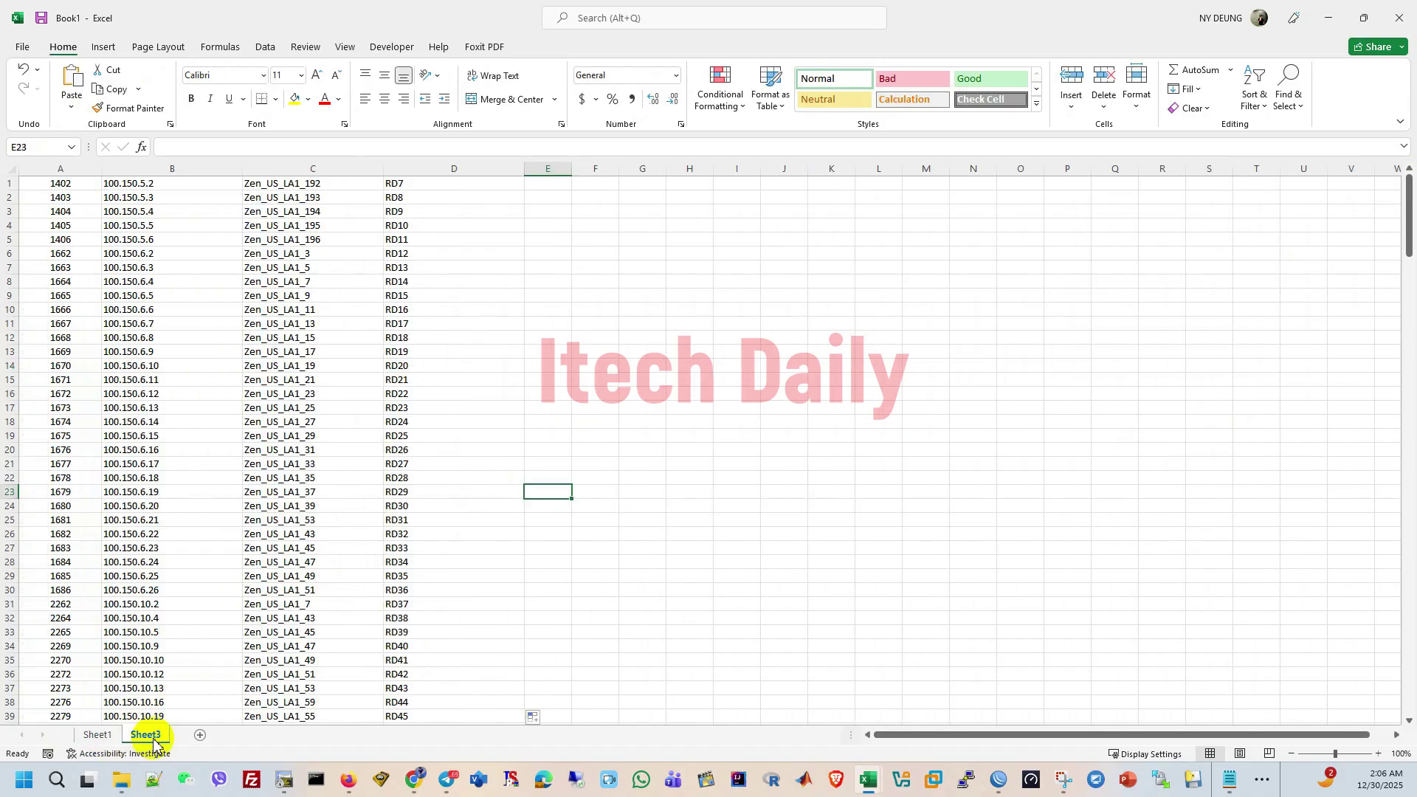
pyautogui.click(97, 734)
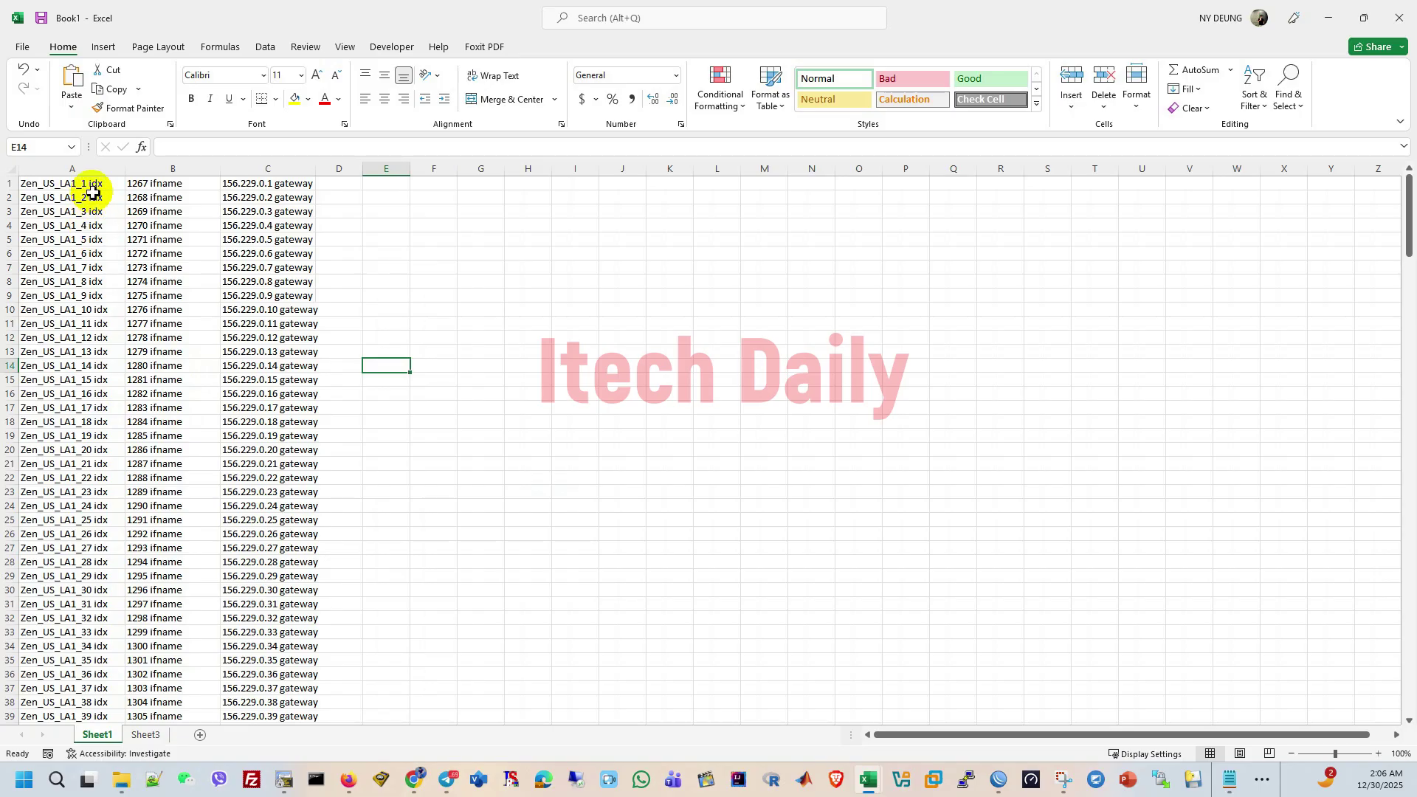
# Remove the word "gateway" from all cells on Sheet1 by replacing it with nothing
pyautogui.click(46, 183)
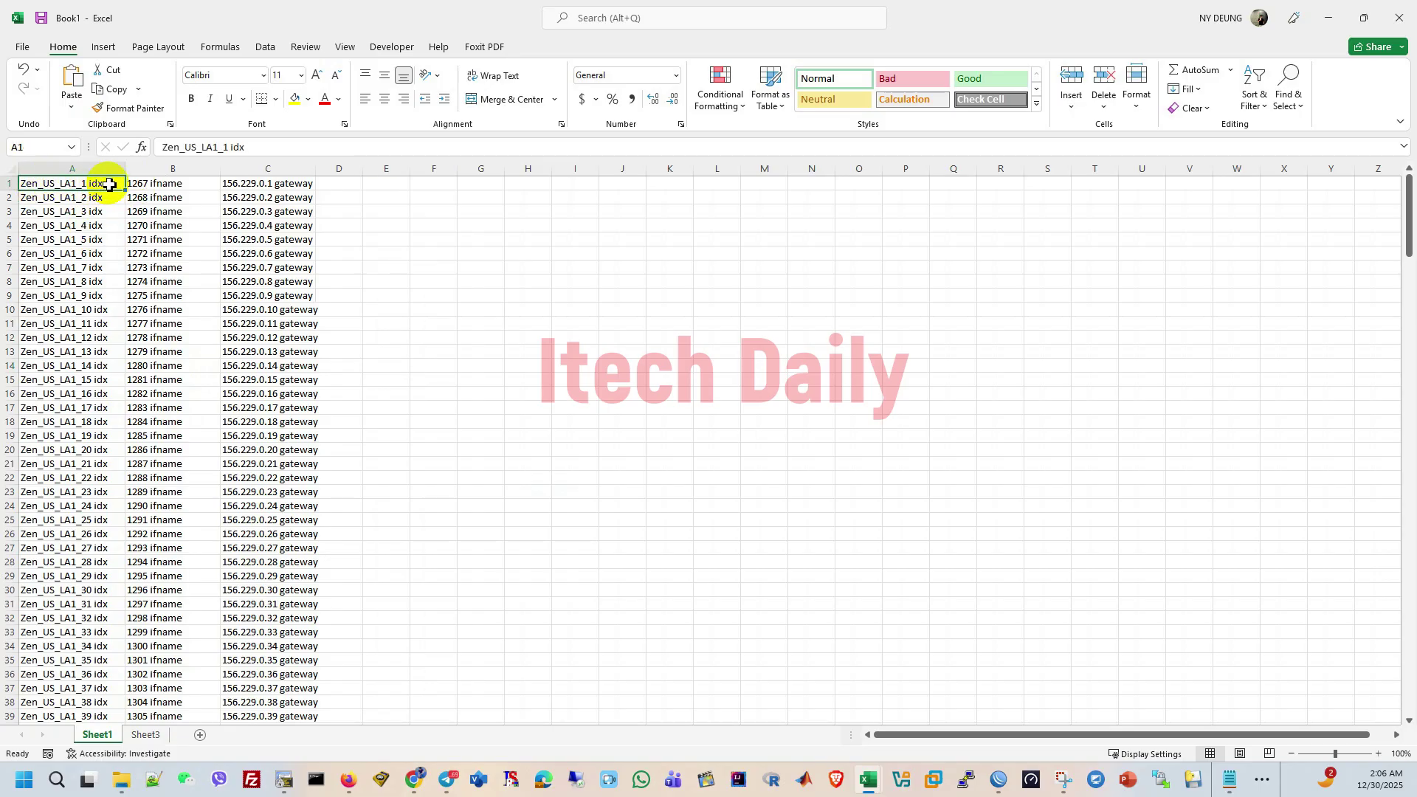
pyautogui.click(269, 185)
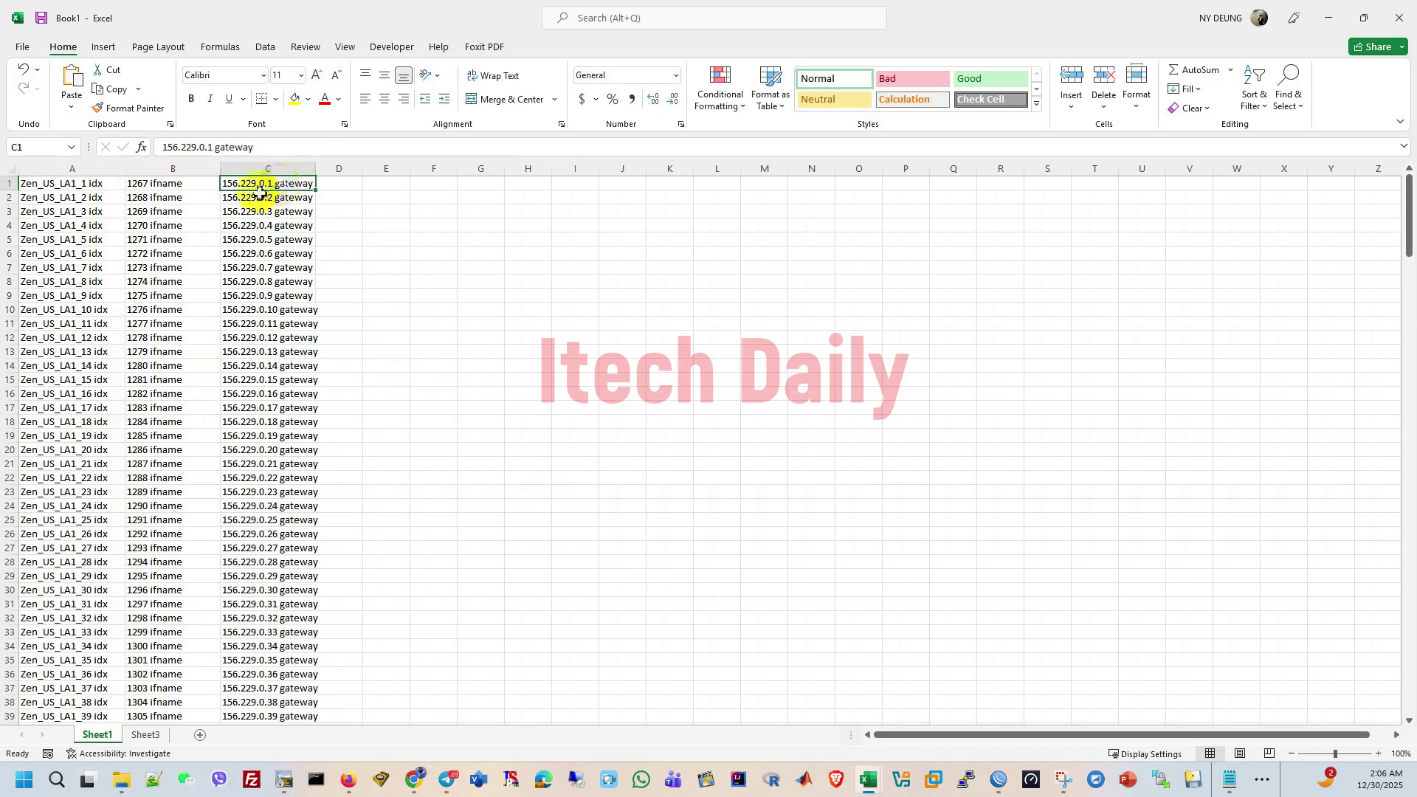
pyautogui.click(101, 184)
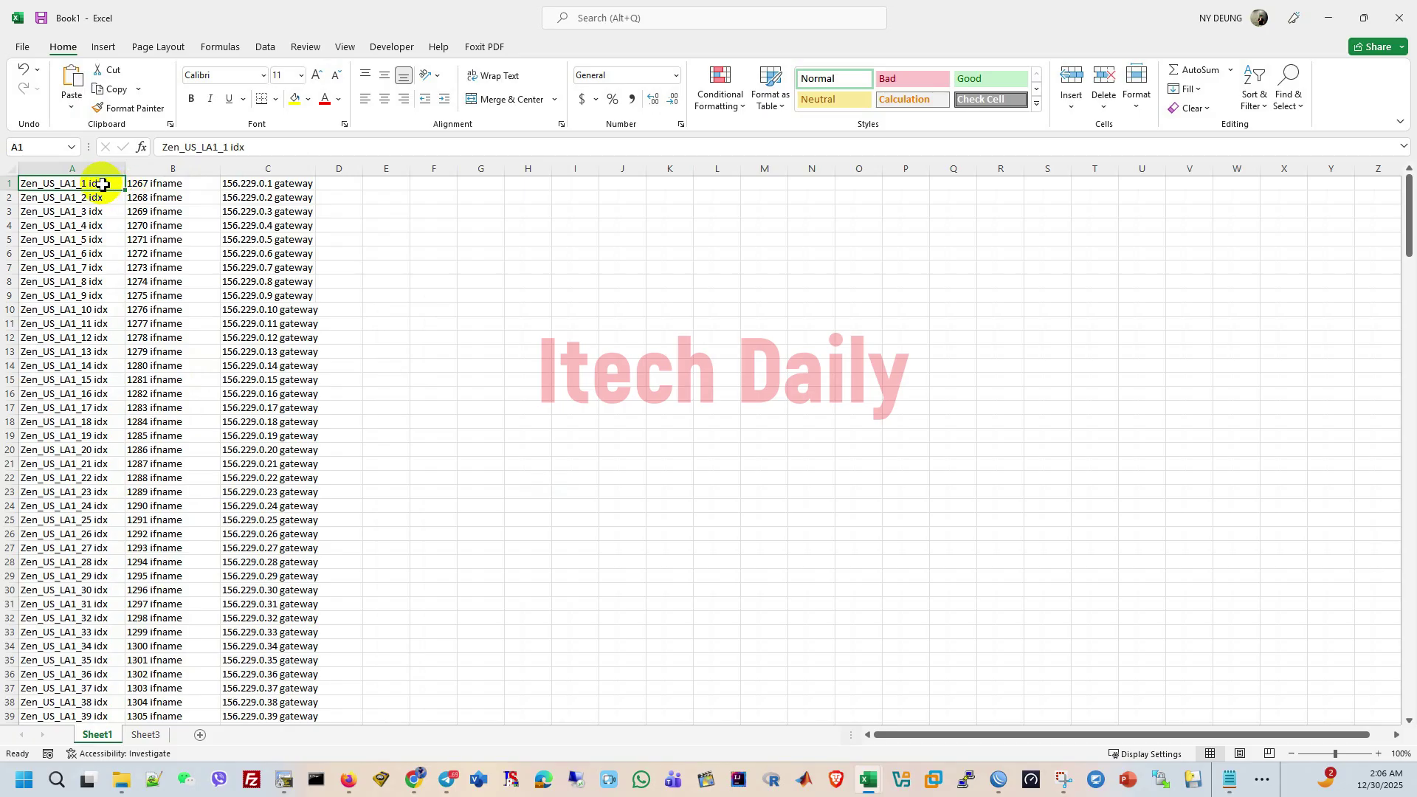
pyautogui.click(397, 270)
pyautogui.hotkey('ctrl', 'f')
pyautogui.moveTo(847, 563); pyautogui.dragTo(554, 228)
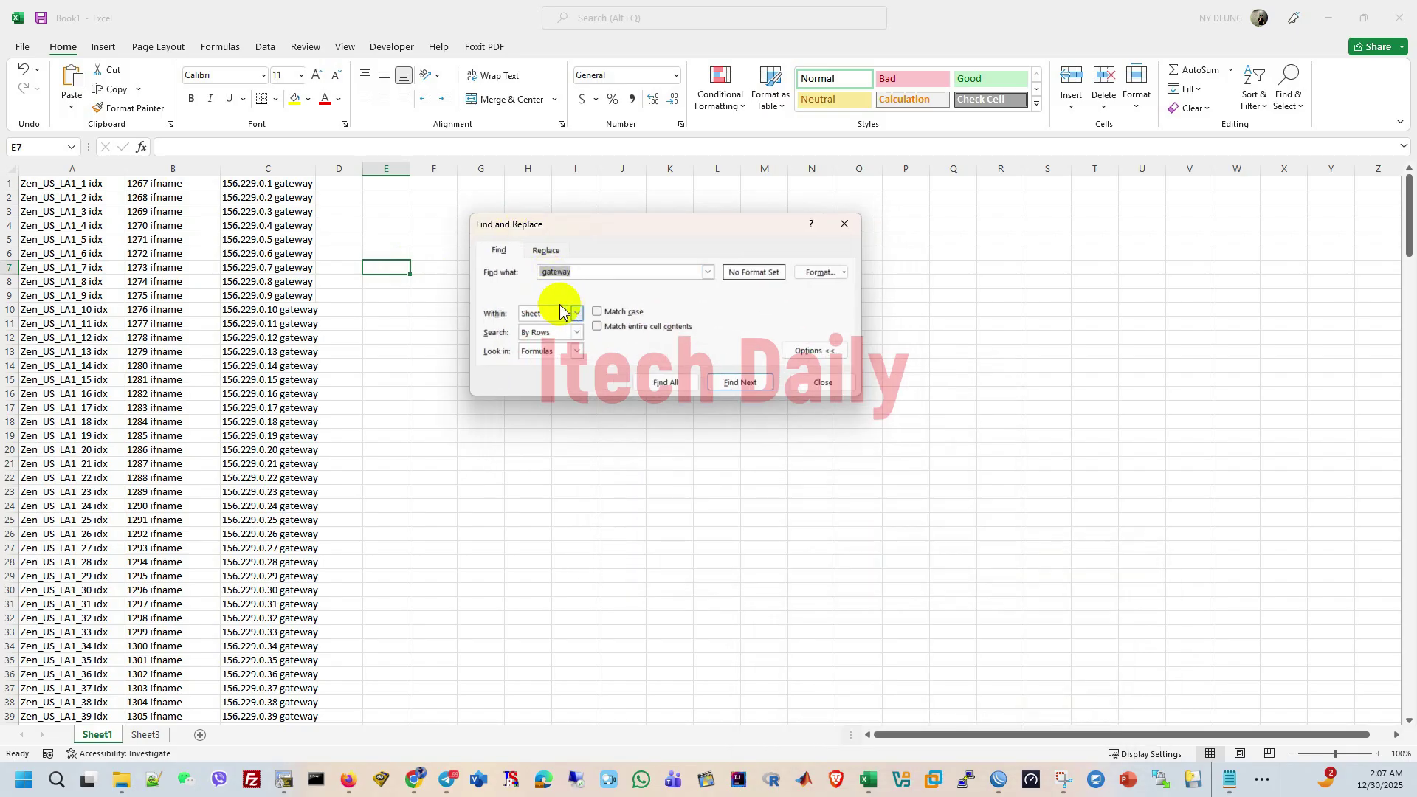
pyautogui.click(274, 186)
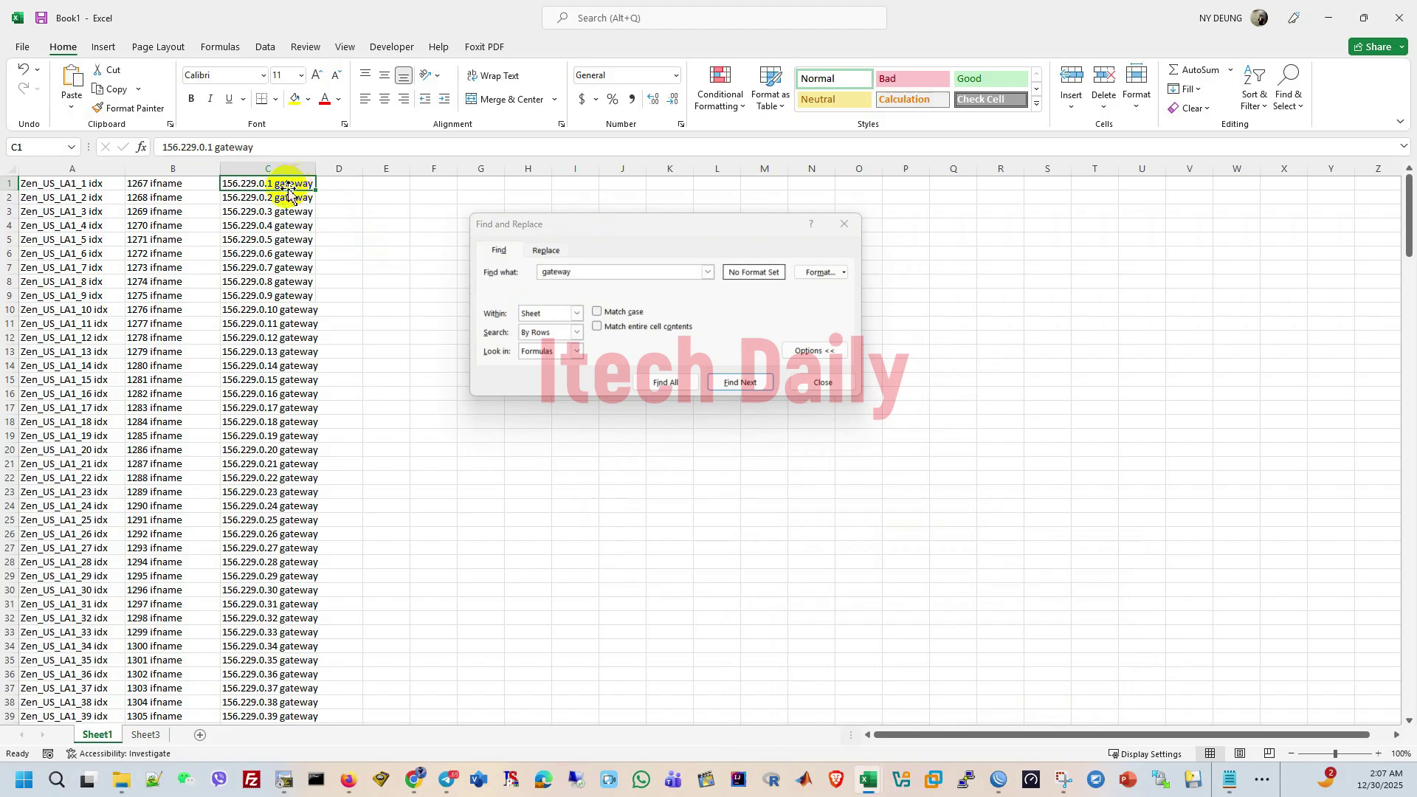
pyautogui.click(555, 273)
pyautogui.click(546, 250)
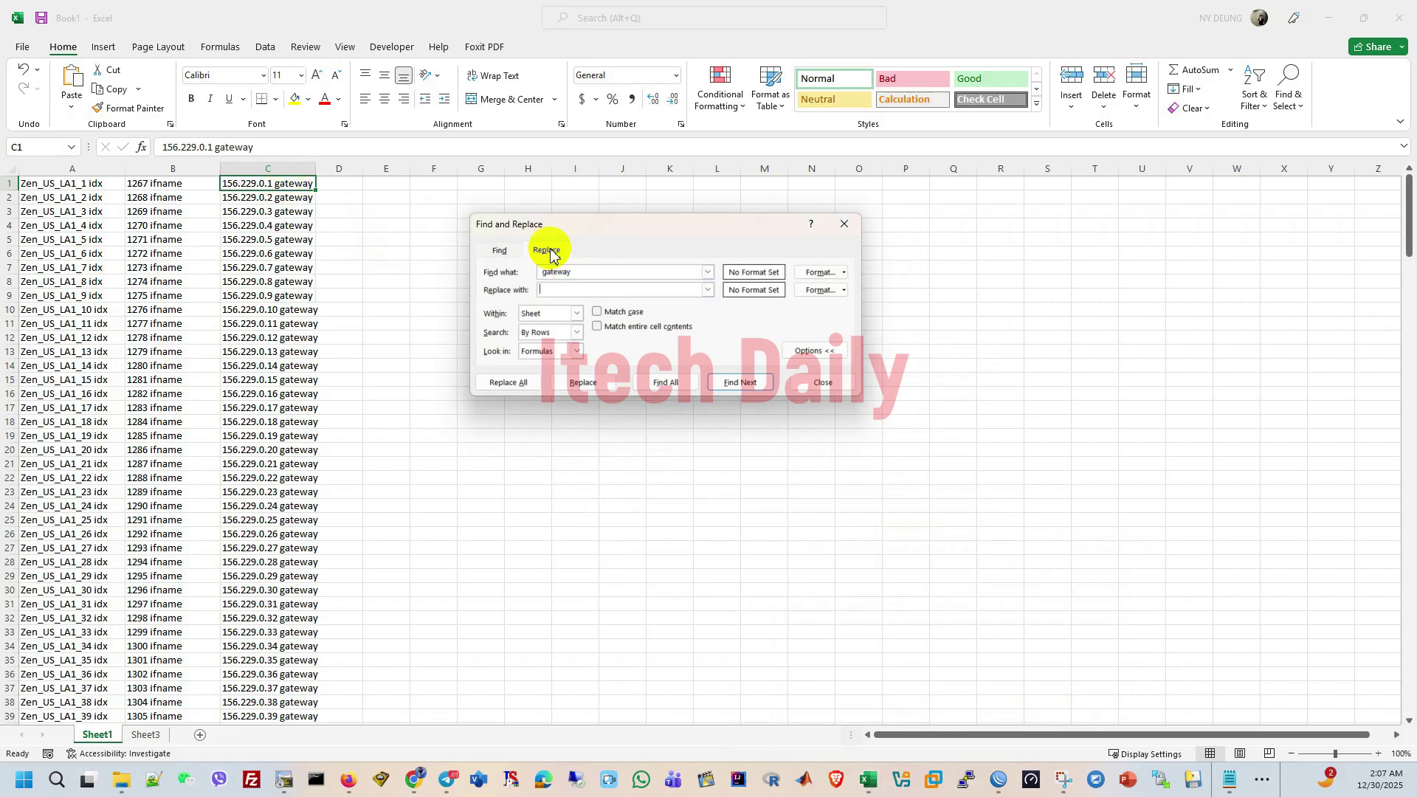
pyautogui.click(522, 383)
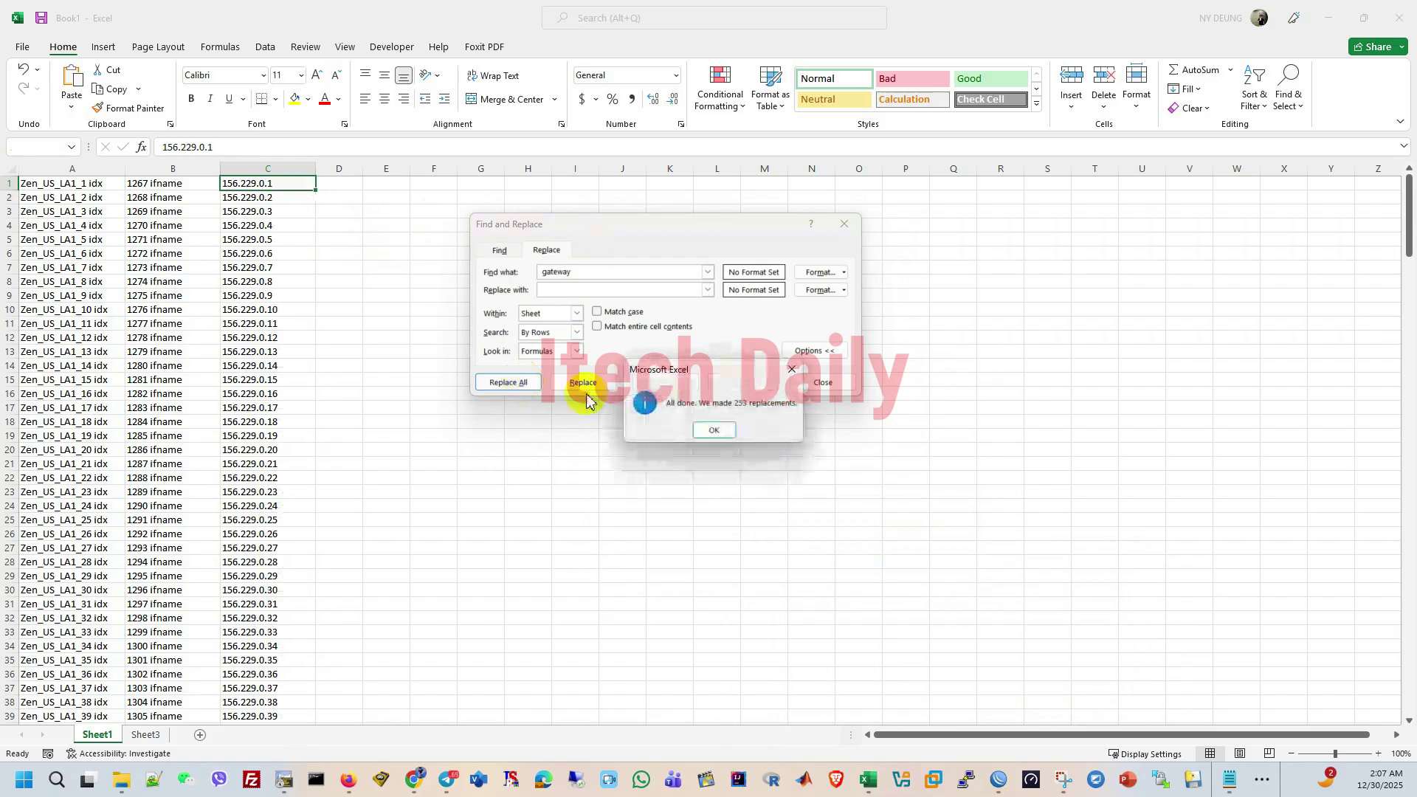
pyautogui.click(721, 428)
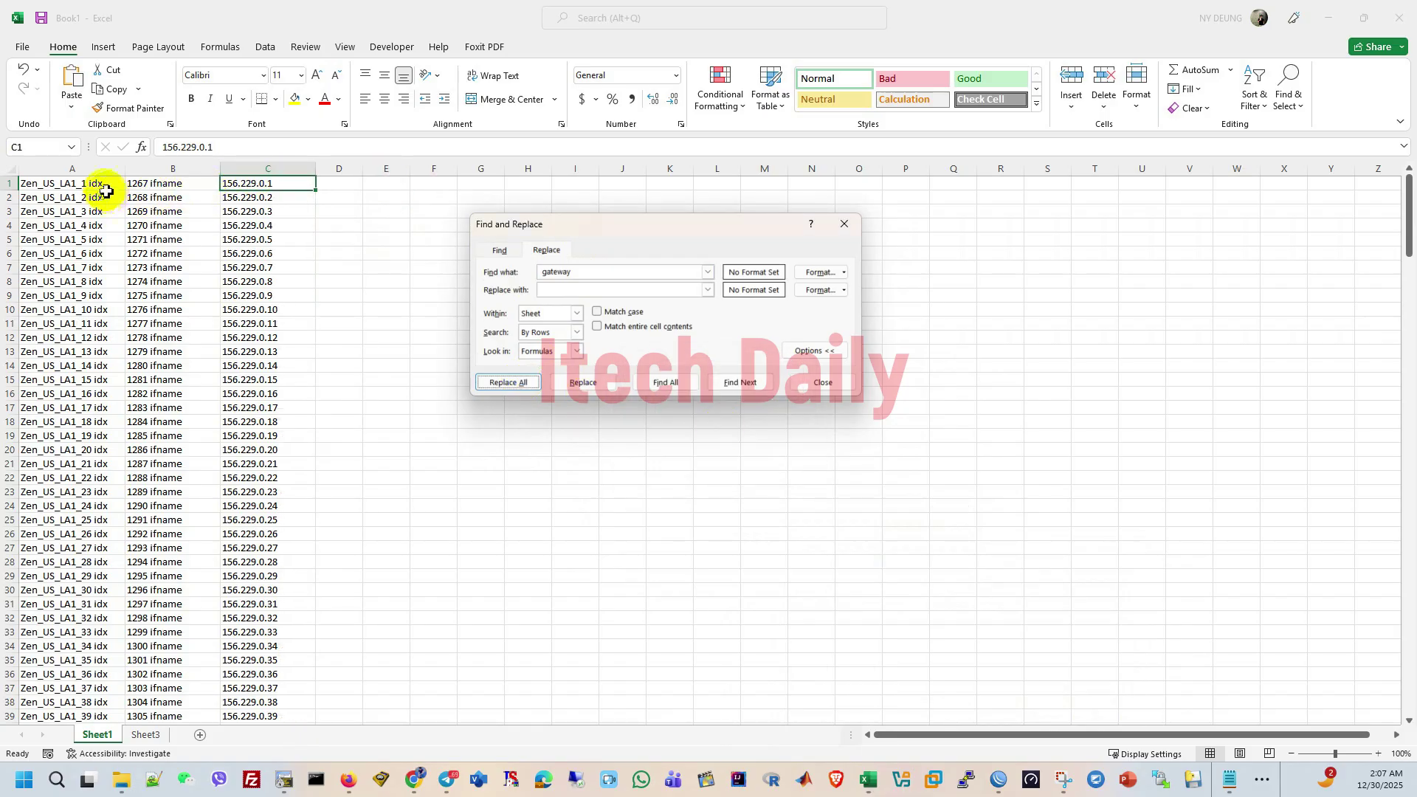
# Replace every "idx" on Sheet1 with nothing and close Find and Replace
pyautogui.click(594, 279)
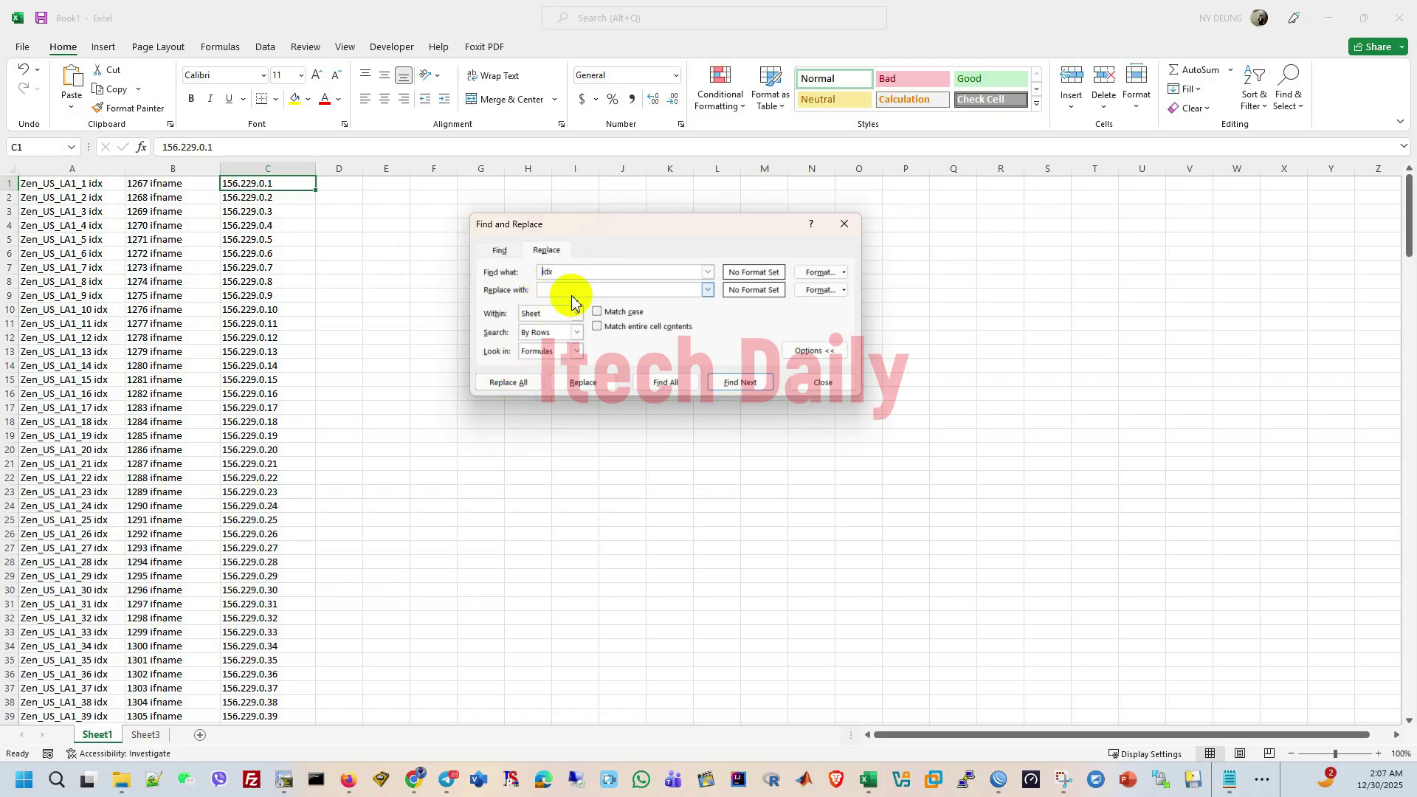
pyautogui.click(515, 382)
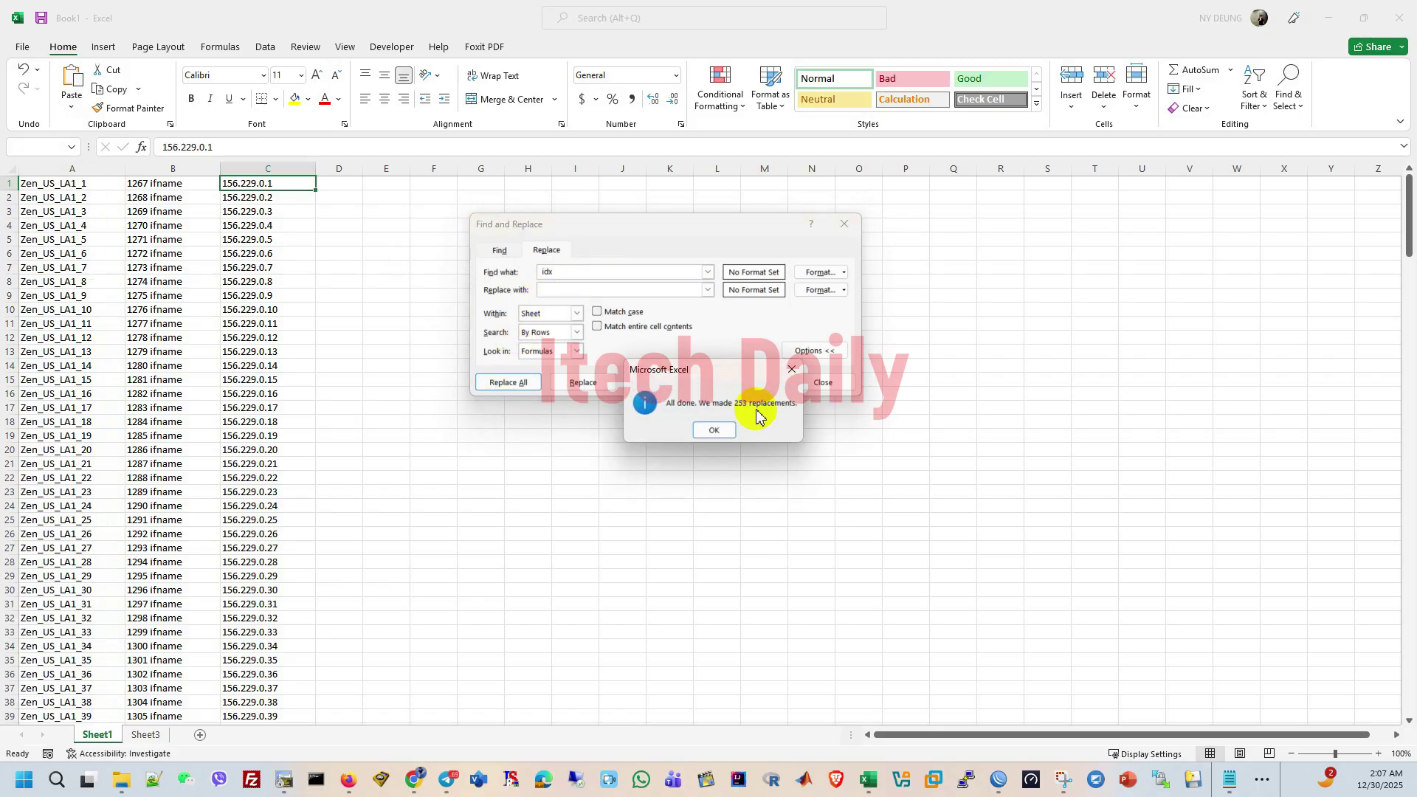
pyautogui.click(716, 428)
pyautogui.click(844, 223)
pyautogui.click(427, 293)
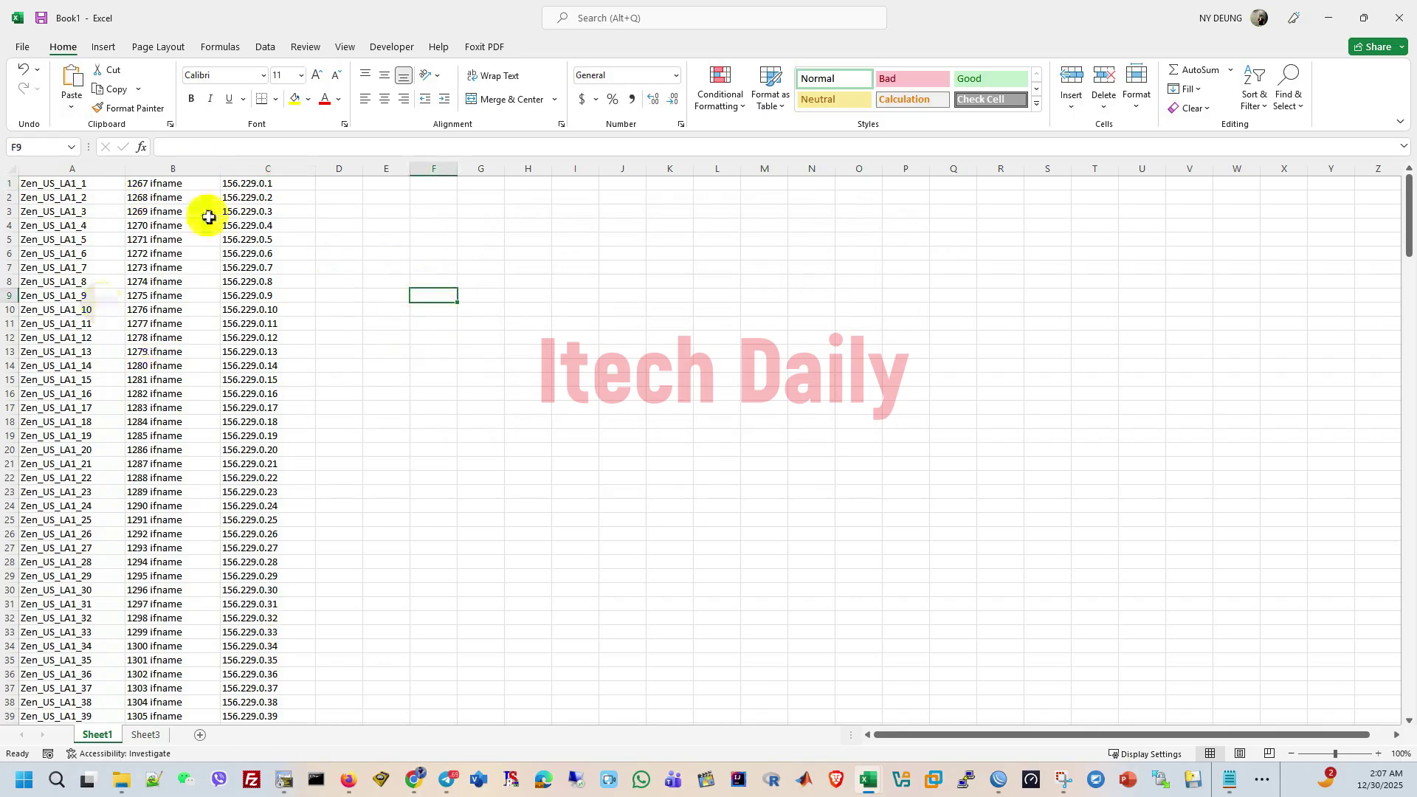
# In cell B1 on Sheet1, start a VLOOKUP formula with A1 as the lookup value
pyautogui.click(174, 183)
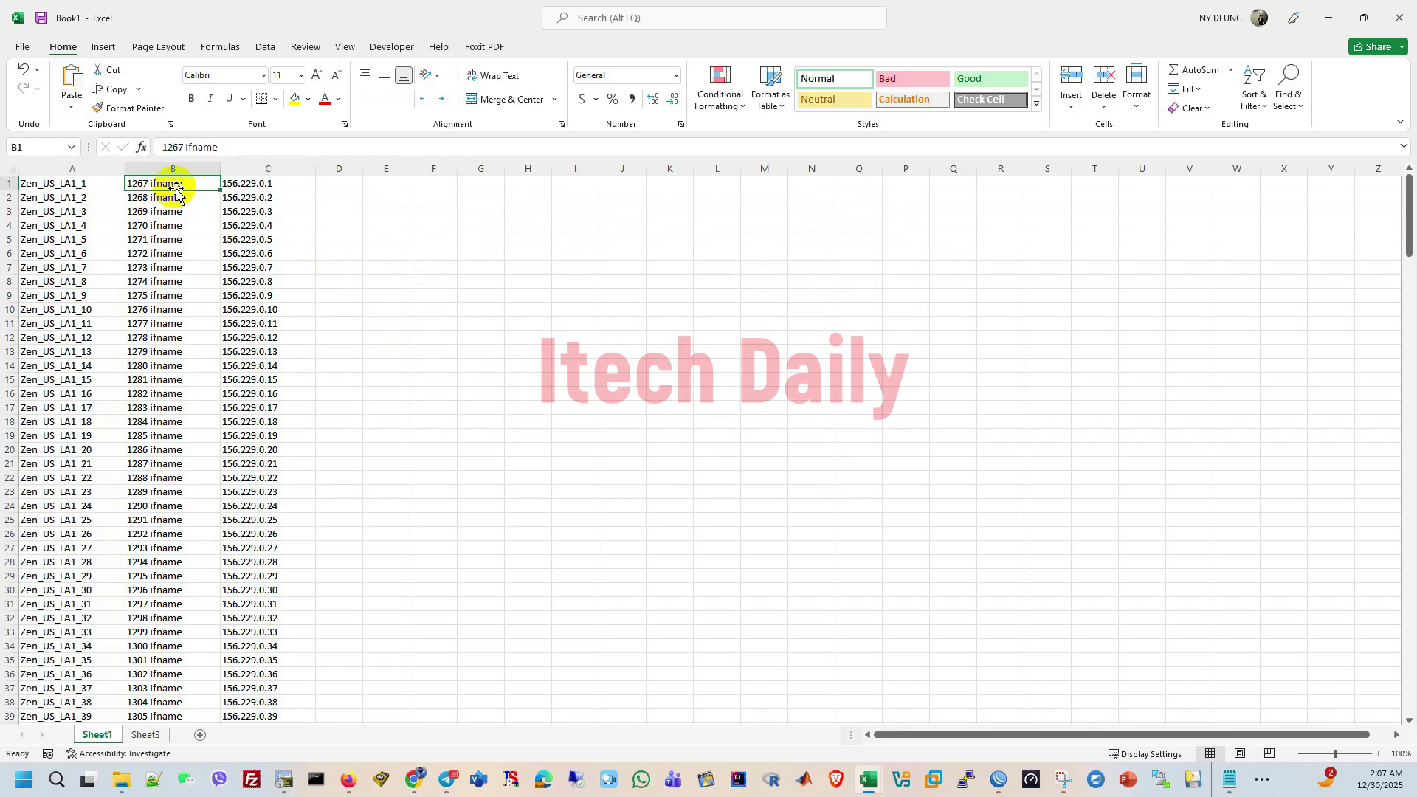
pyautogui.click(135, 735)
pyautogui.scroll(-2, 328, 384)
pyautogui.scroll(2, 390, 383)
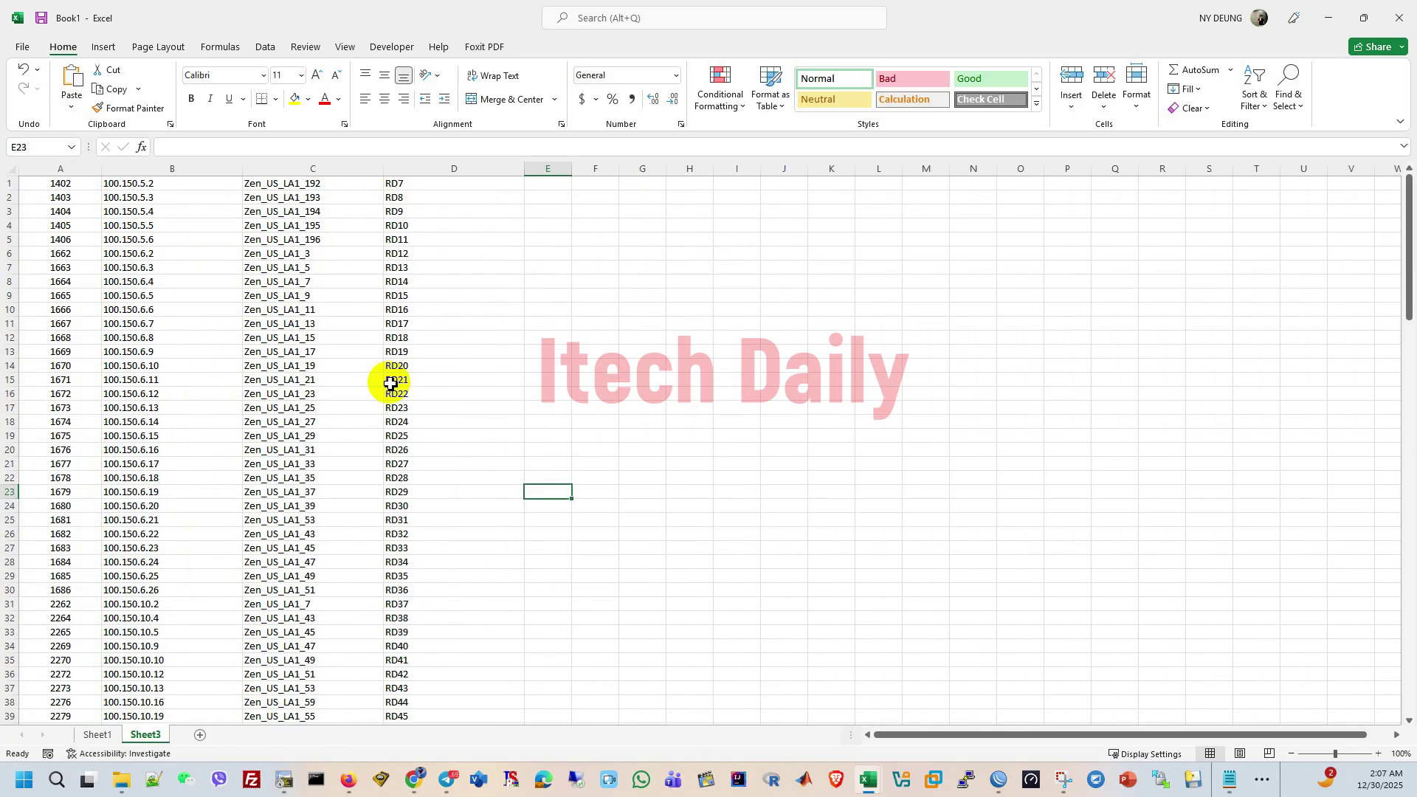
pyautogui.click(97, 735)
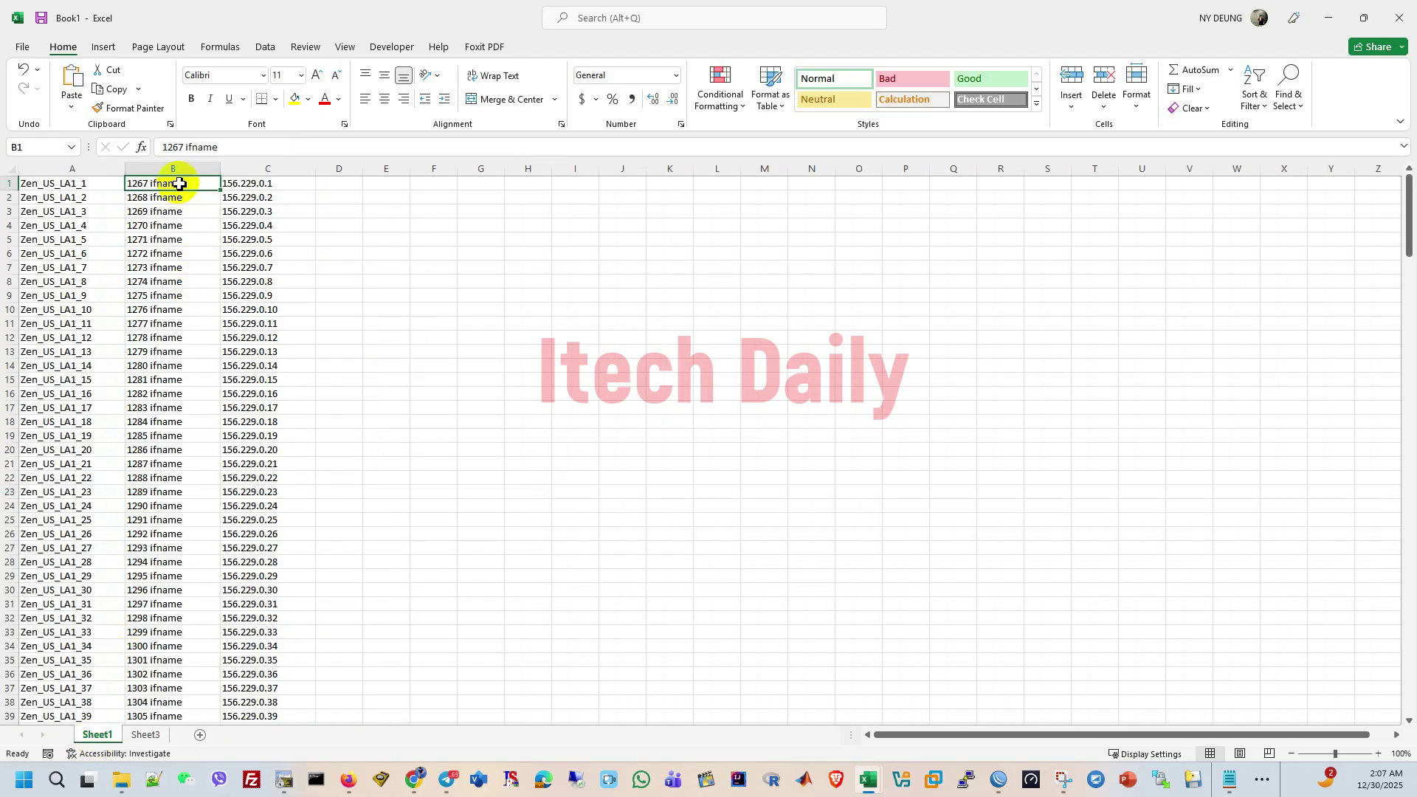
pyautogui.write('=')
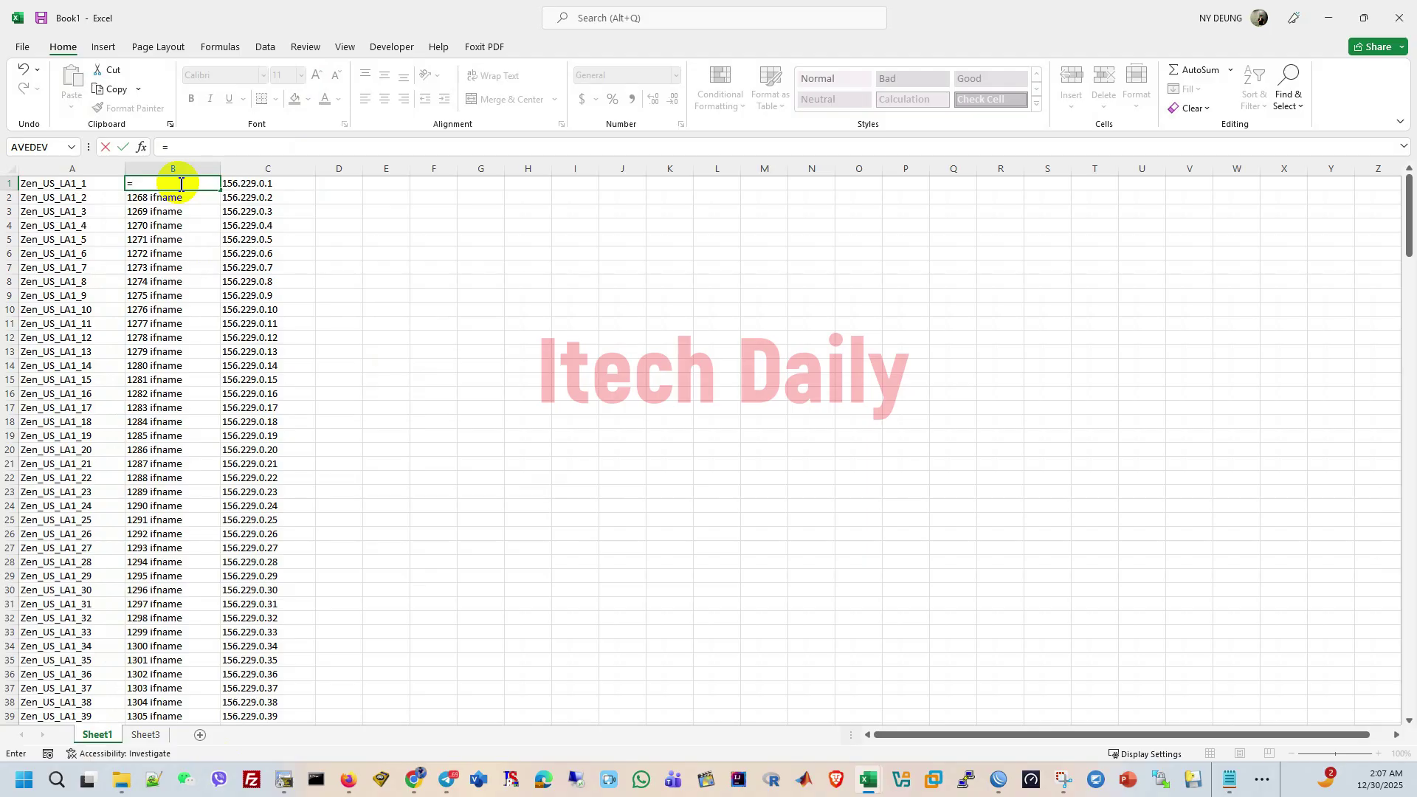
pyautogui.write('vl')
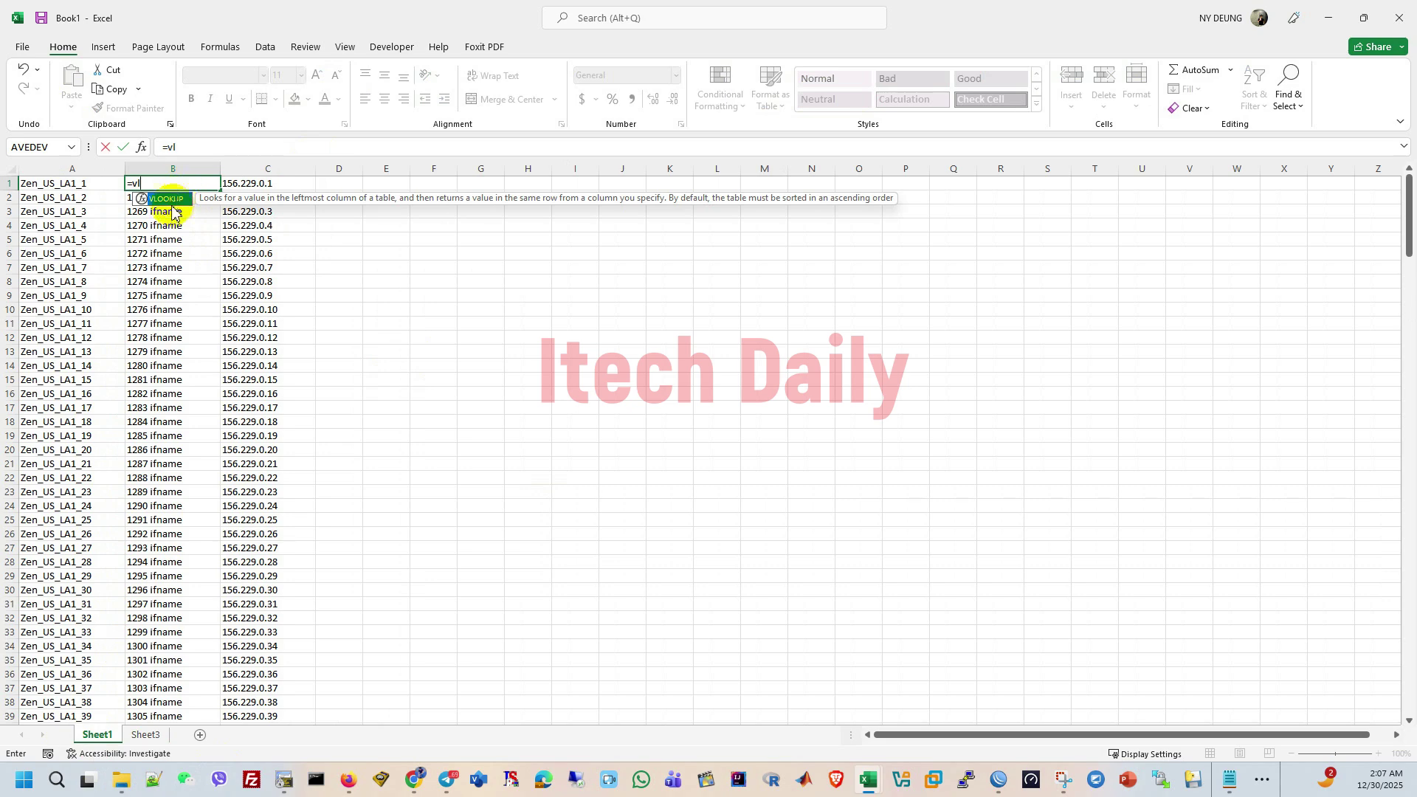
pyautogui.doubleClick(166, 198)
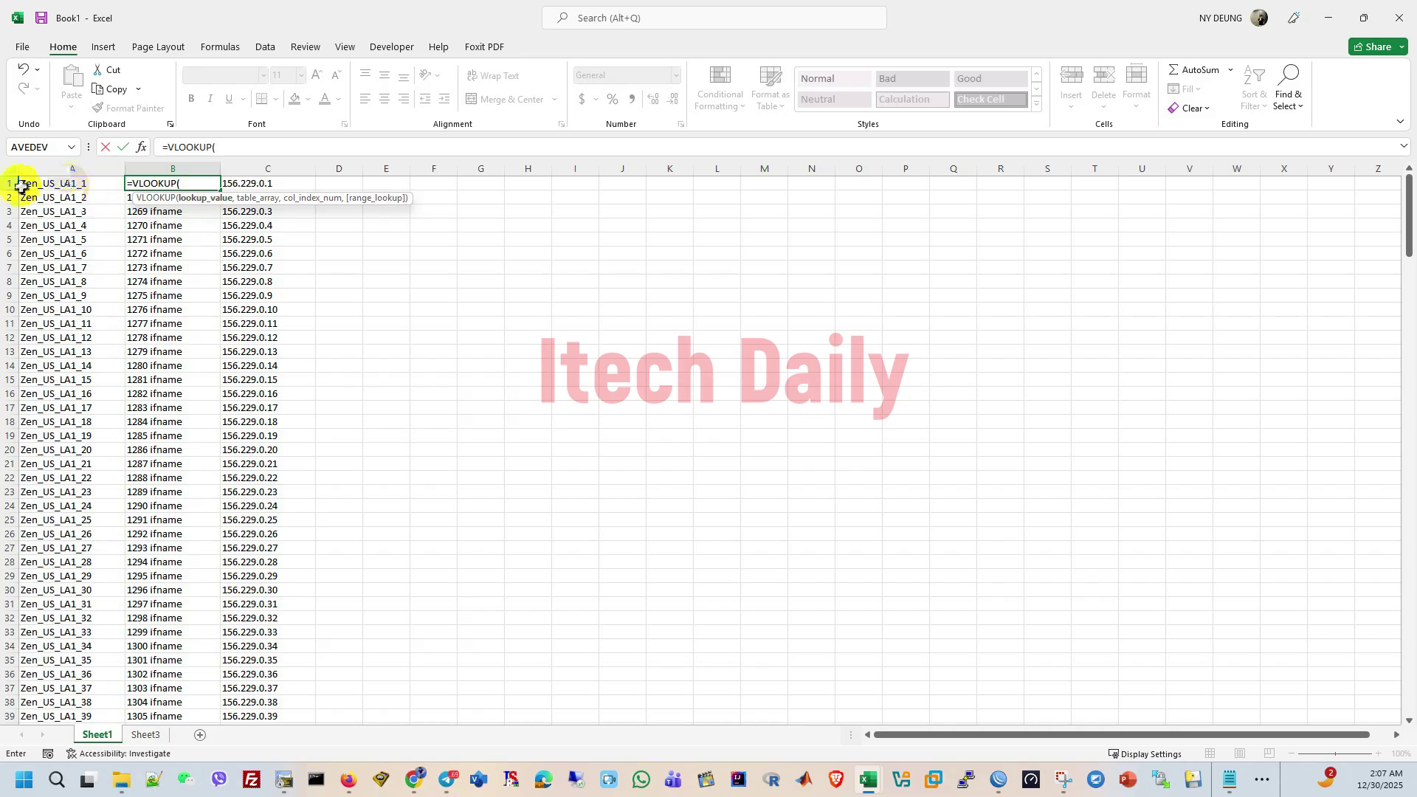
pyautogui.click(76, 186)
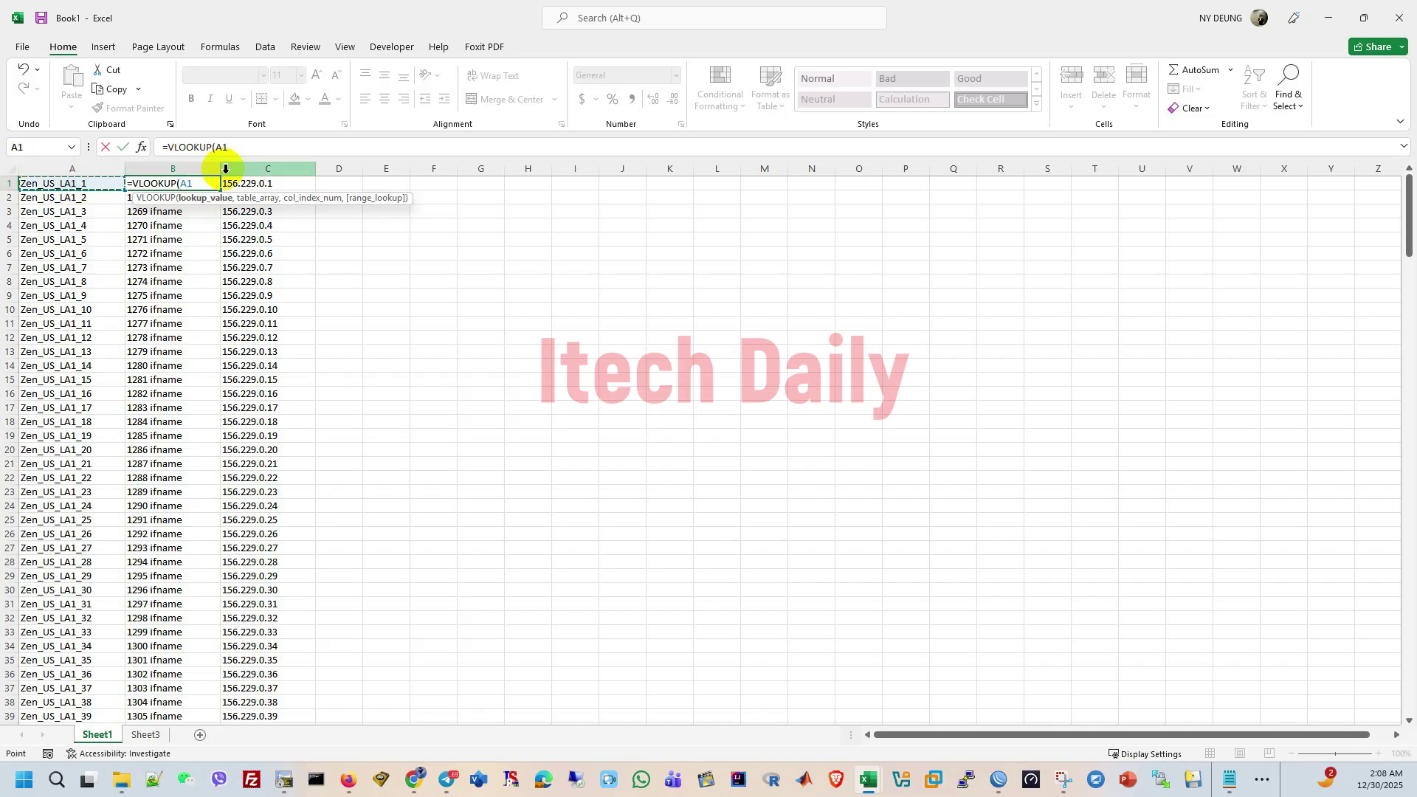
pyautogui.write(',')
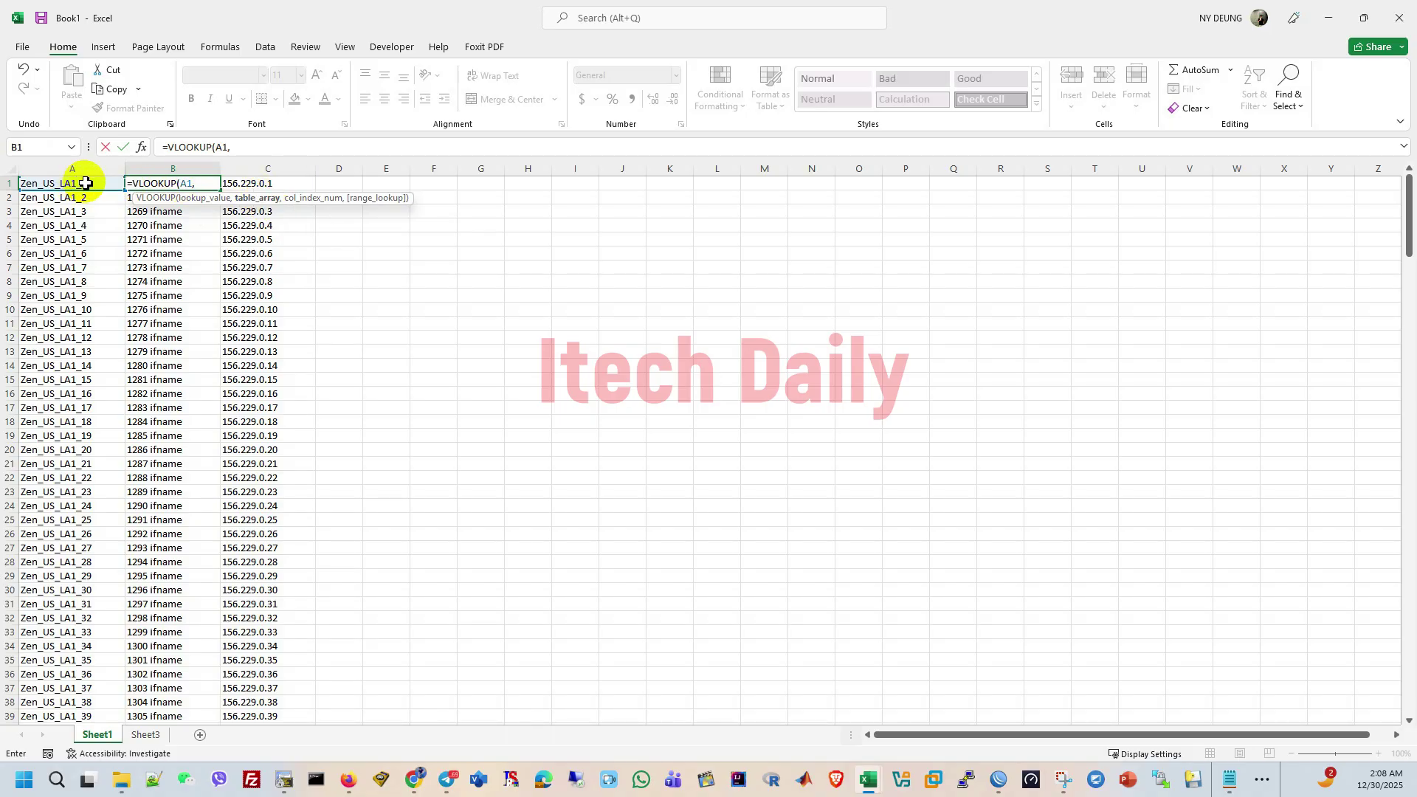
# Complete the VLOOKUP with Sheet3 column C as the table array, column index 1 and FALSE for an exact match
pyautogui.click(146, 735)
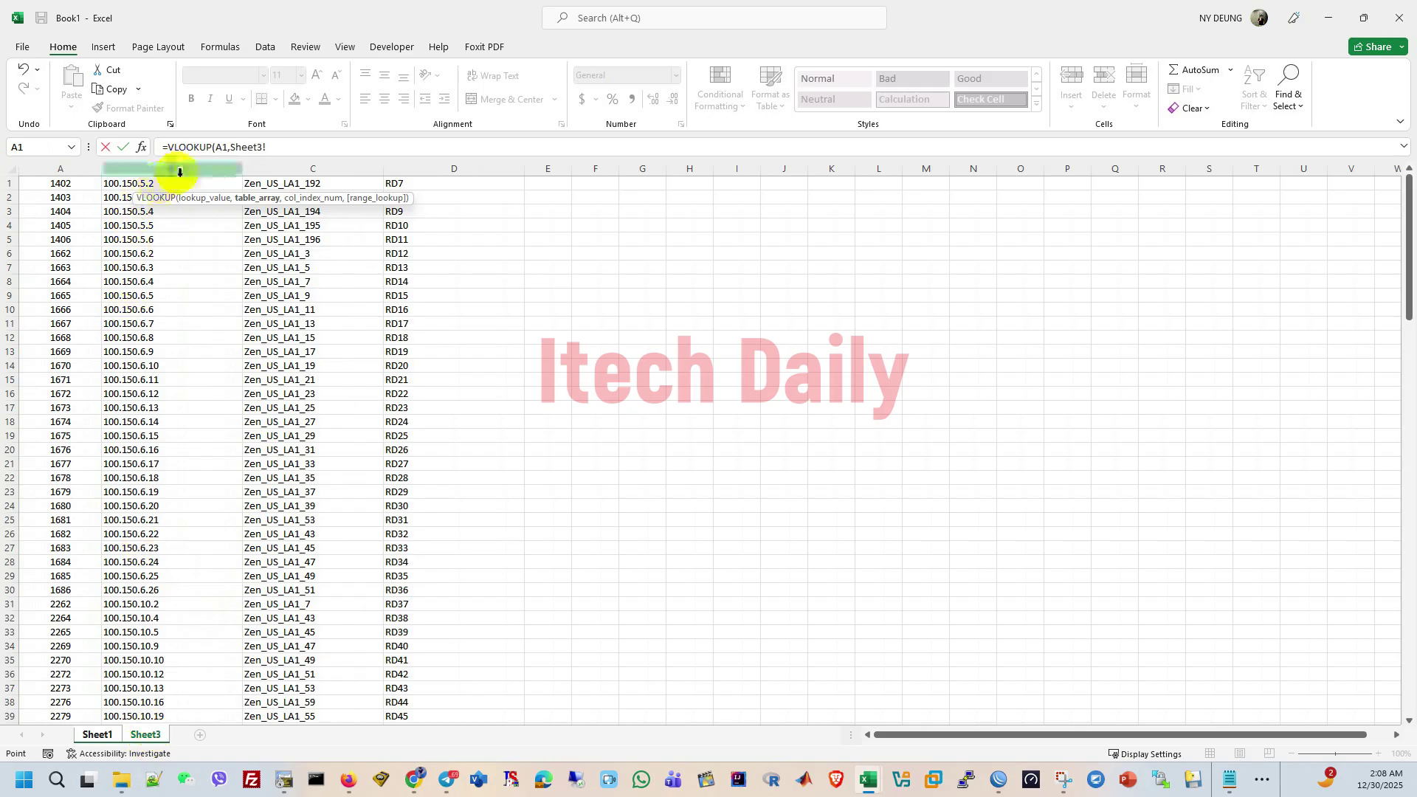
pyautogui.moveTo(180, 170); pyautogui.dragTo(286, 169)
pyautogui.click(299, 171)
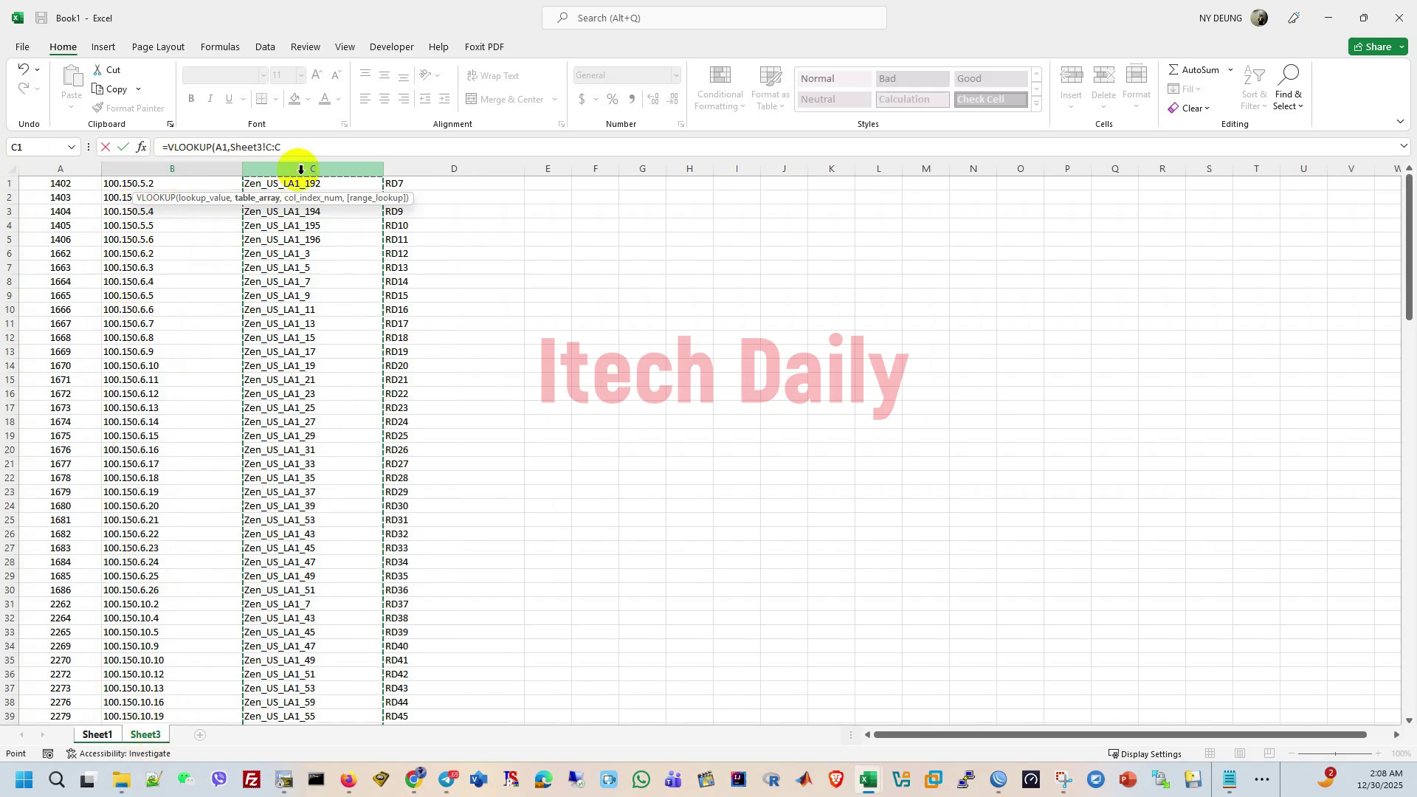
pyautogui.click(293, 147)
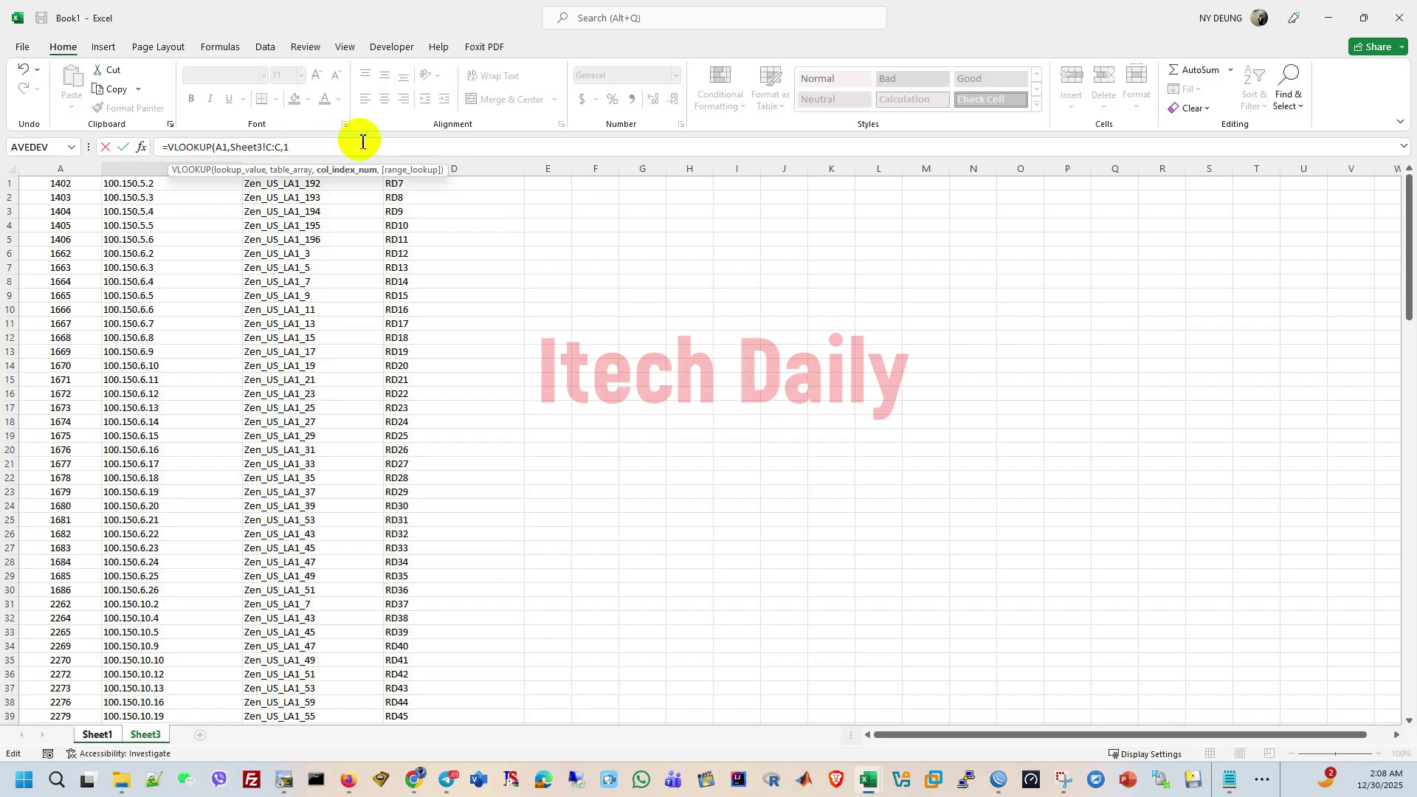
pyautogui.write(',')
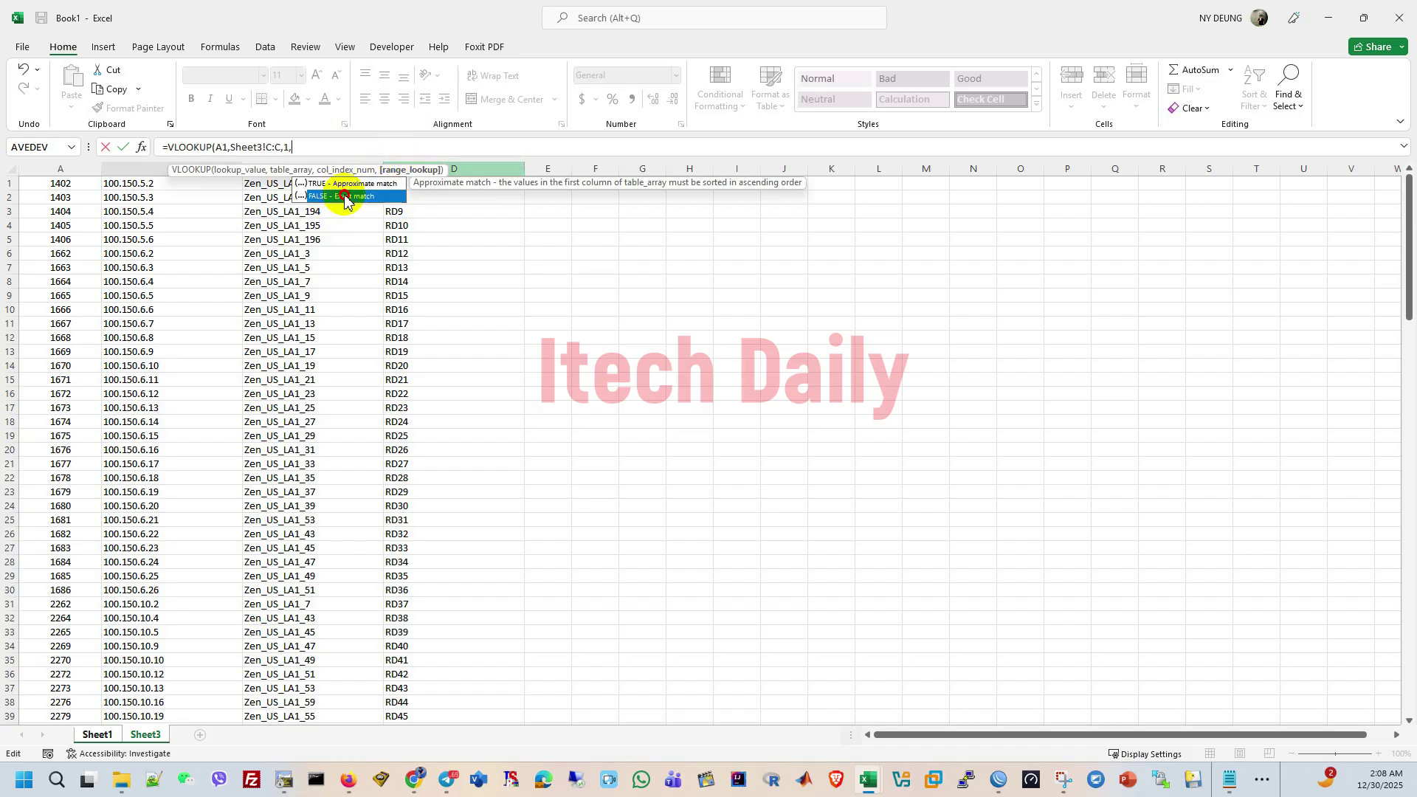
pyautogui.doubleClick(345, 197)
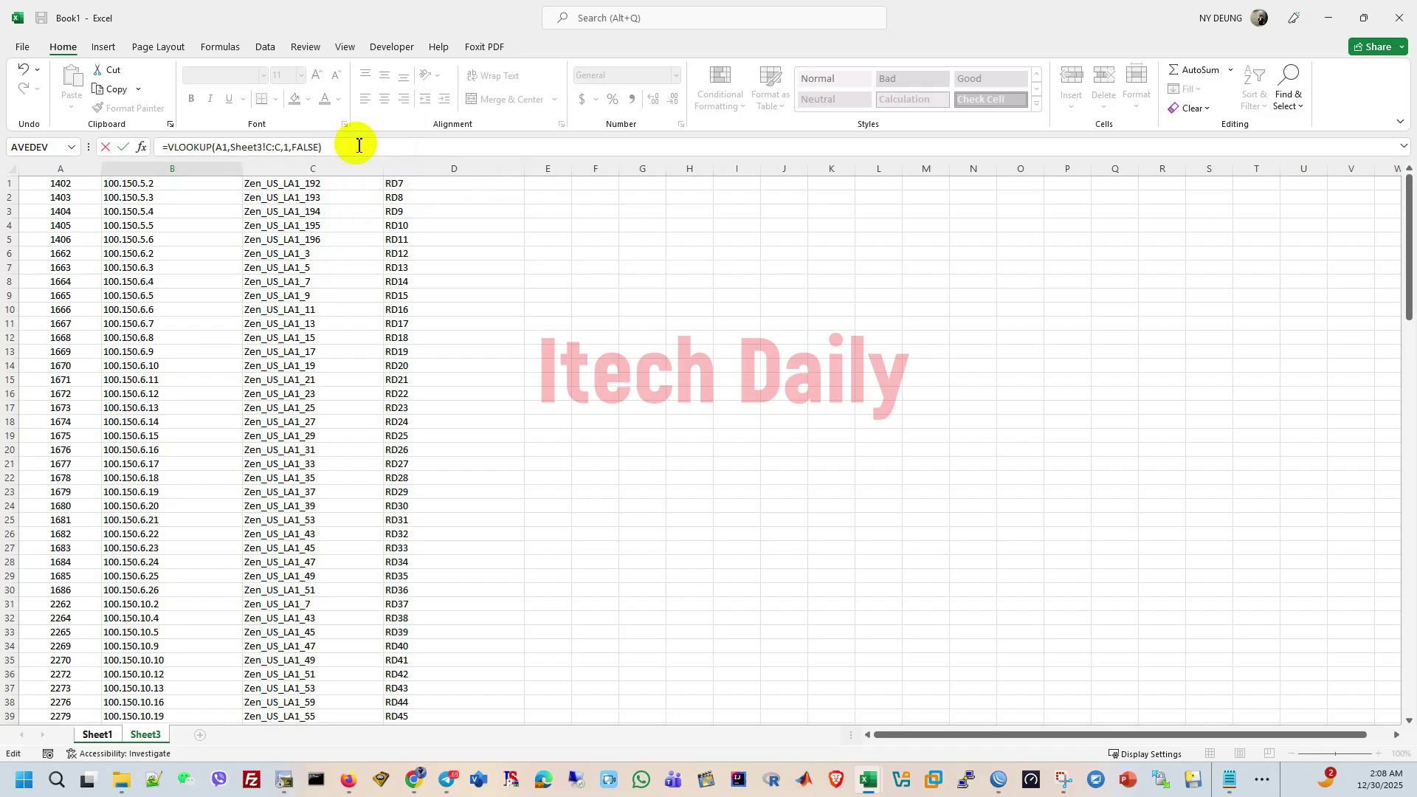
pyautogui.press('Return')
# Compare the formula result in B1 with the proxy name in A1 and the list on Sheet3
pyautogui.click(172, 225)
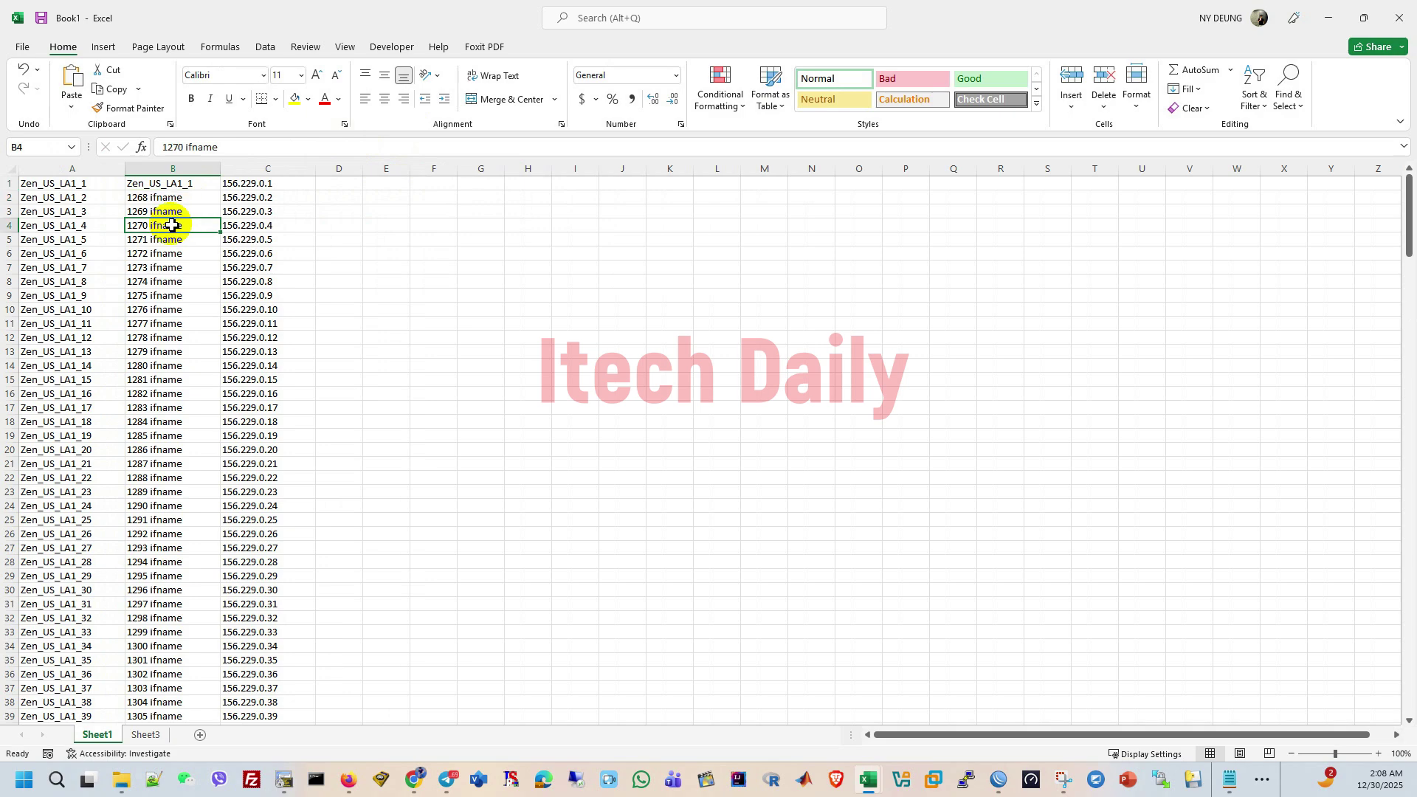
pyautogui.click(110, 186)
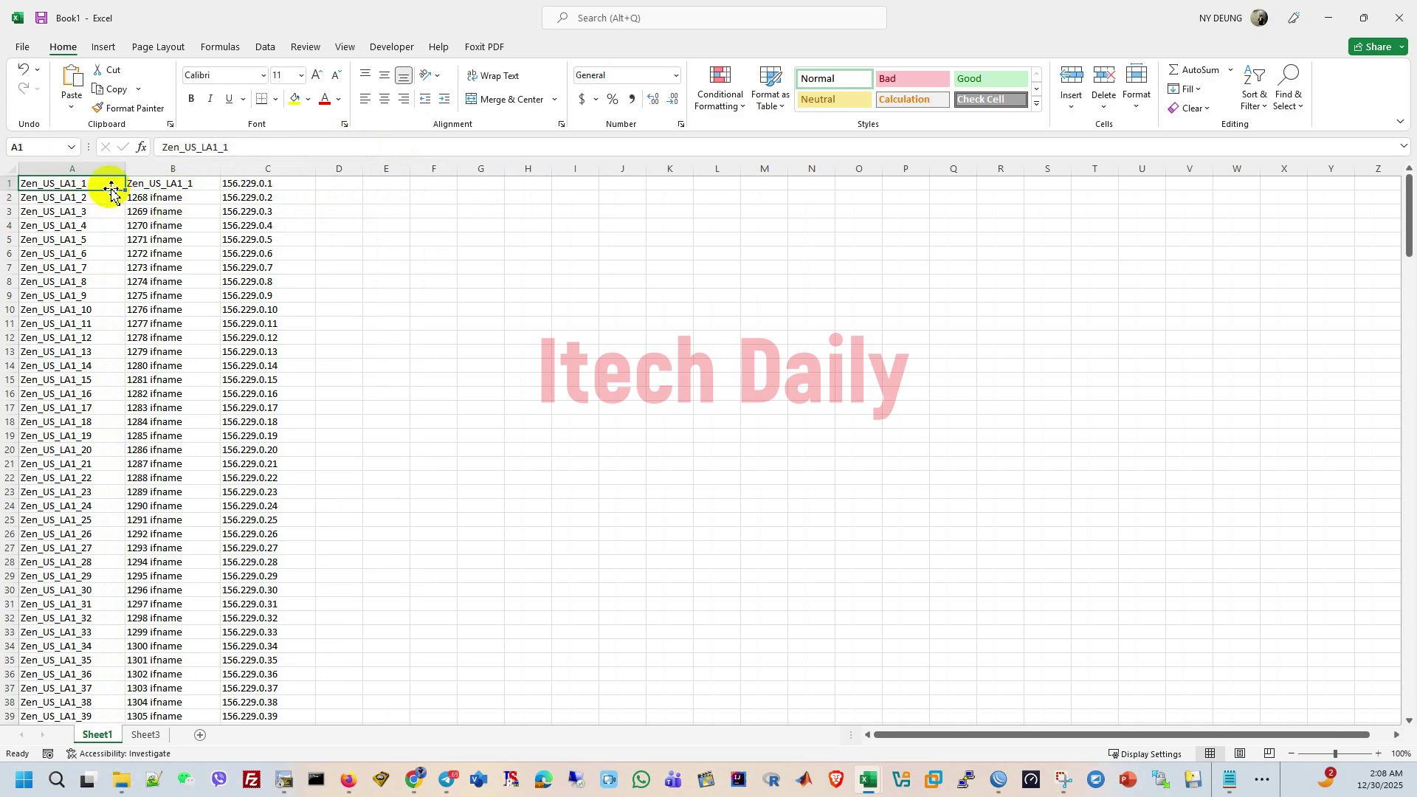
pyautogui.click(155, 184)
pyautogui.click(66, 184)
pyautogui.click(164, 185)
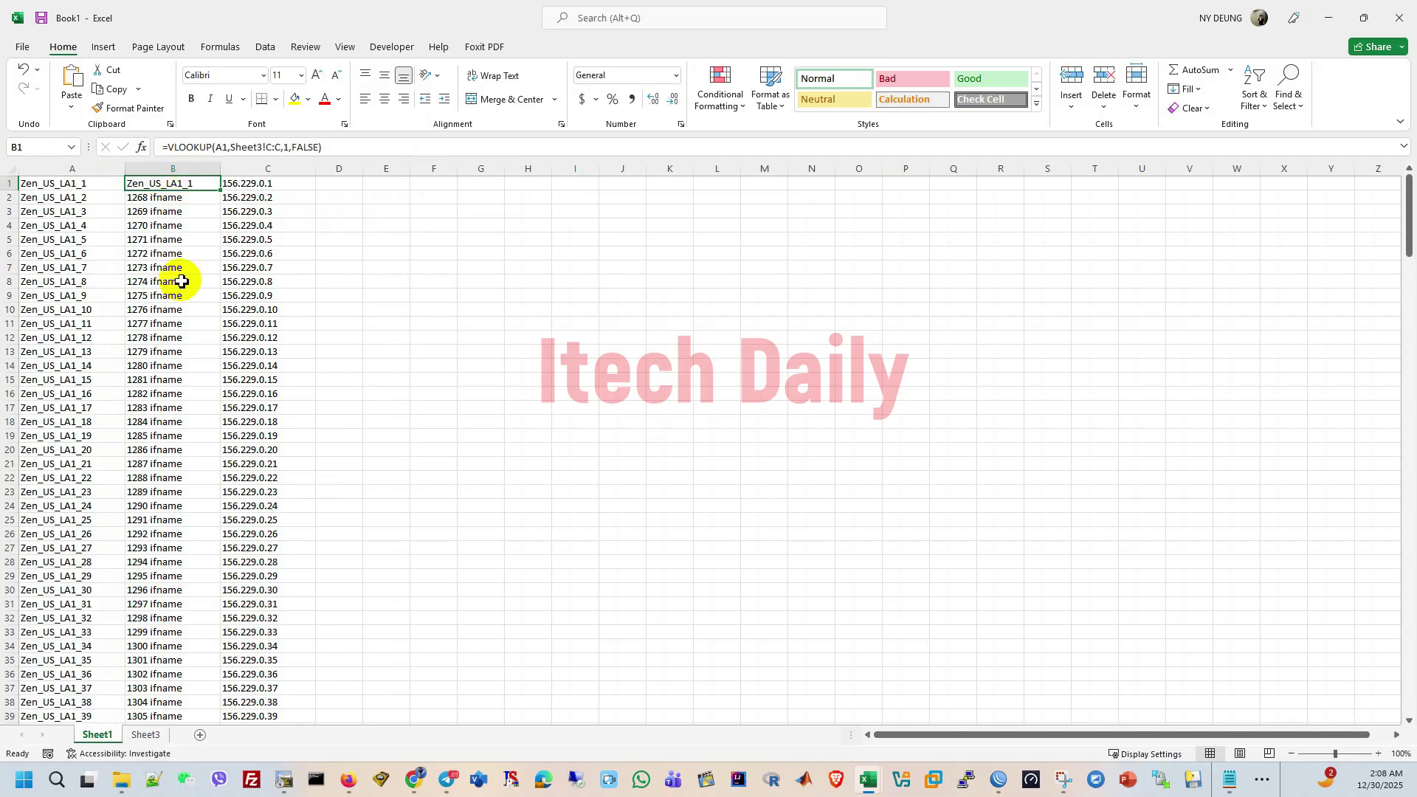
pyautogui.click(150, 738)
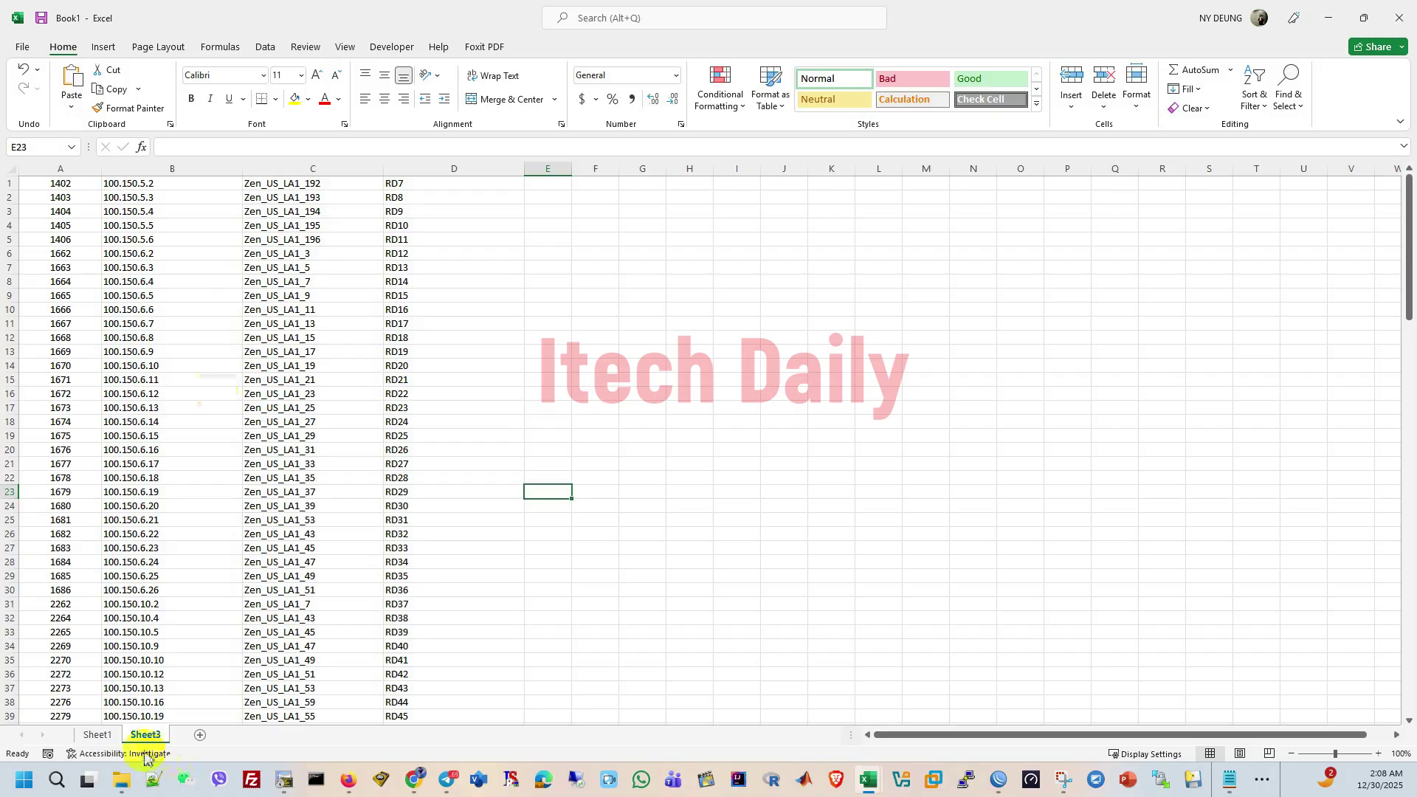
pyautogui.click(96, 736)
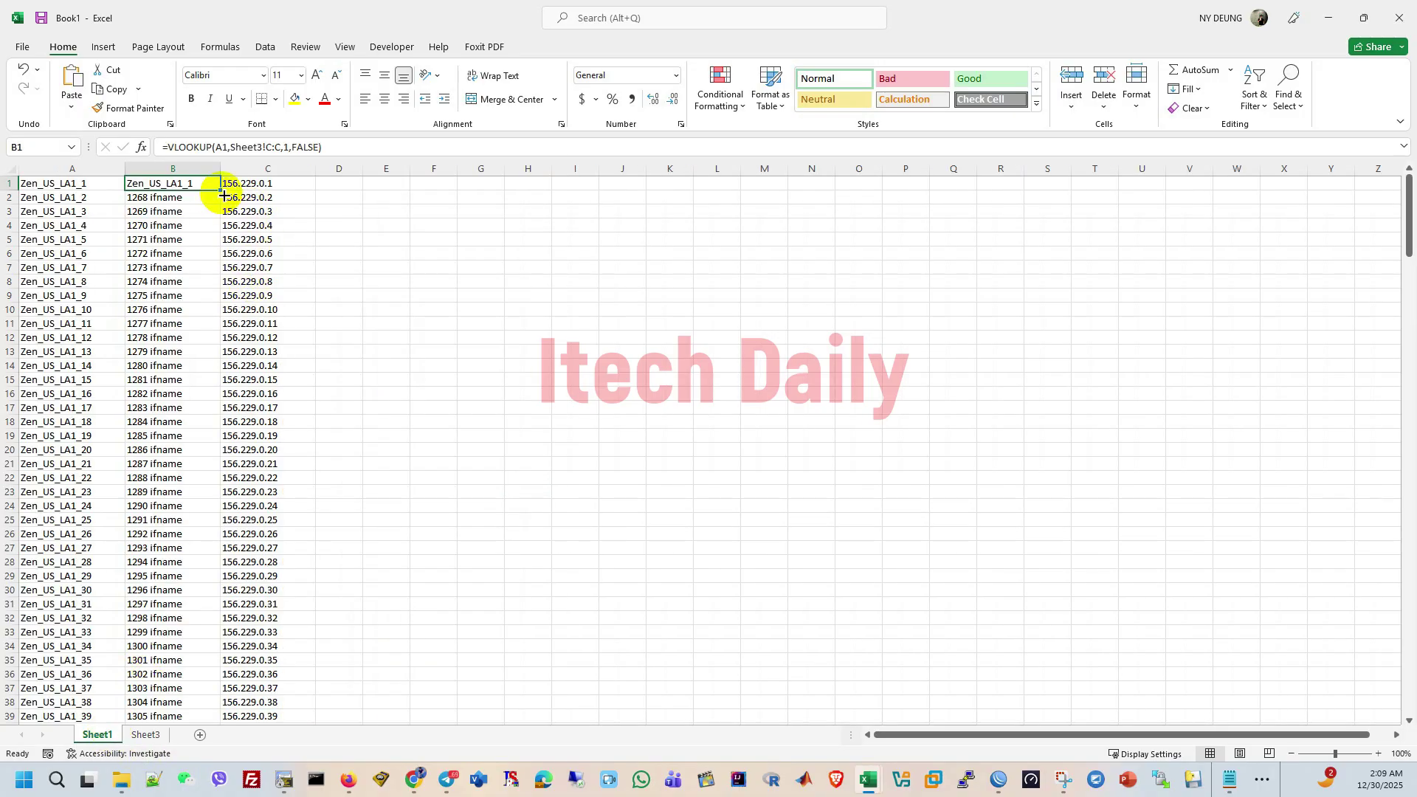
# Fill the VLOOKUP formula from B1 down to B253 and widen column B
pyautogui.moveTo(223, 191); pyautogui.dragTo(237, 702)
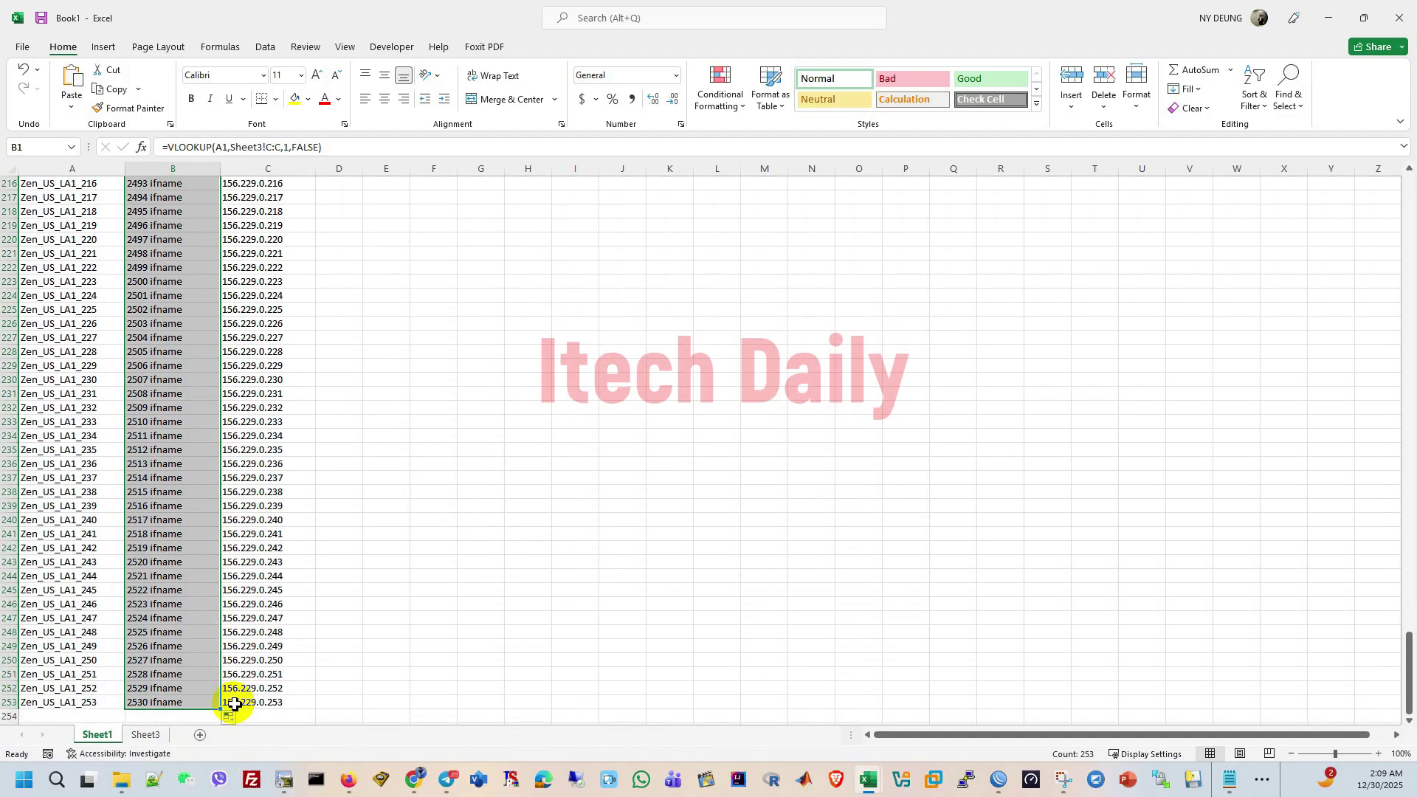
pyautogui.scroll(20, 213, 436)
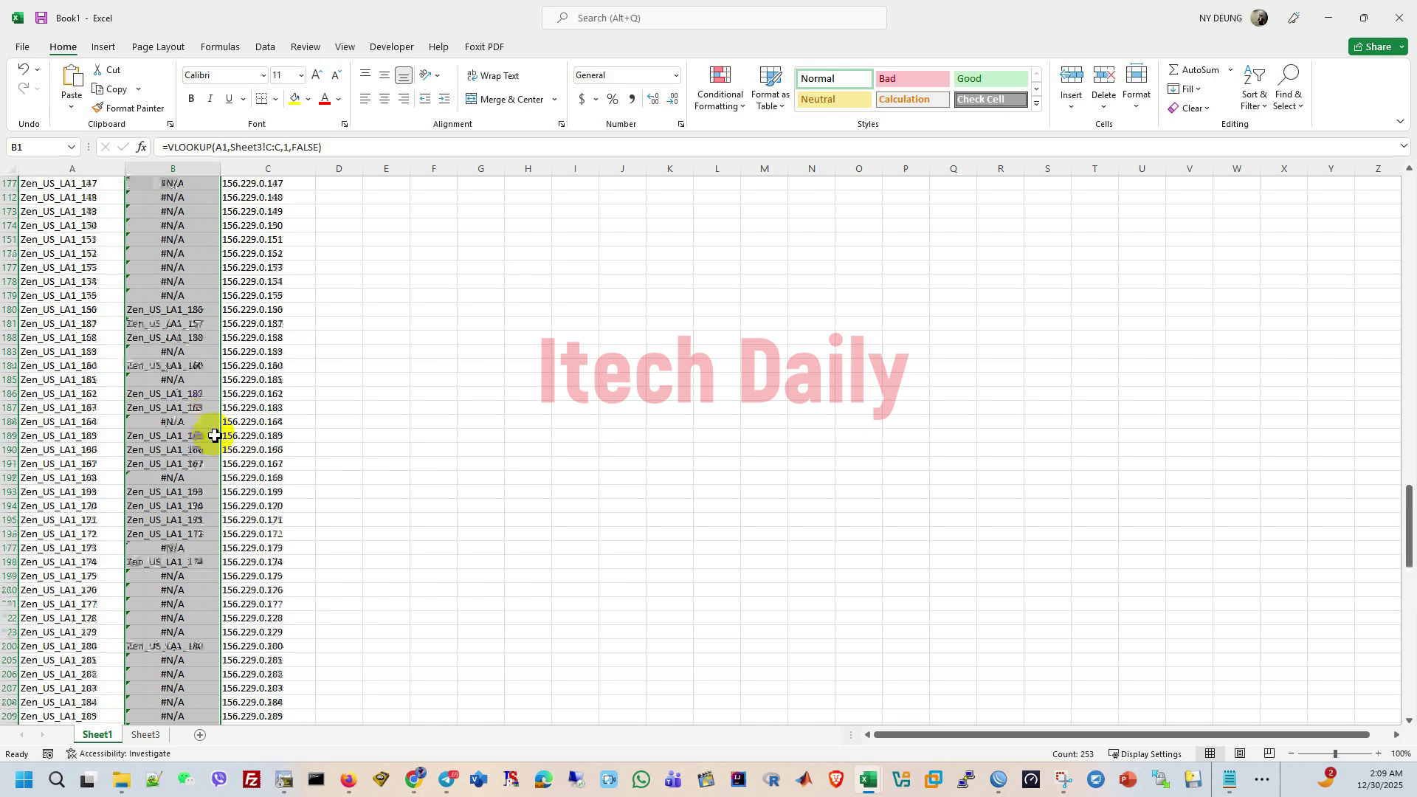
pyautogui.scroll(18, 215, 428)
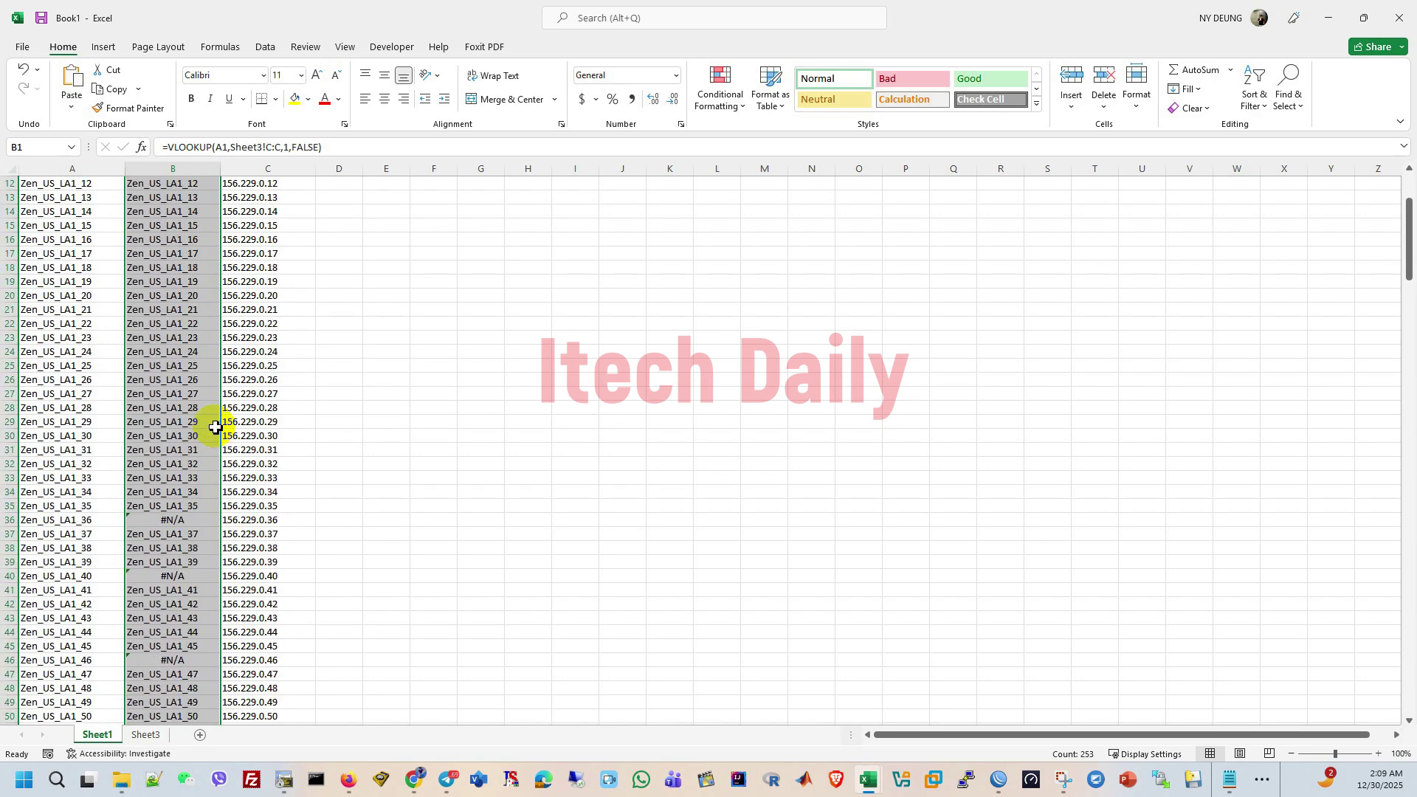
pyautogui.moveTo(220, 169); pyautogui.dragTo(246, 169)
# Compare the names in column A of Sheet1 with Sheet3 column C and examine the lookup results in column B
pyautogui.click(77, 181)
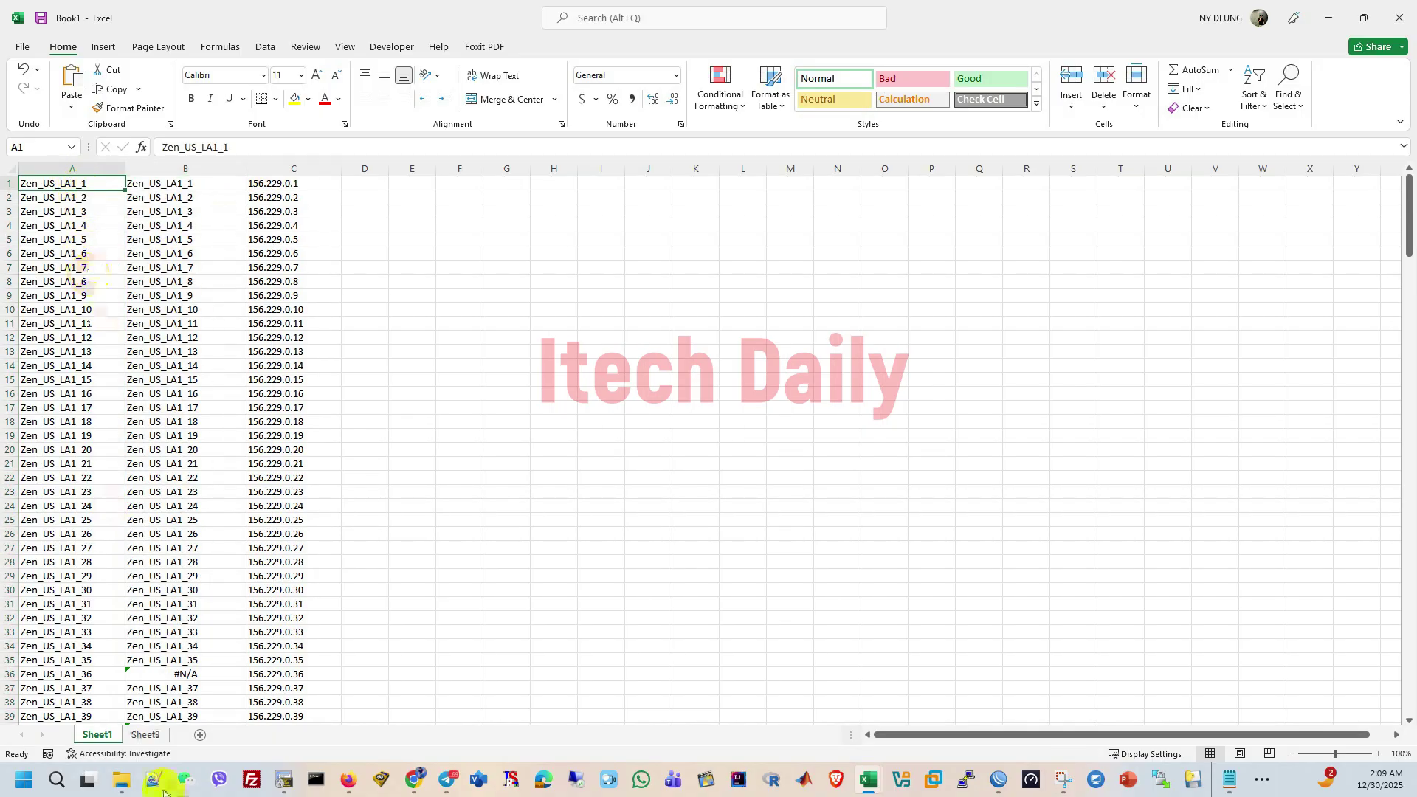
pyautogui.click(145, 735)
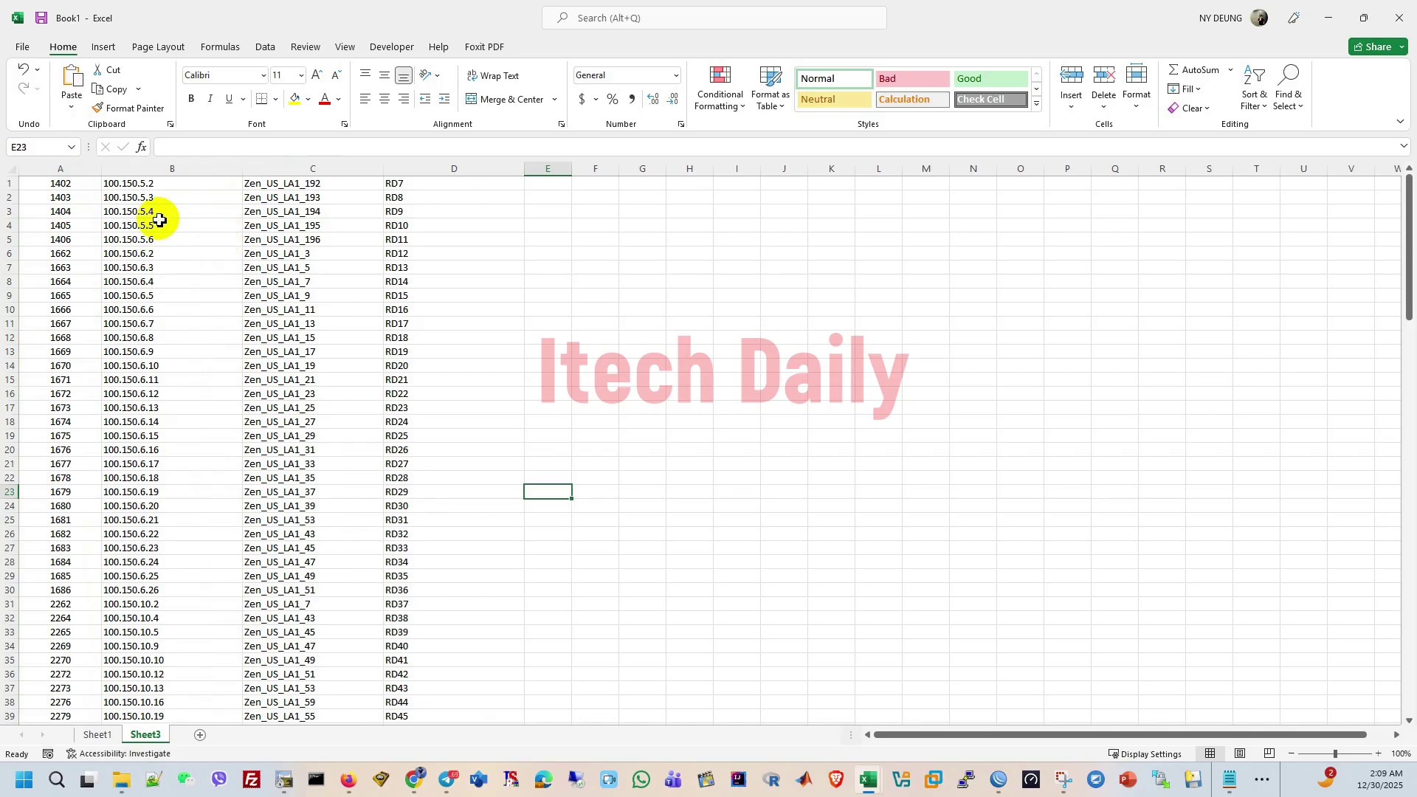
pyautogui.click(321, 170)
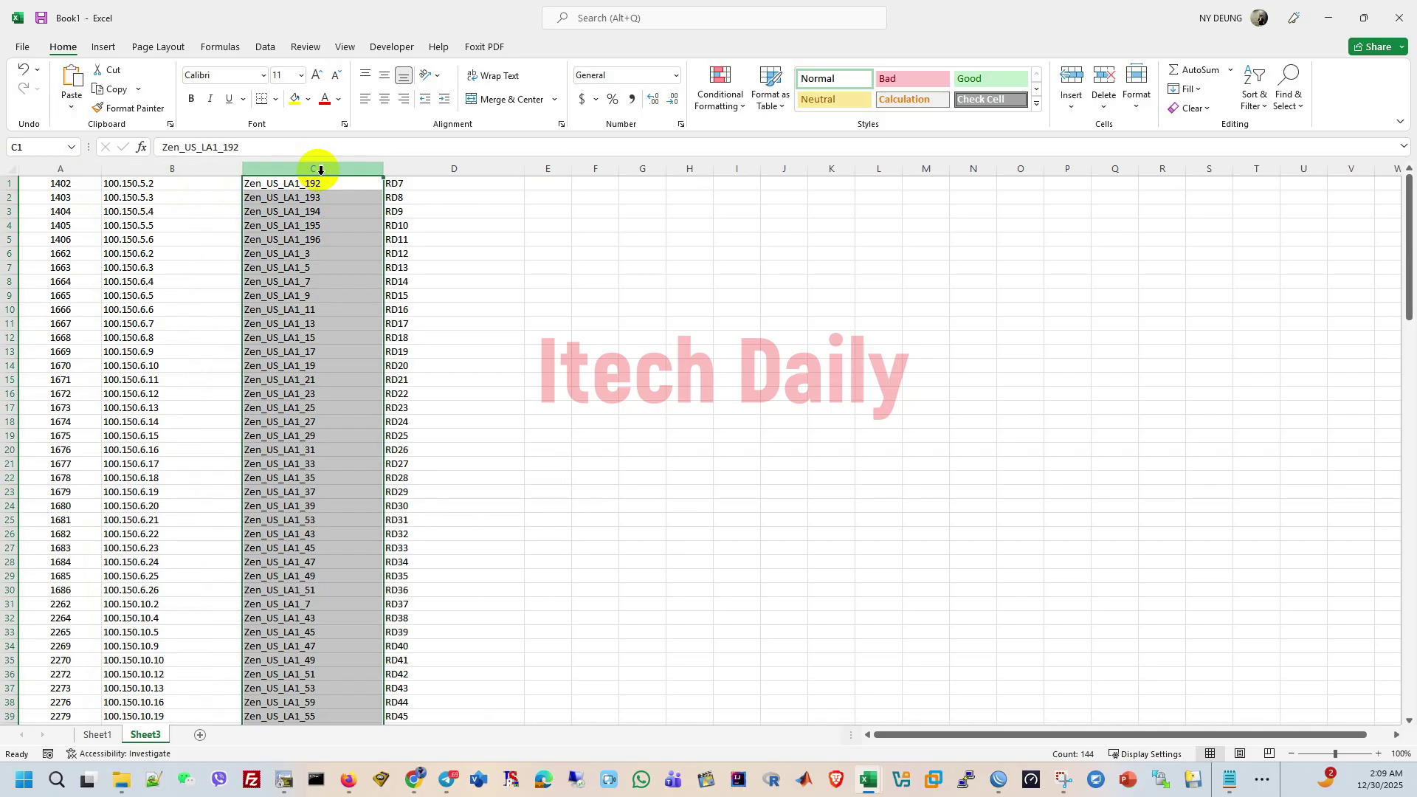
pyautogui.click(98, 735)
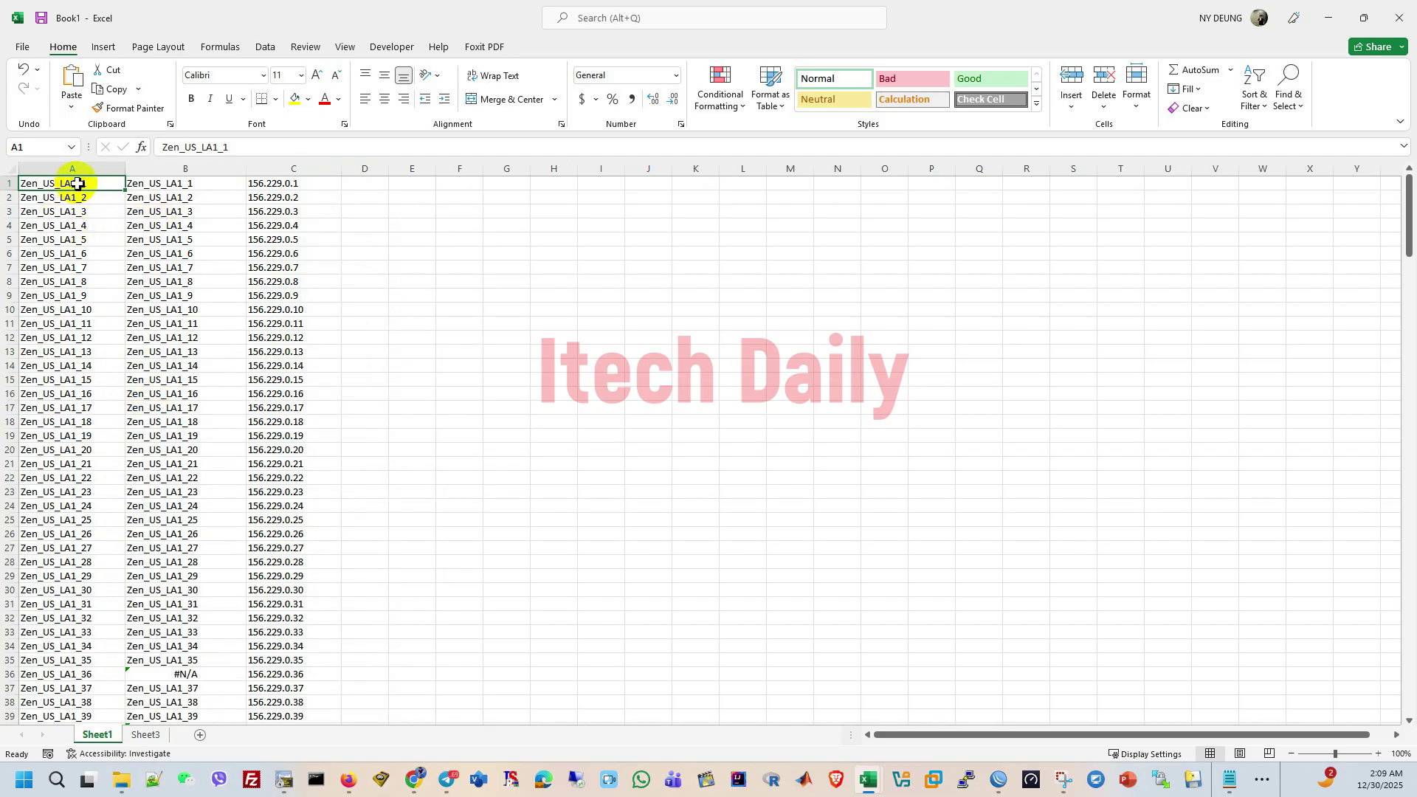
pyautogui.scroll(-1, 50, 273)
pyautogui.scroll(1, 50, 274)
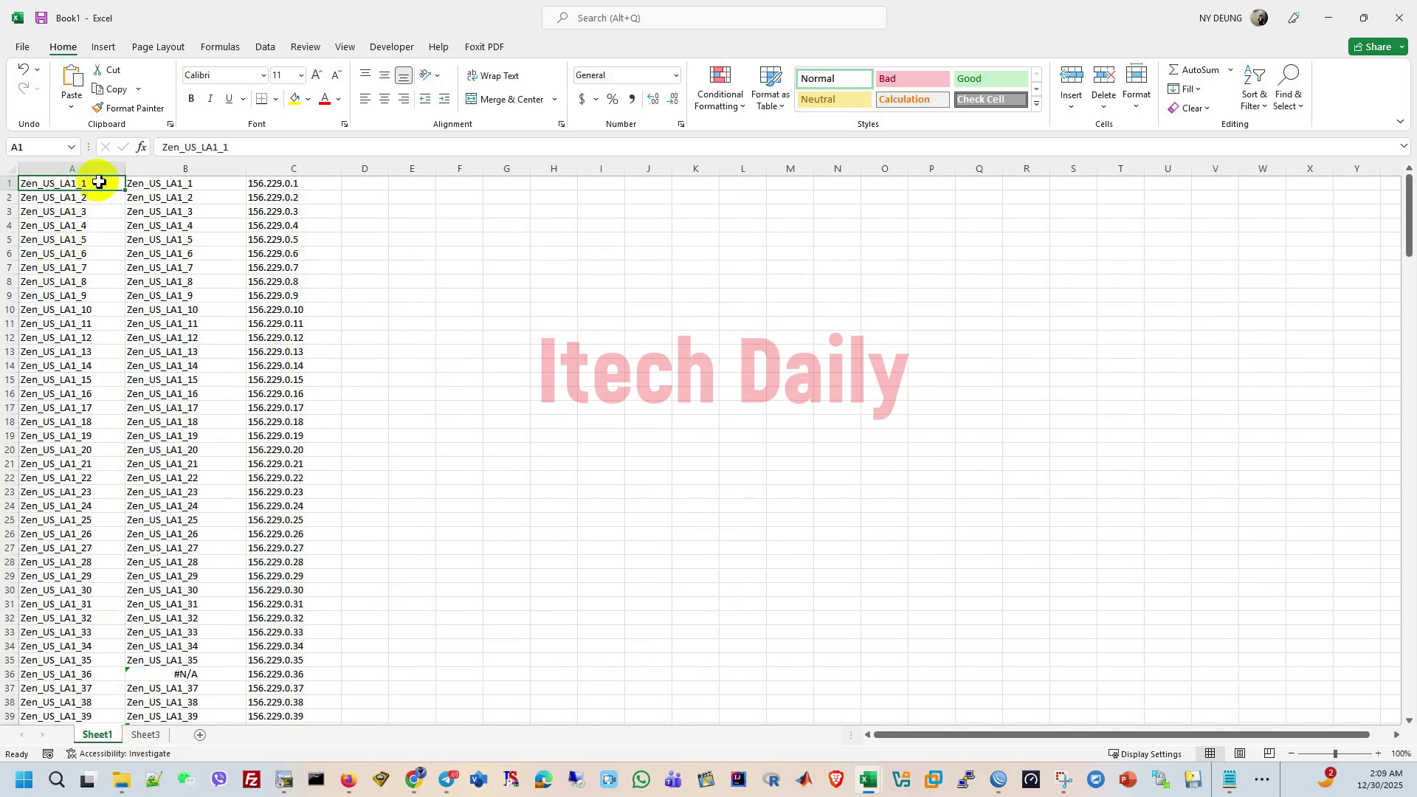
pyautogui.click(144, 737)
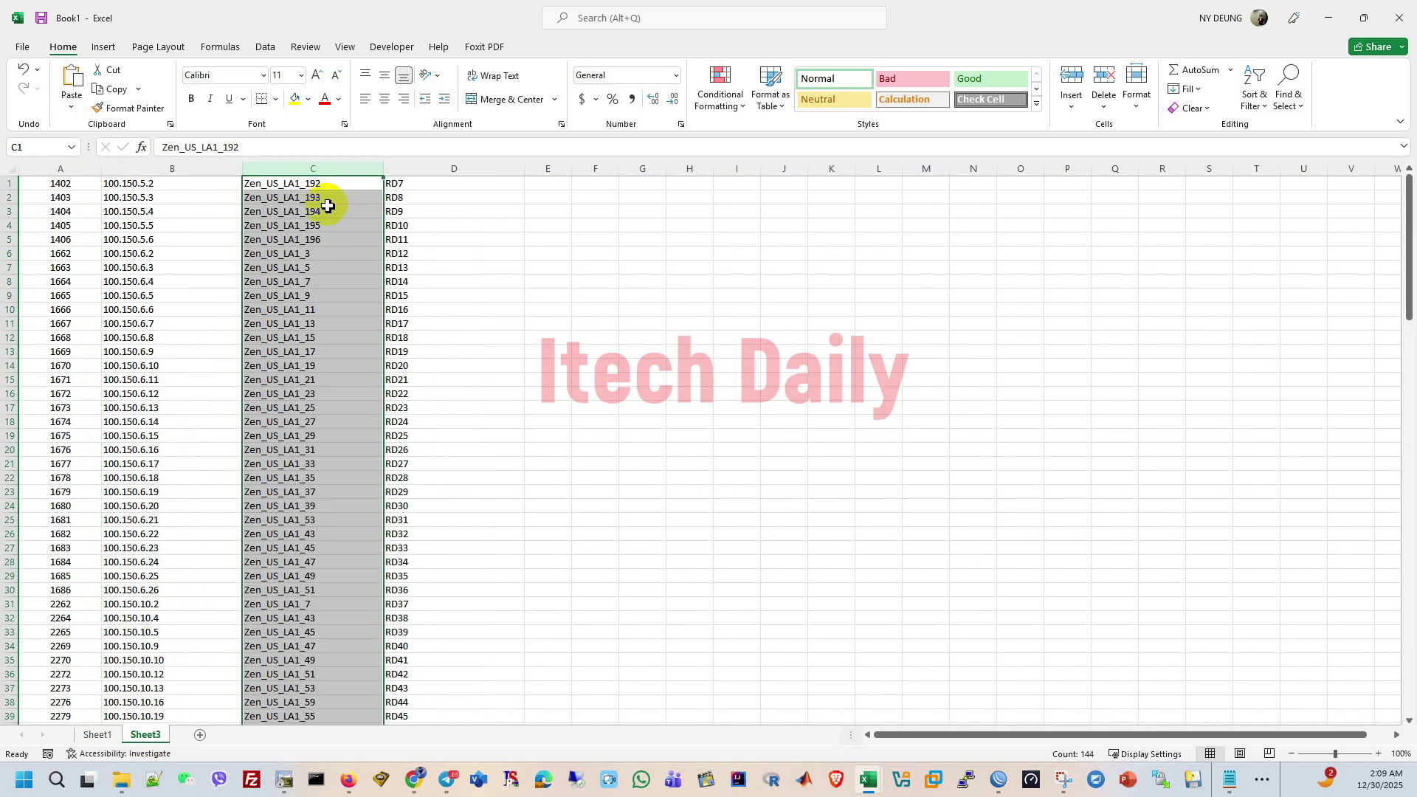
pyautogui.click(312, 186)
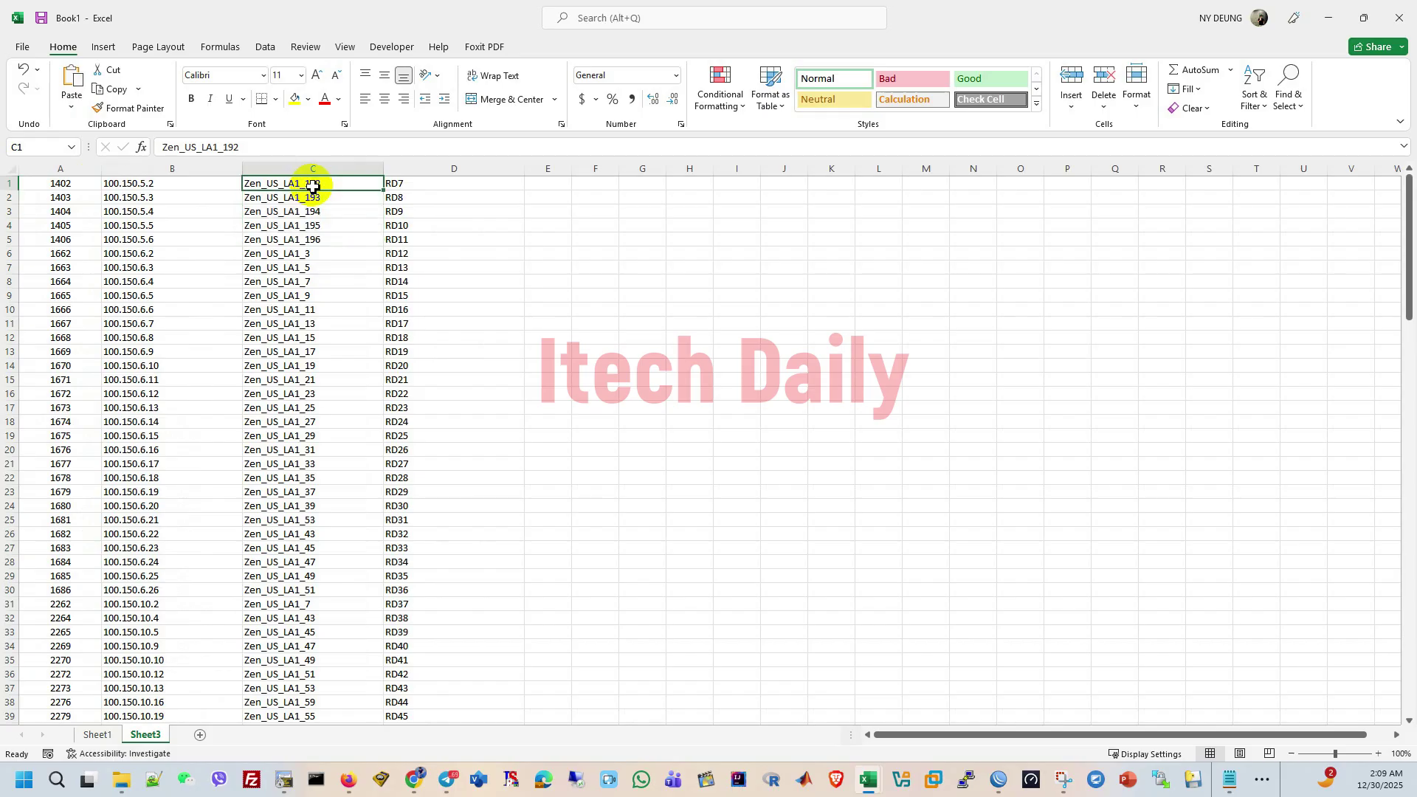
pyautogui.click(97, 735)
pyautogui.scroll(-3, 221, 406)
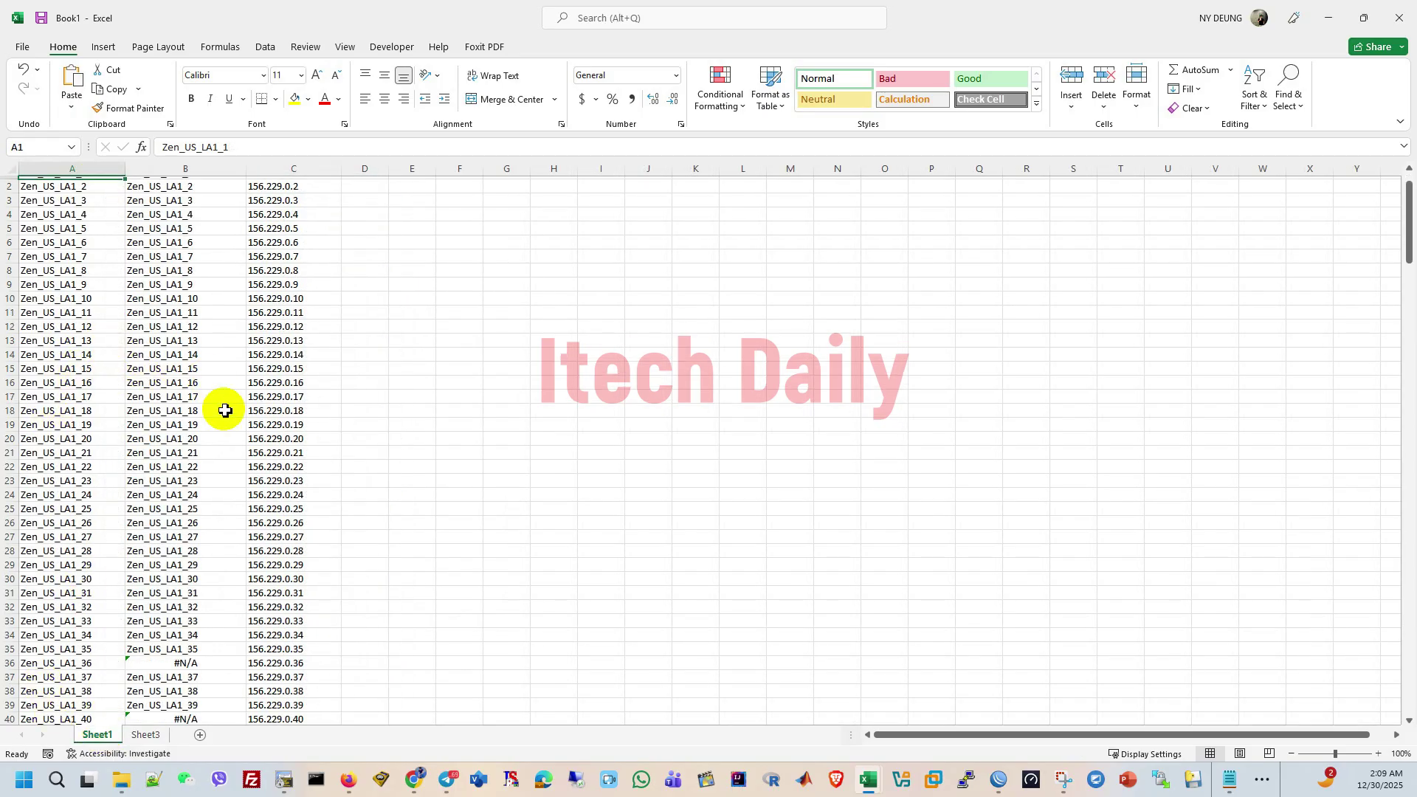
pyautogui.scroll(-6, 205, 458)
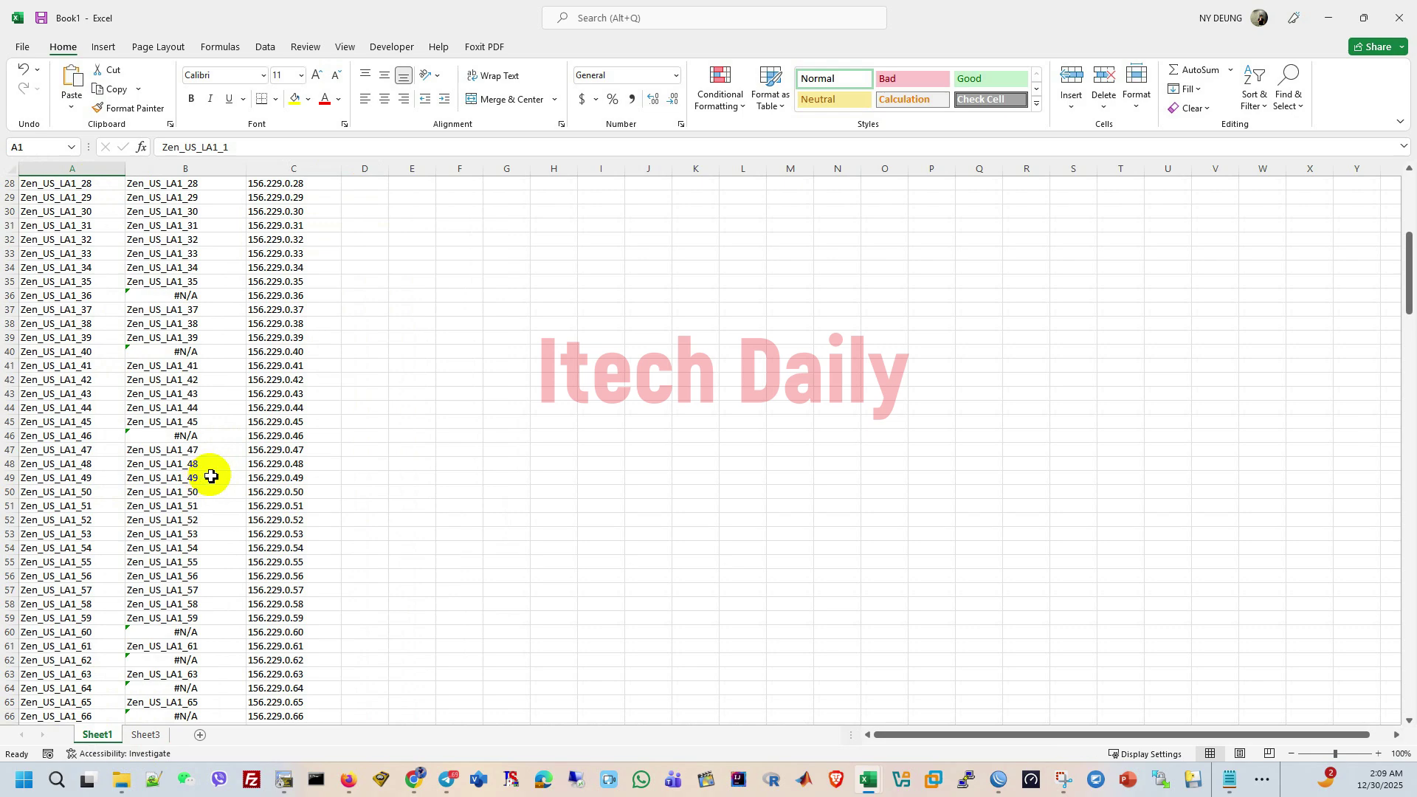
pyautogui.scroll(9, 212, 265)
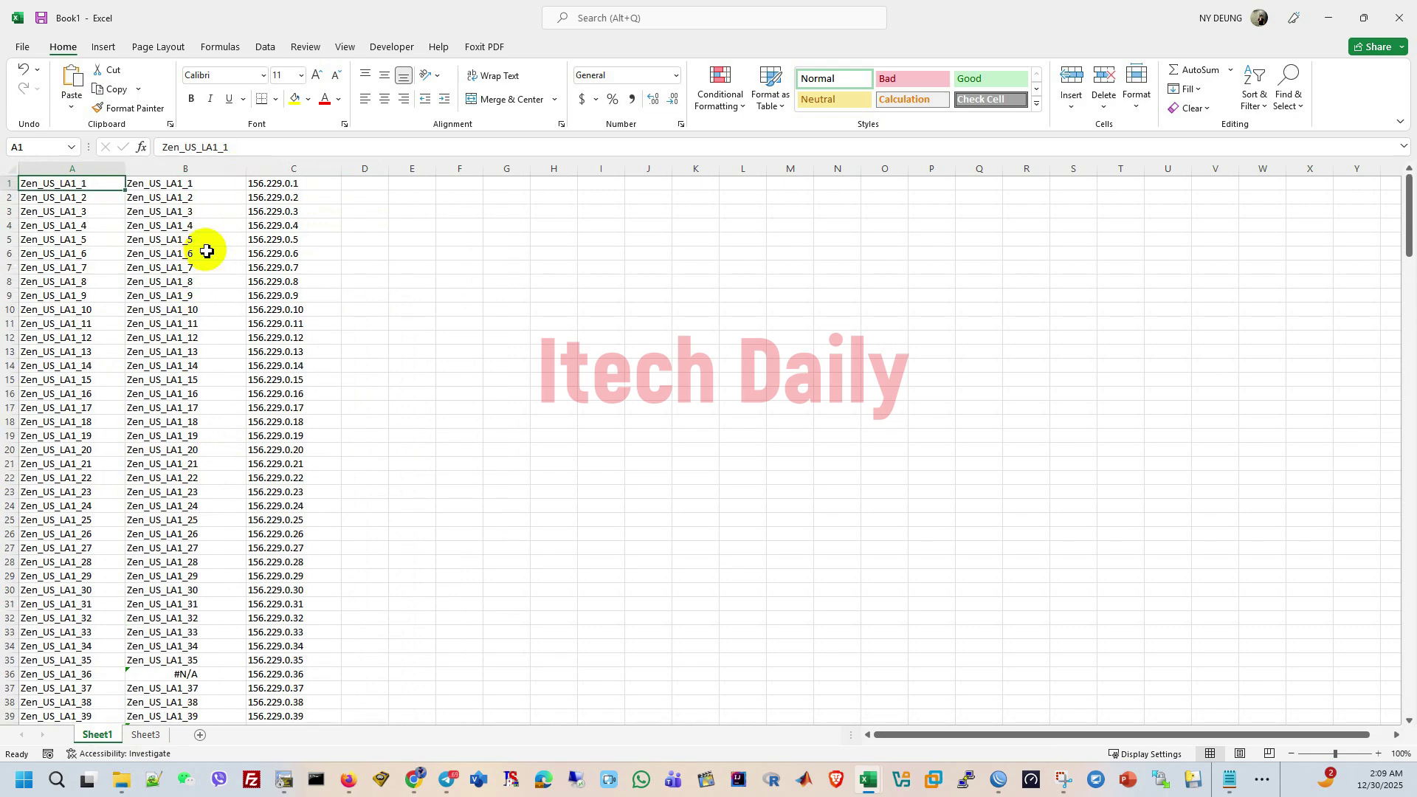
# Fill cells A1:B35 on Sheet1 with a light orange theme color to mark the matching names
pyautogui.moveTo(105, 183); pyautogui.dragTo(212, 657)
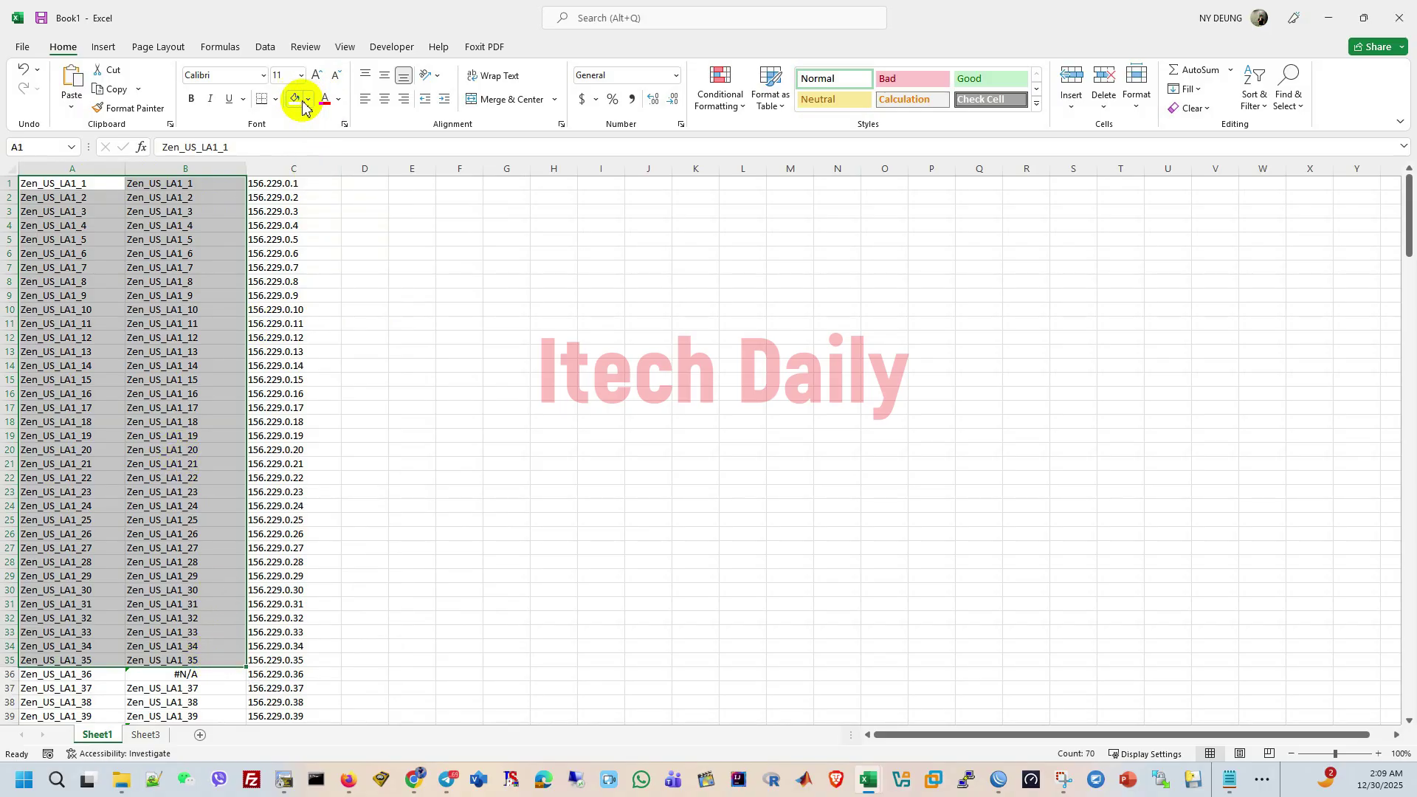
pyautogui.click(307, 102)
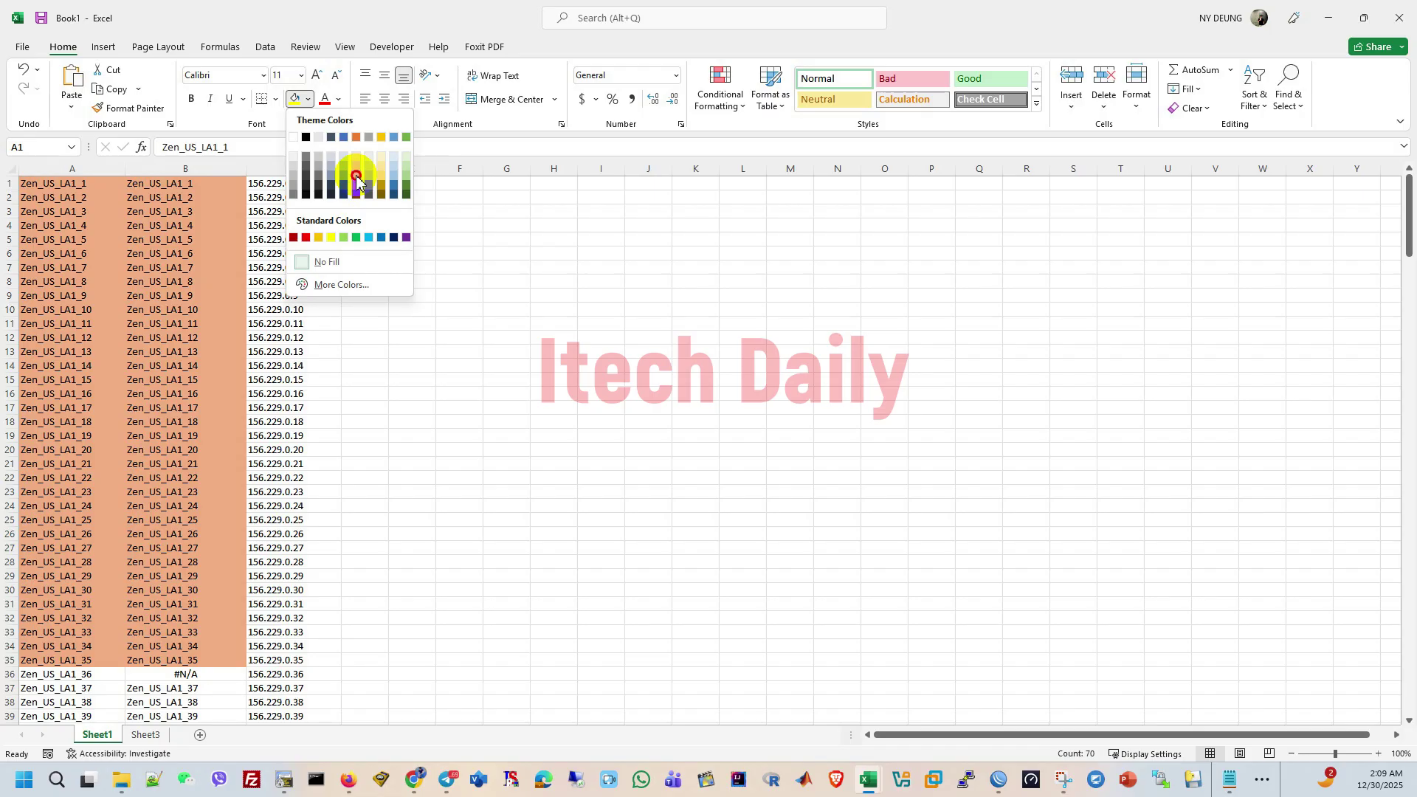
pyautogui.click(357, 182)
pyautogui.scroll(-7, 445, 480)
pyautogui.click(447, 490)
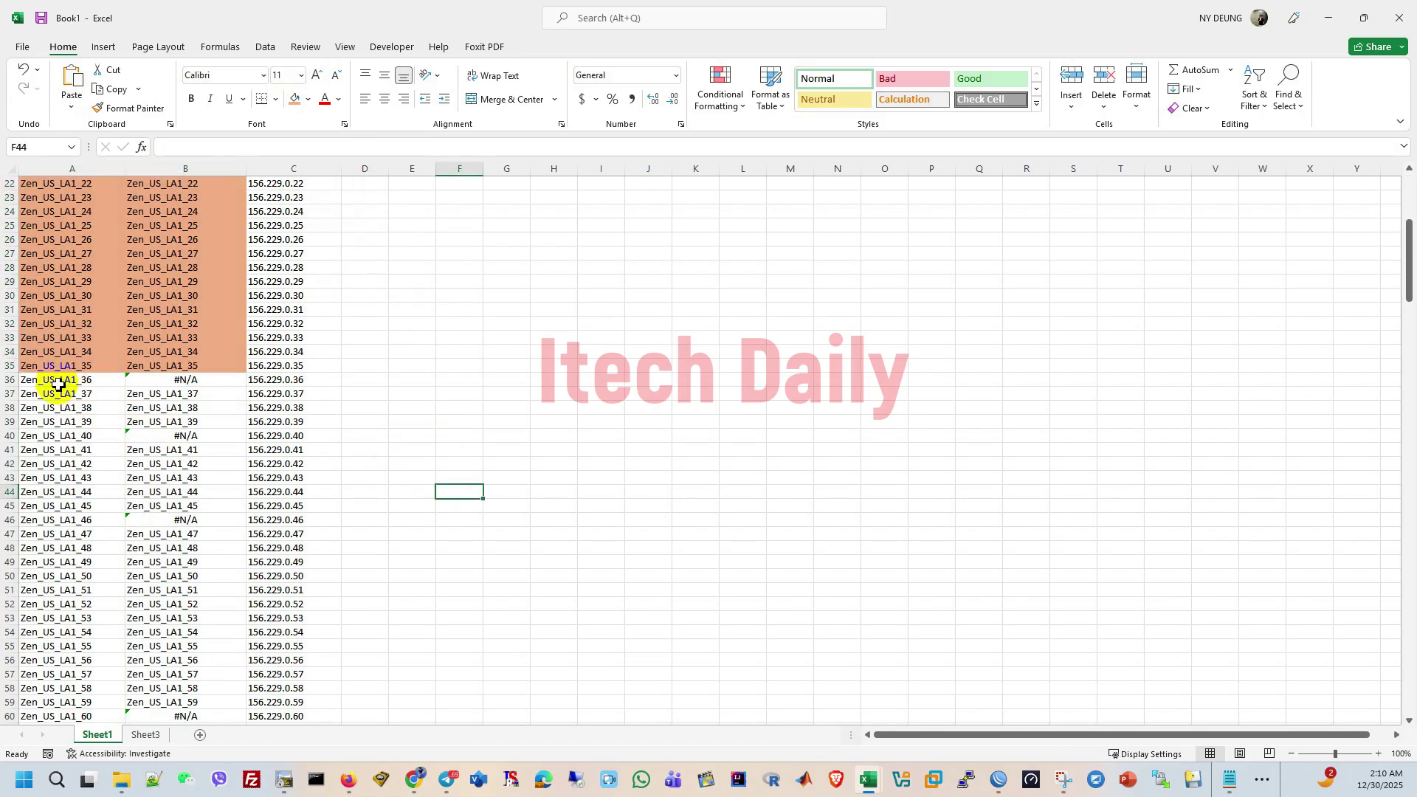
# Fill the matching rows A37:B39, A41:B45 and A47:B59 on Sheet1 with the same light orange color
pyautogui.moveTo(58, 383); pyautogui.dragTo(168, 380)
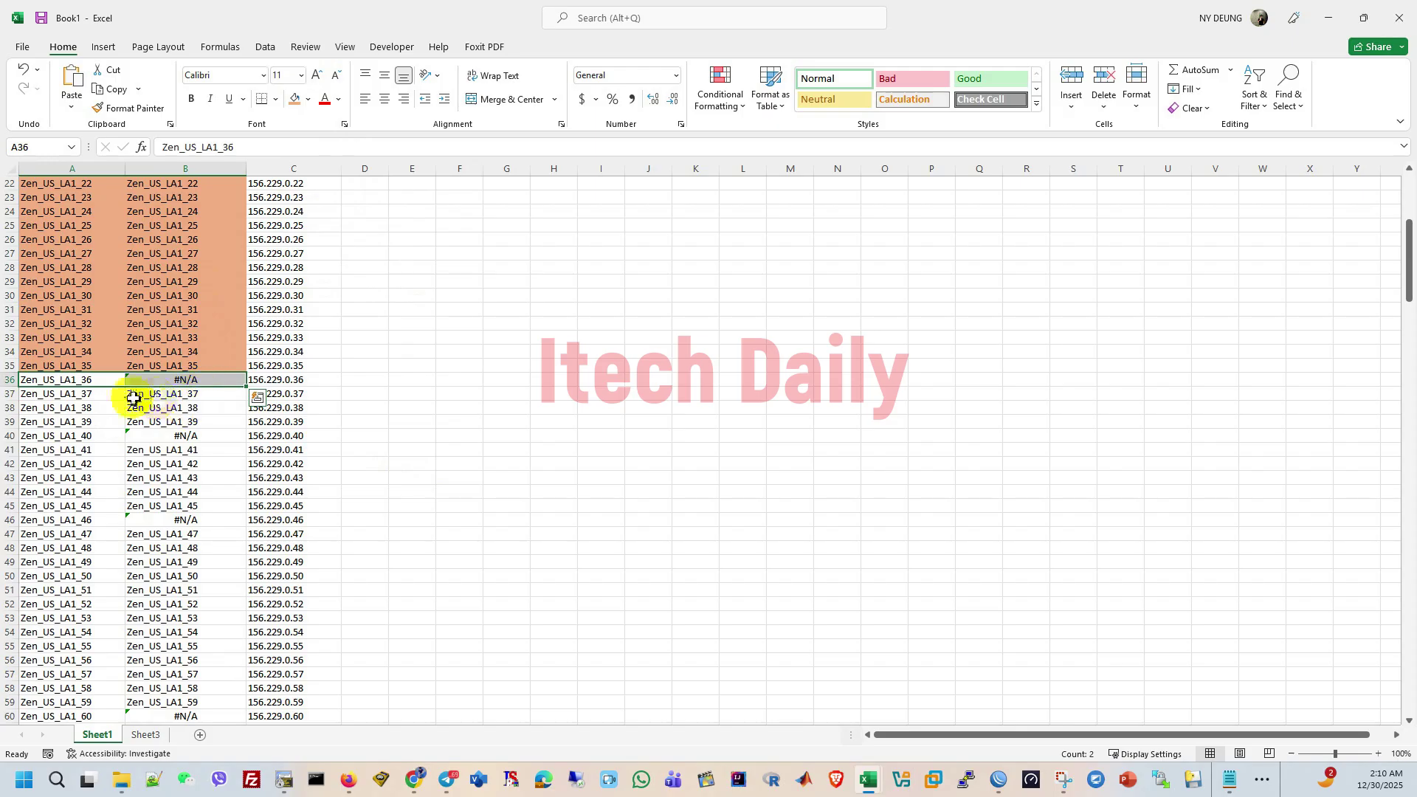
pyautogui.moveTo(54, 397); pyautogui.dragTo(213, 421)
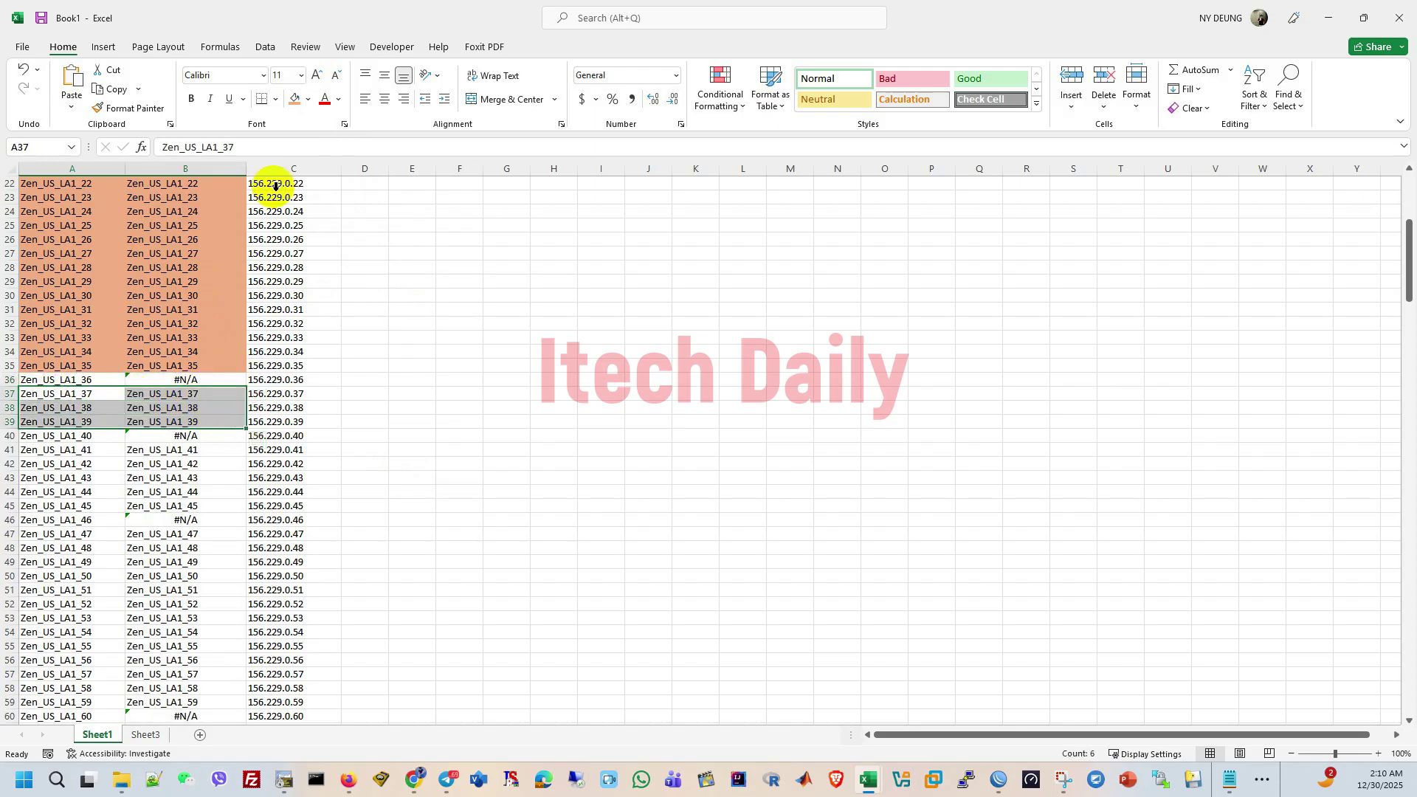
pyautogui.click(296, 99)
pyautogui.scroll(-2, 340, 403)
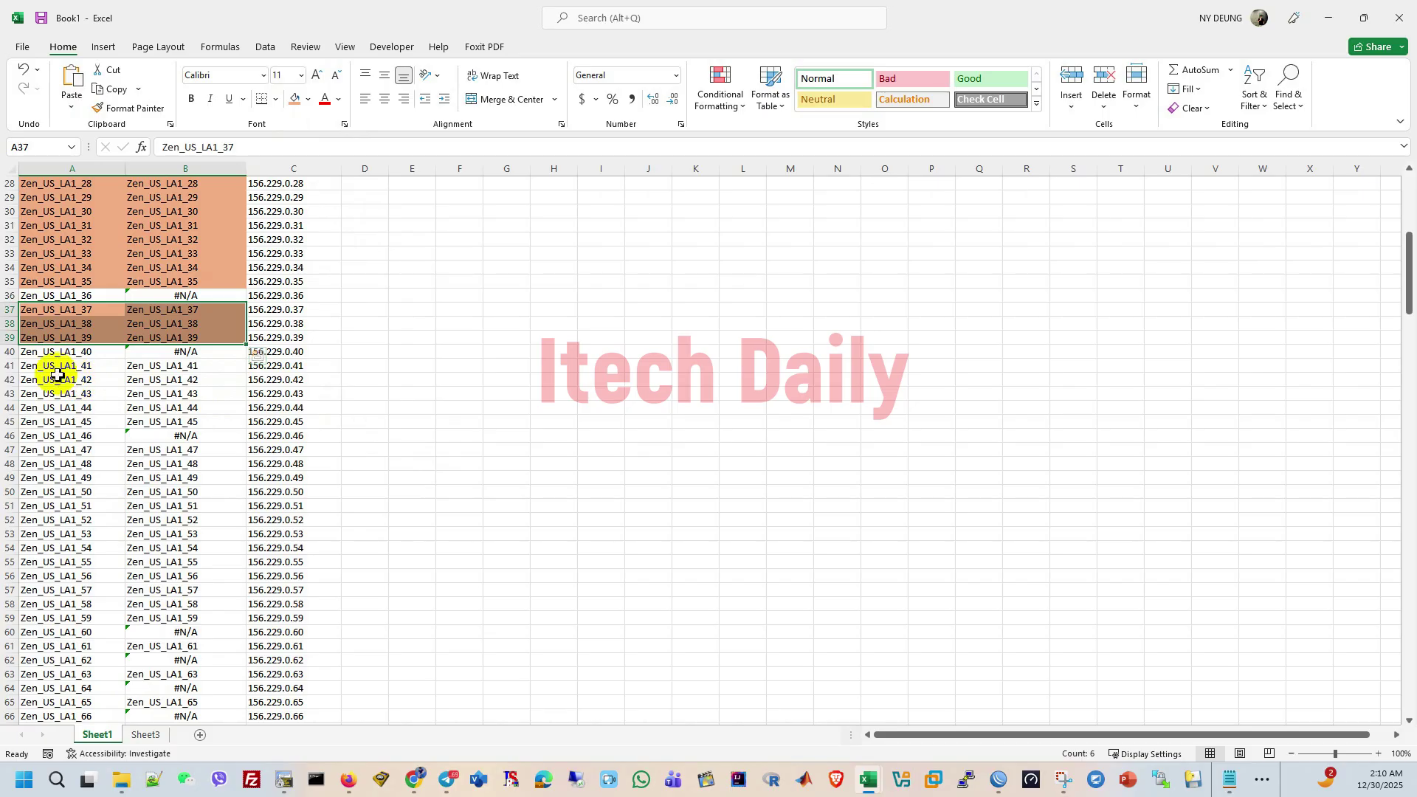
pyautogui.moveTo(47, 373); pyautogui.dragTo(198, 419)
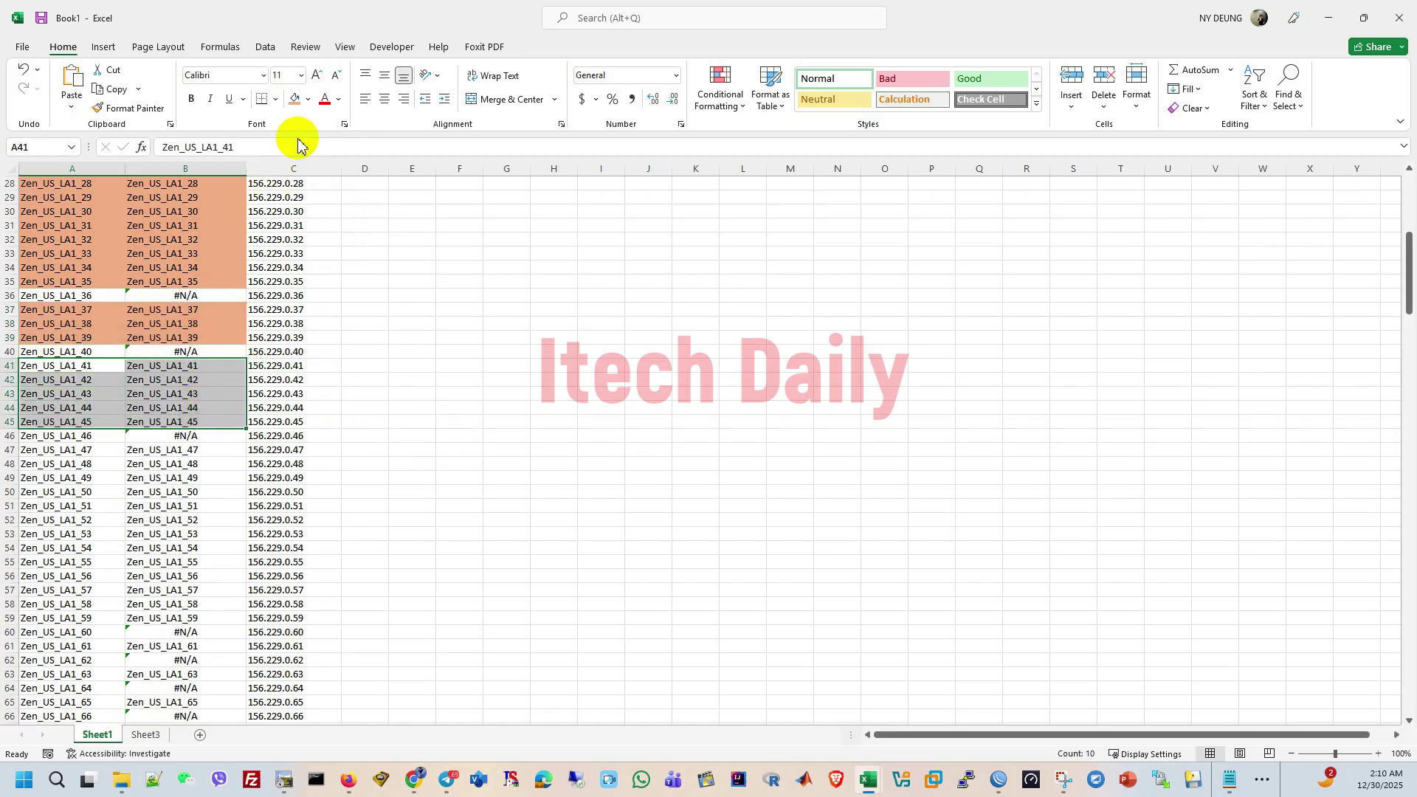
pyautogui.click(293, 99)
pyautogui.moveTo(46, 463); pyautogui.dragTo(219, 618)
pyautogui.click(294, 99)
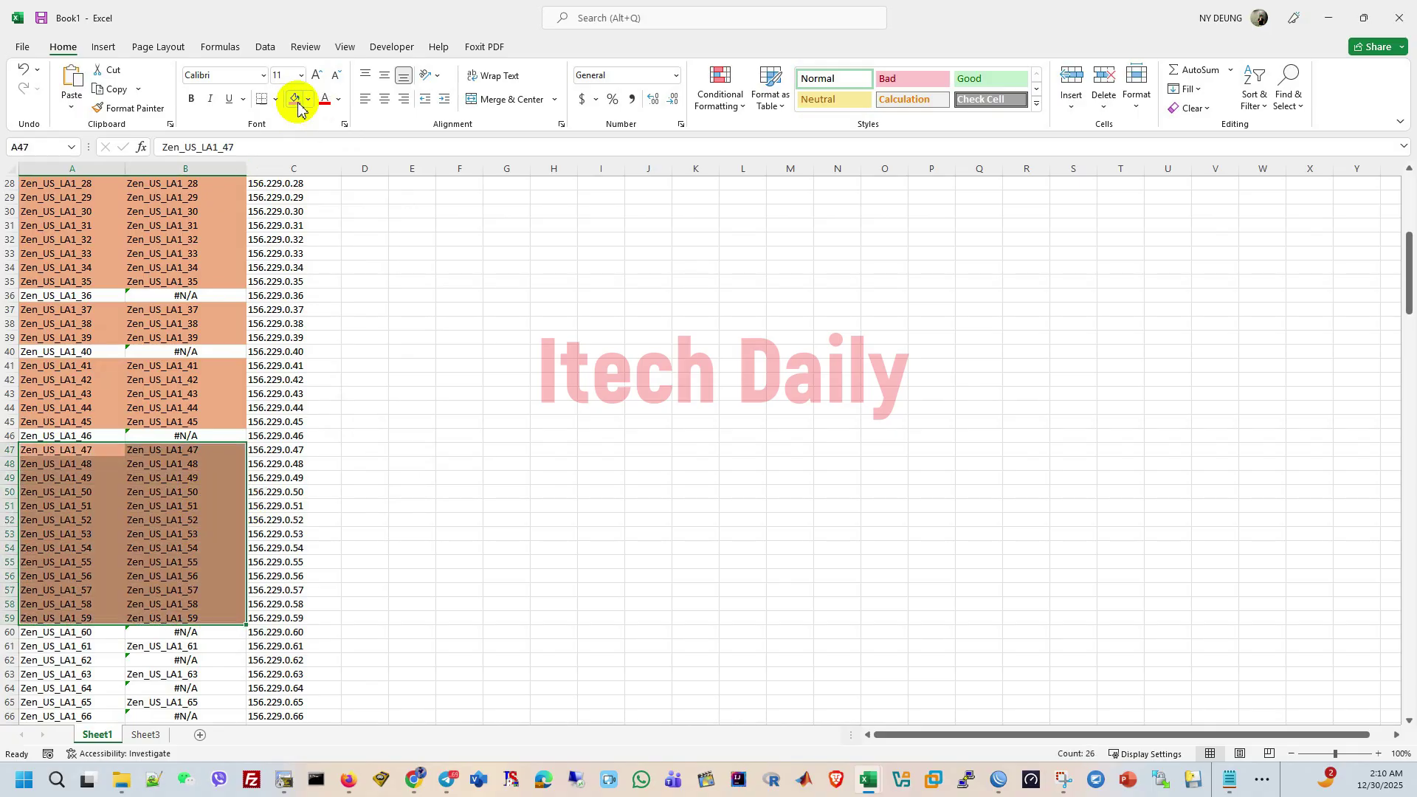
# Turn on filtering for columns A to C of Sheet1
pyautogui.scroll(-8, 373, 485)
pyautogui.scroll(-20, 309, 507)
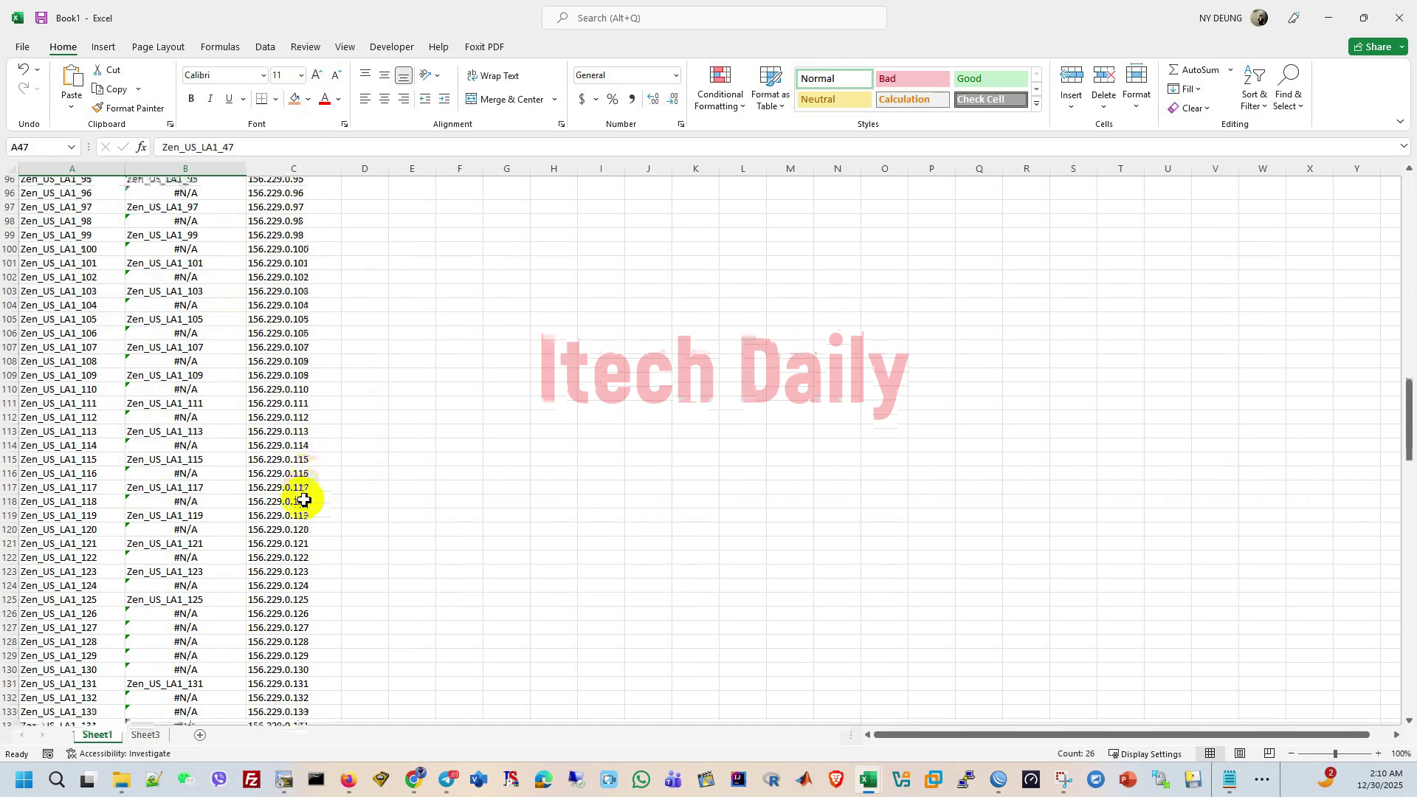
pyautogui.scroll(10, 277, 413)
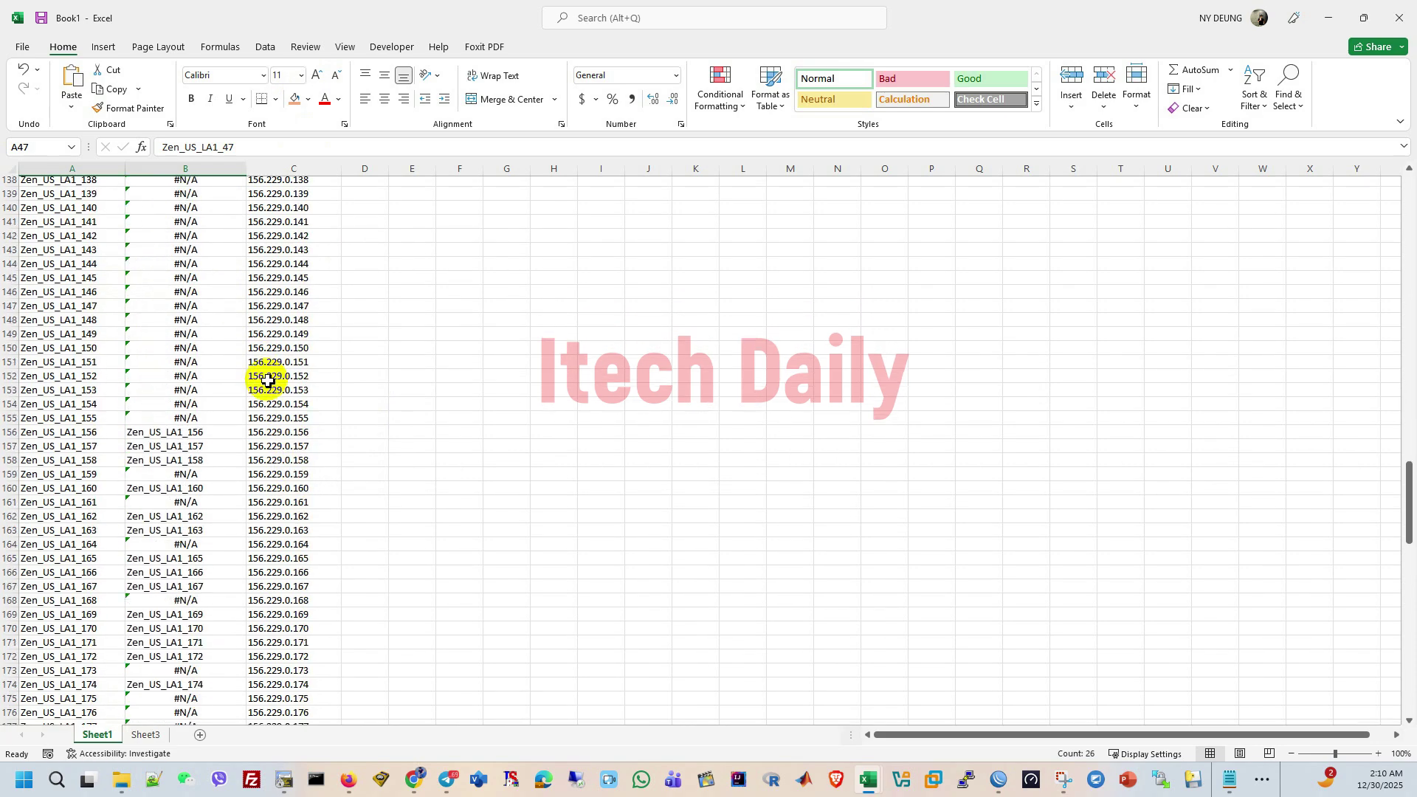
pyautogui.moveTo(1408, 490); pyautogui.dragTo(1413, 96)
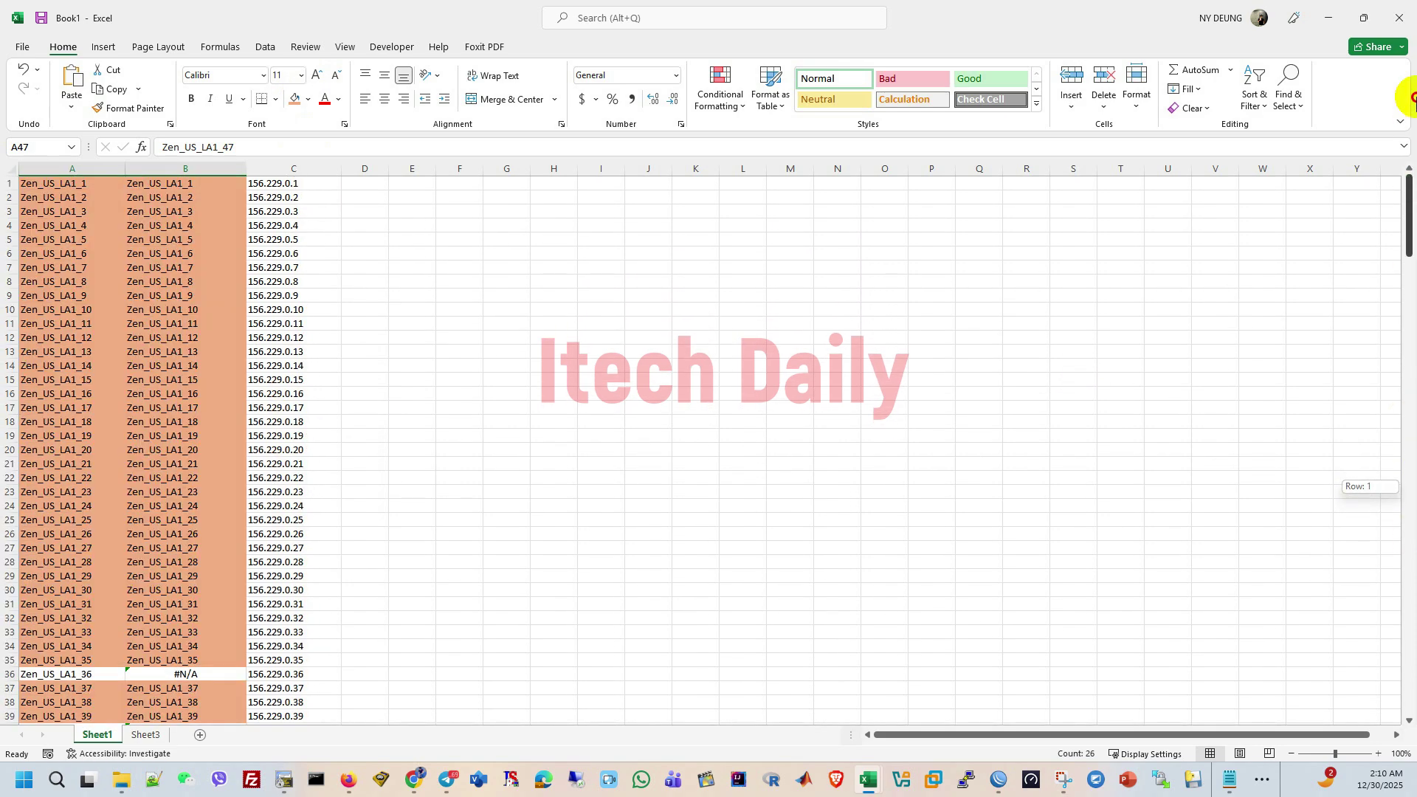
pyautogui.click(58, 164)
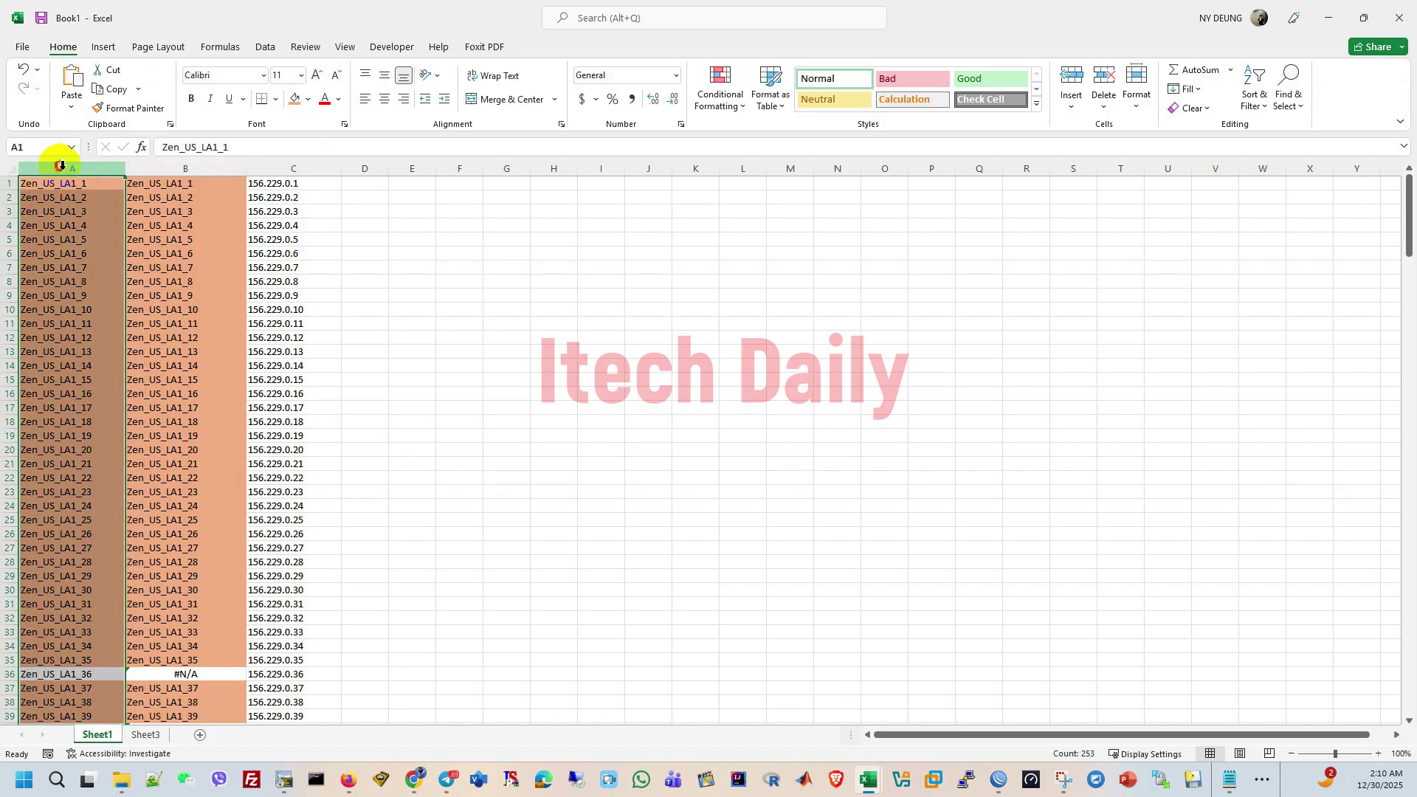
pyautogui.moveTo(60, 165); pyautogui.dragTo(277, 168)
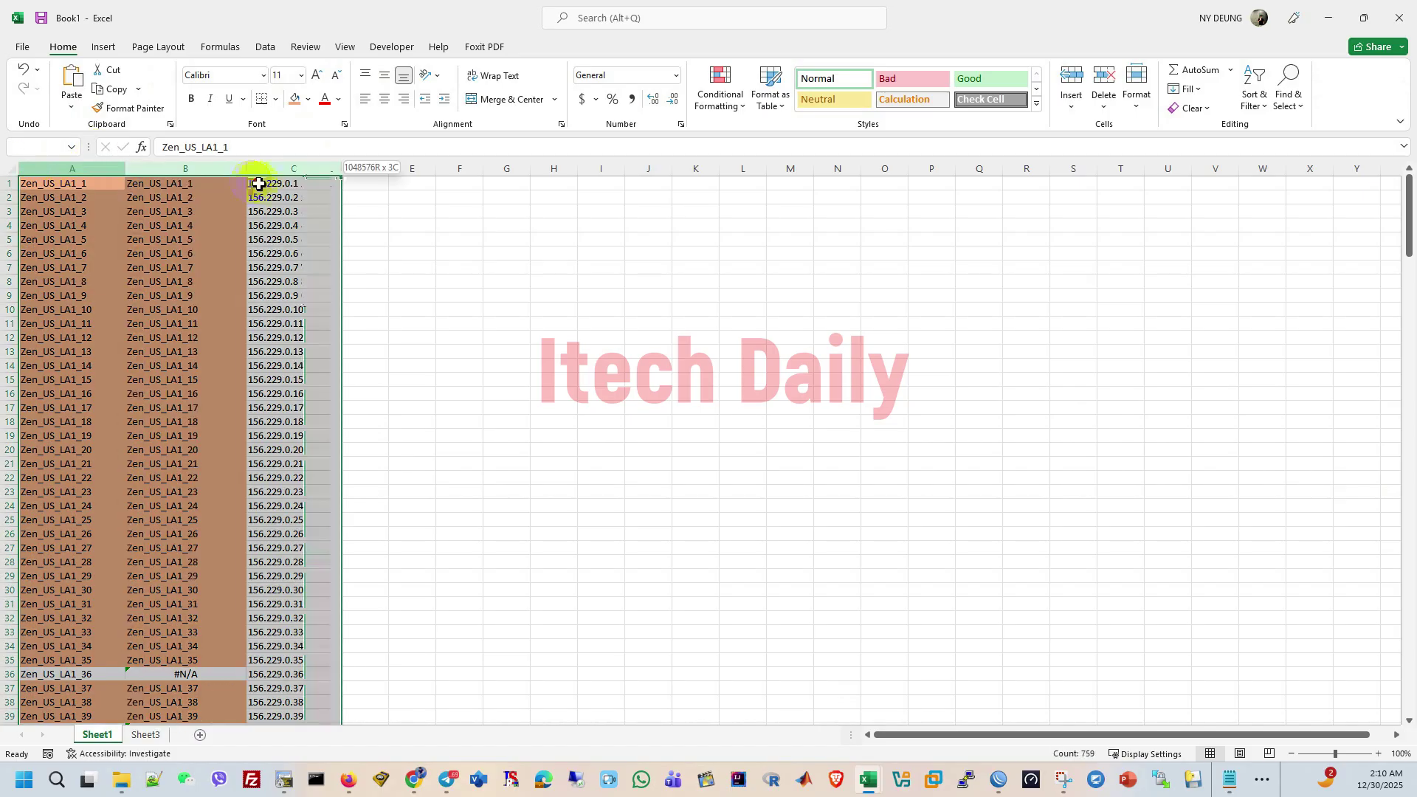
pyautogui.click(1260, 116)
pyautogui.click(1275, 192)
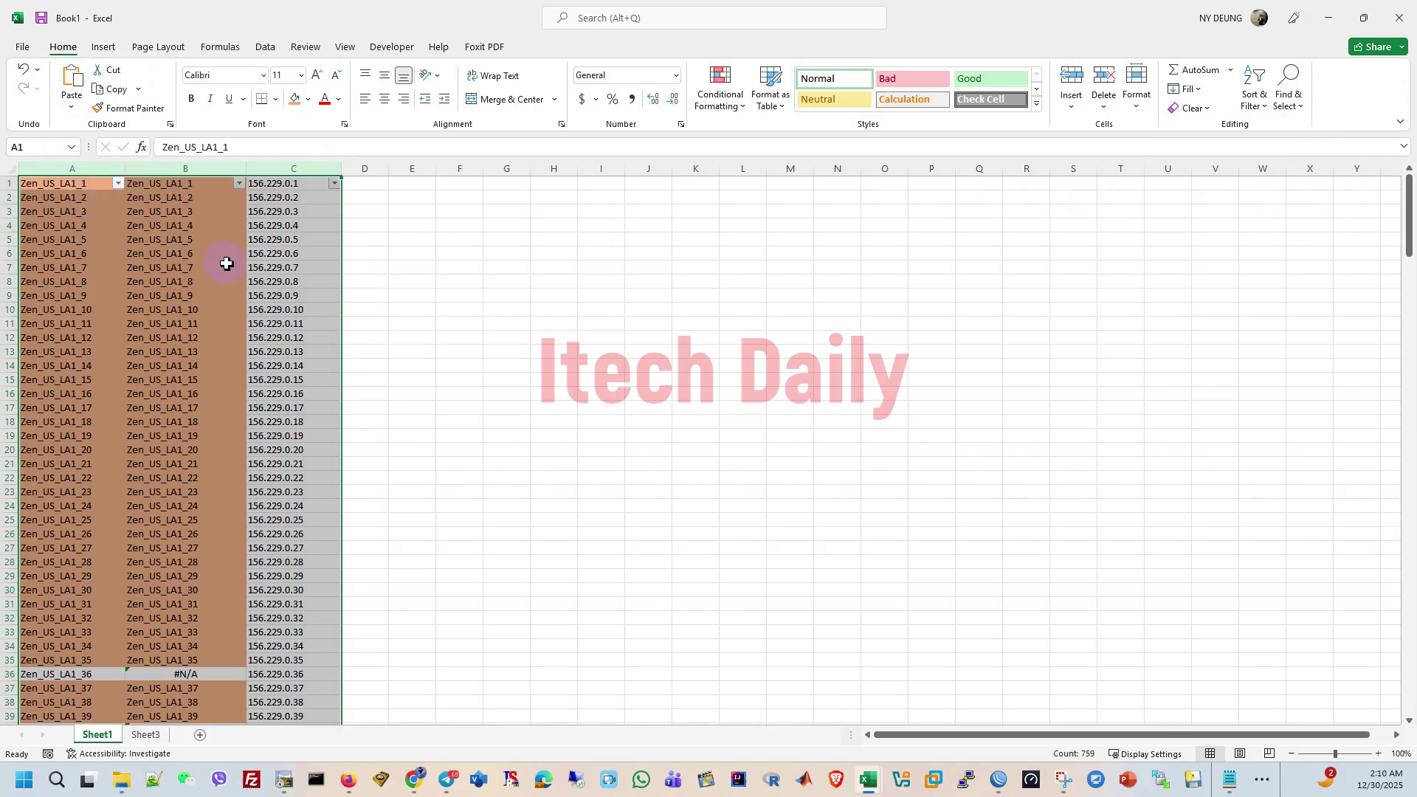
# Filter column B to show only the #N/A entries
pyautogui.scroll(-8, 235, 303)
pyautogui.scroll(8, 232, 309)
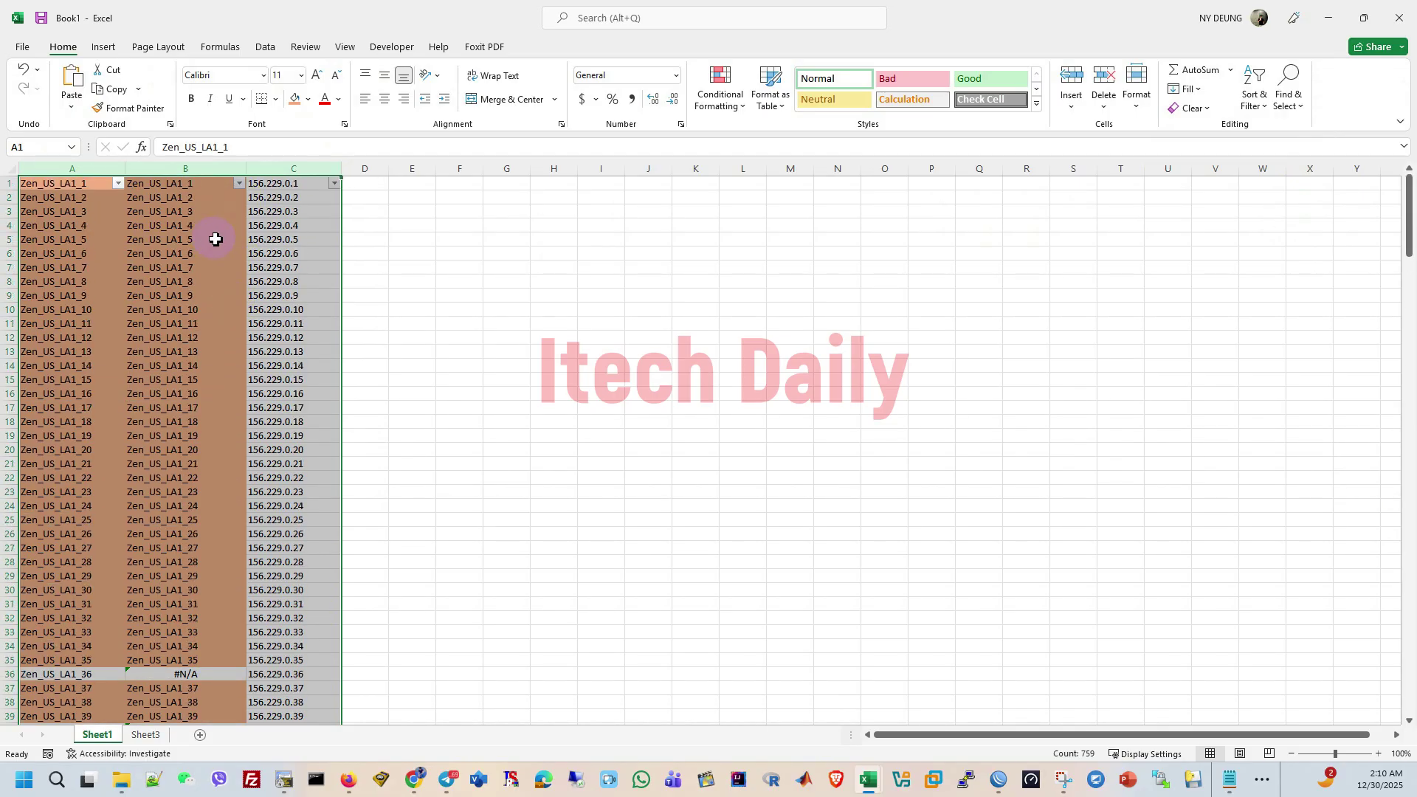
pyautogui.click(239, 183)
pyautogui.scroll(-20, 162, 405)
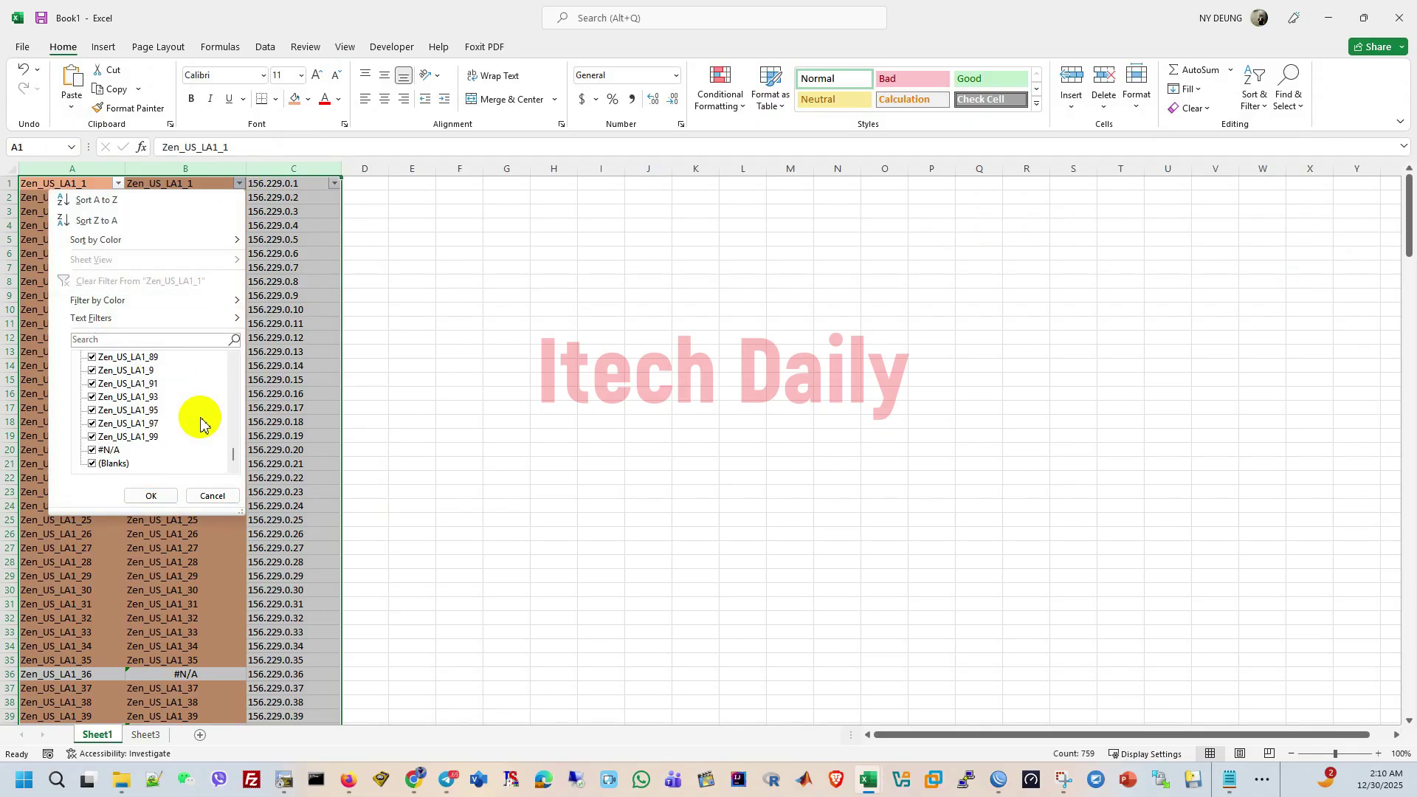
pyautogui.scroll(10, 201, 421)
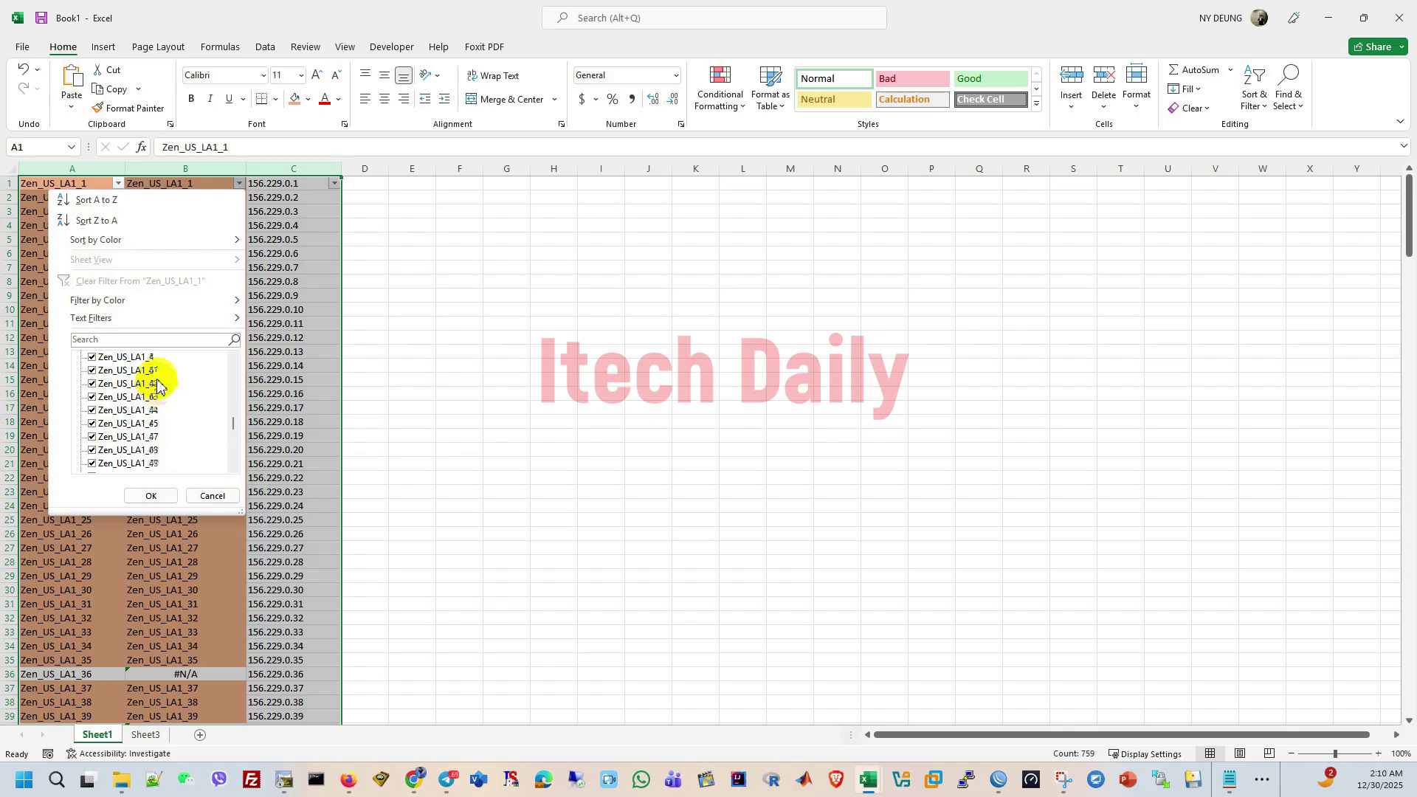
pyautogui.scroll(2, 141, 378)
pyautogui.click(94, 360)
pyautogui.scroll(-13, 221, 413)
pyautogui.moveTo(236, 397); pyautogui.dragTo(234, 494)
pyautogui.click(93, 450)
pyautogui.click(150, 495)
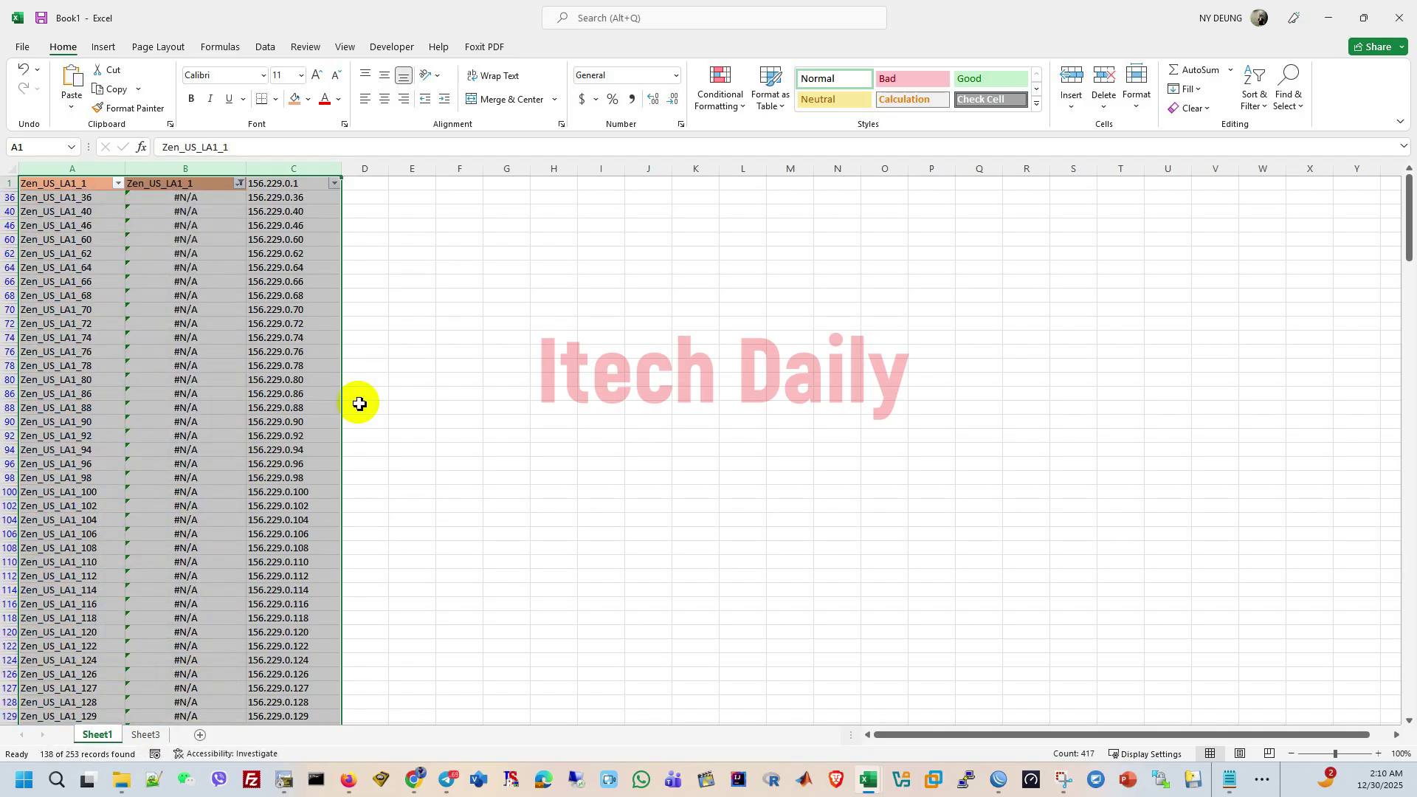
# Examine the filtered Sheet1 rows to review which proxy names and IP addresses are missing from Sheet3
pyautogui.click(498, 393)
pyautogui.scroll(-8, 162, 391)
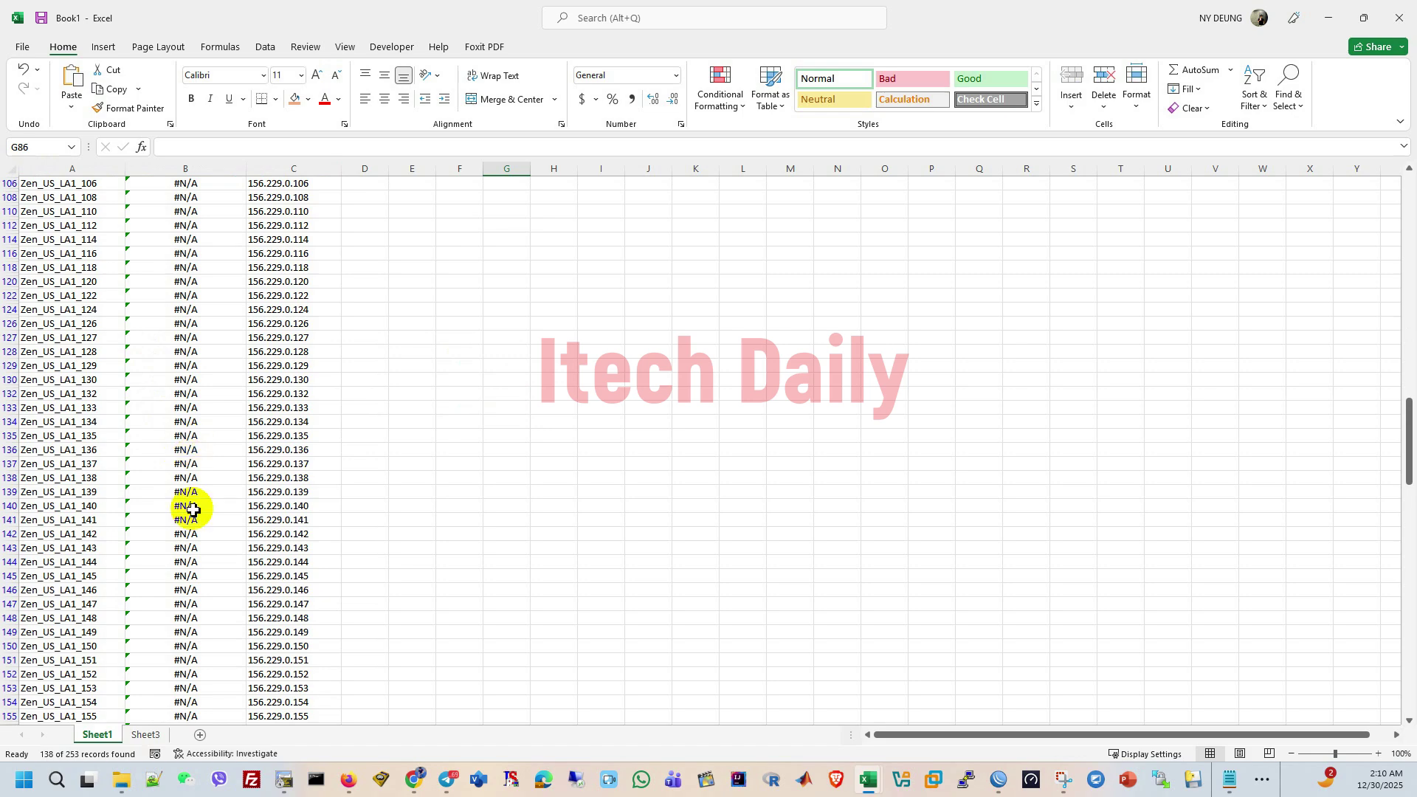
pyautogui.scroll(-20, 196, 628)
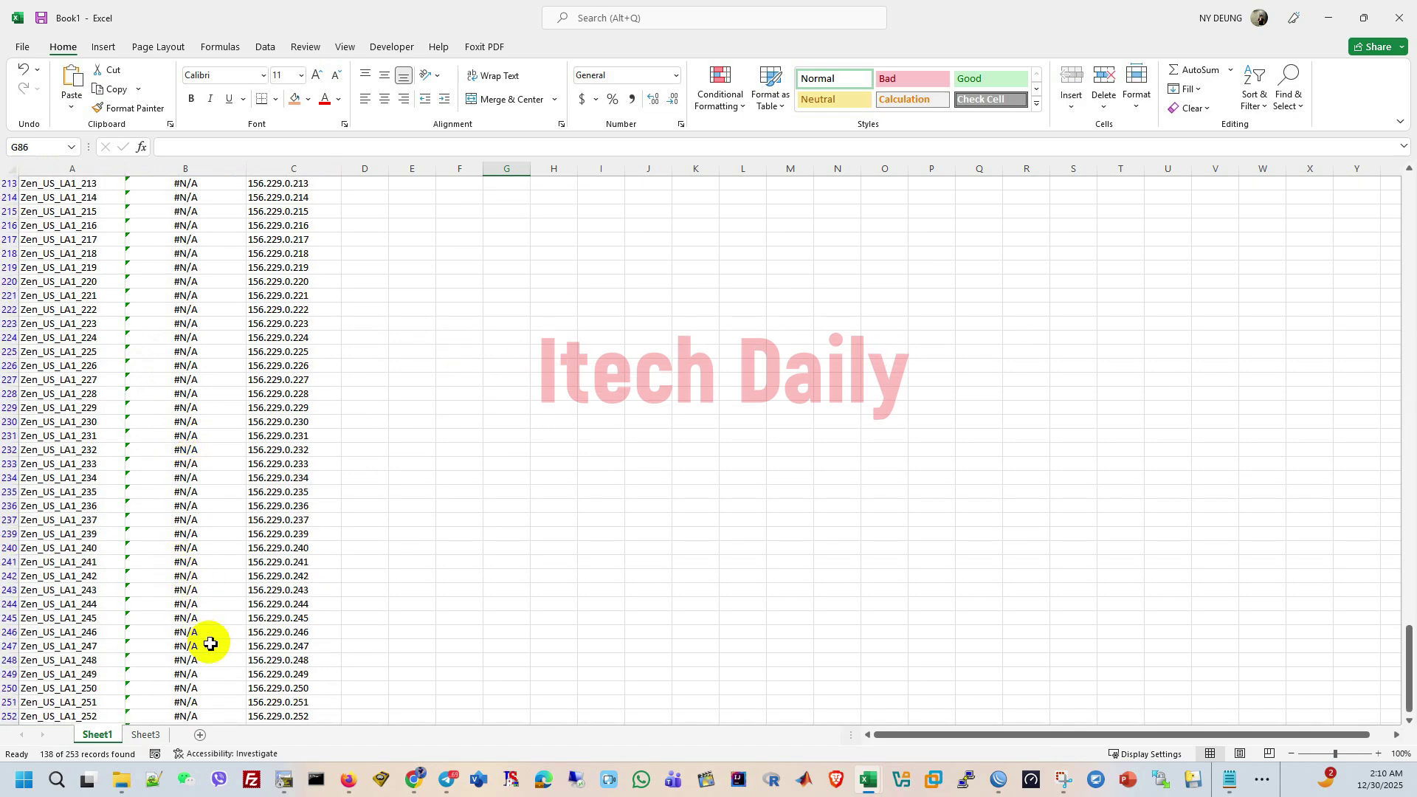
pyautogui.scroll(-5, 212, 644)
pyautogui.scroll(20, 245, 470)
pyautogui.scroll(12, 249, 470)
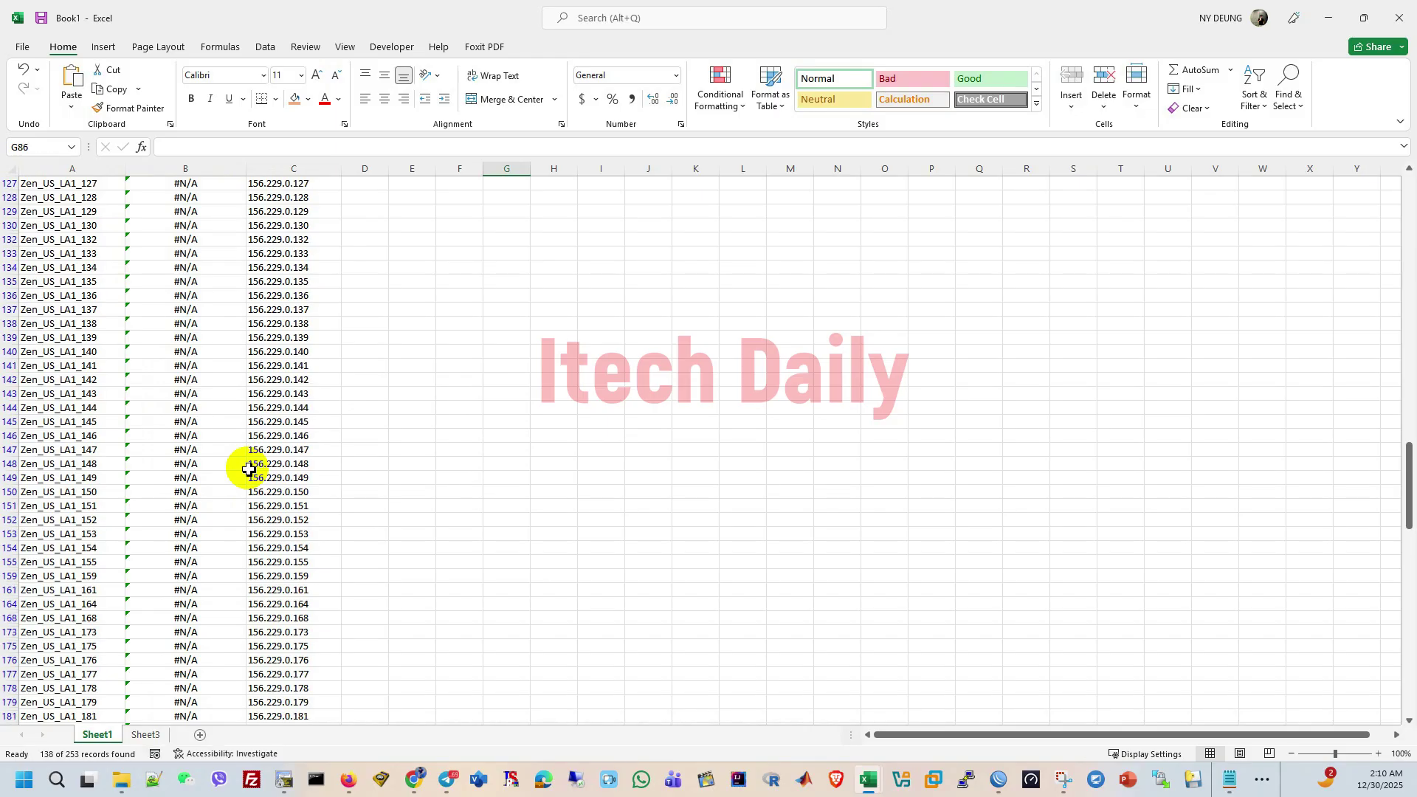
pyautogui.scroll(13, 249, 470)
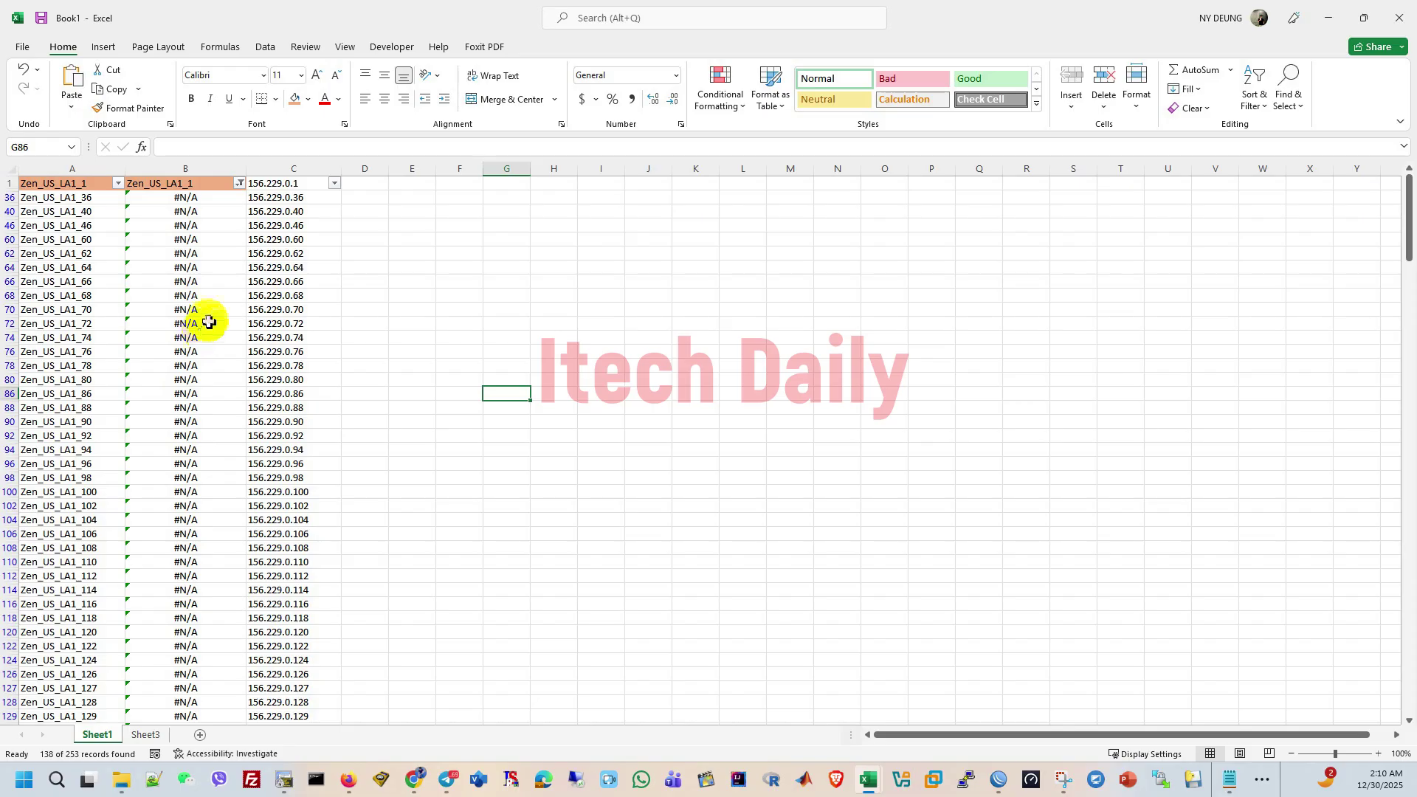
pyautogui.scroll(-1, 209, 287)
pyautogui.scroll(1, 206, 300)
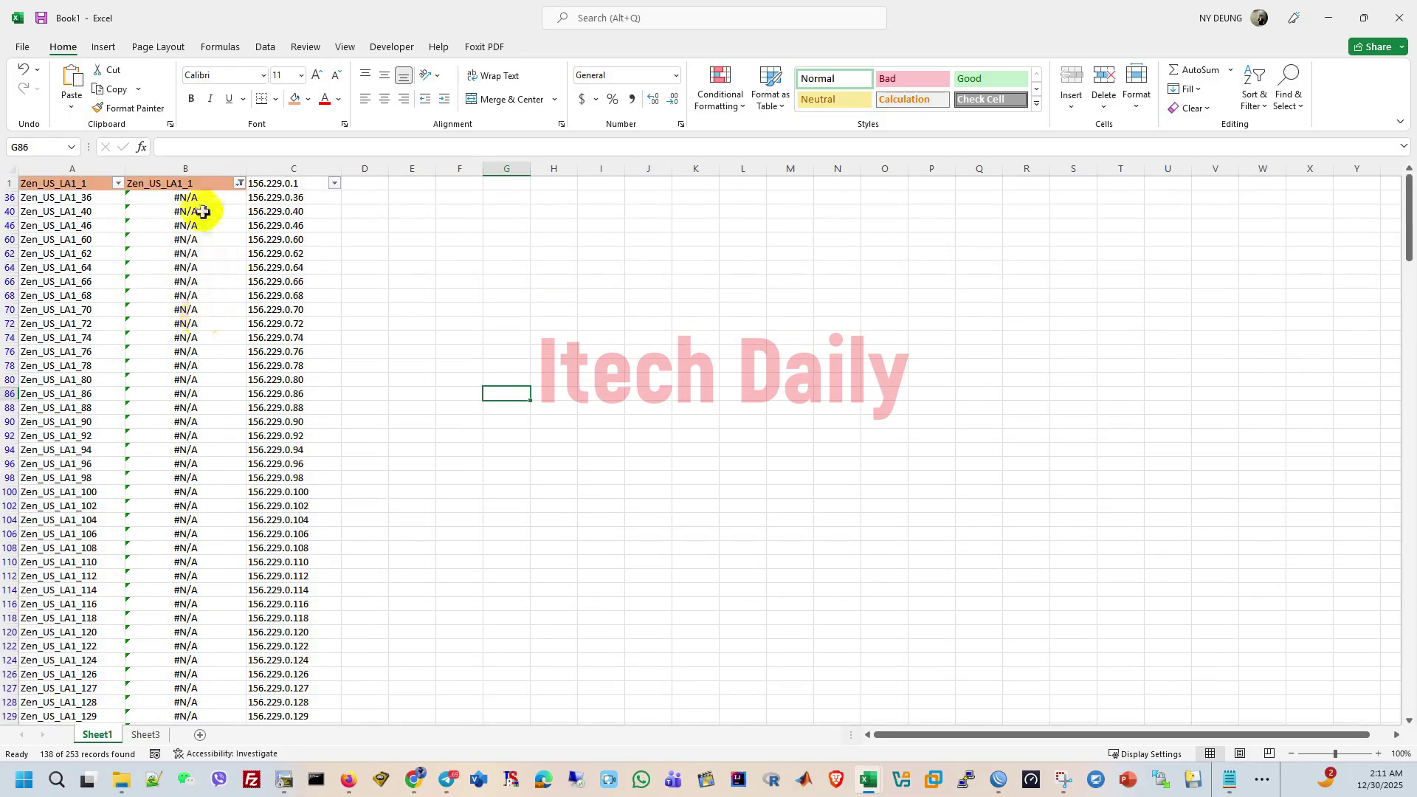
pyautogui.moveTo(88, 211); pyautogui.dragTo(316, 591)
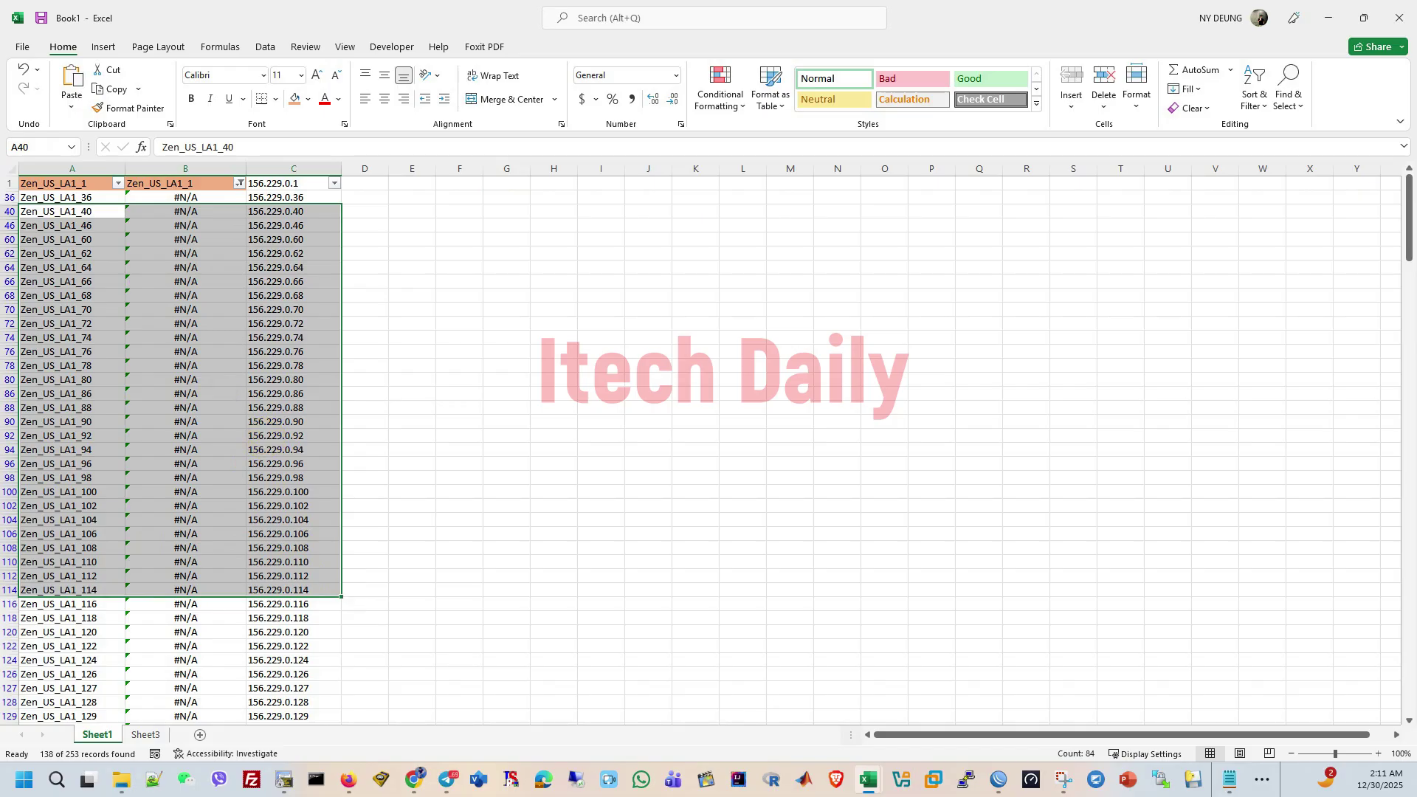
pyautogui.click(648, 337)
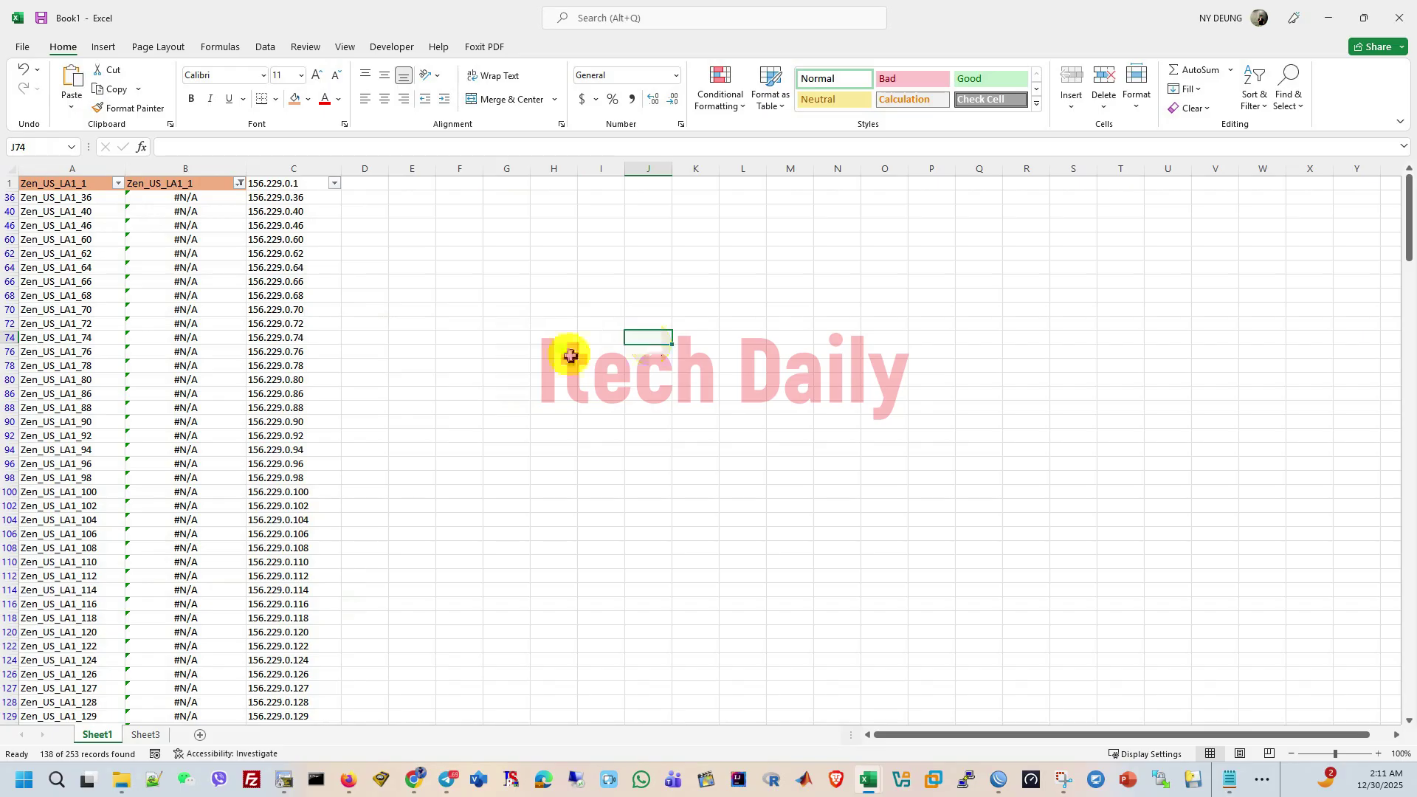
pyautogui.scroll(-2, 393, 392)
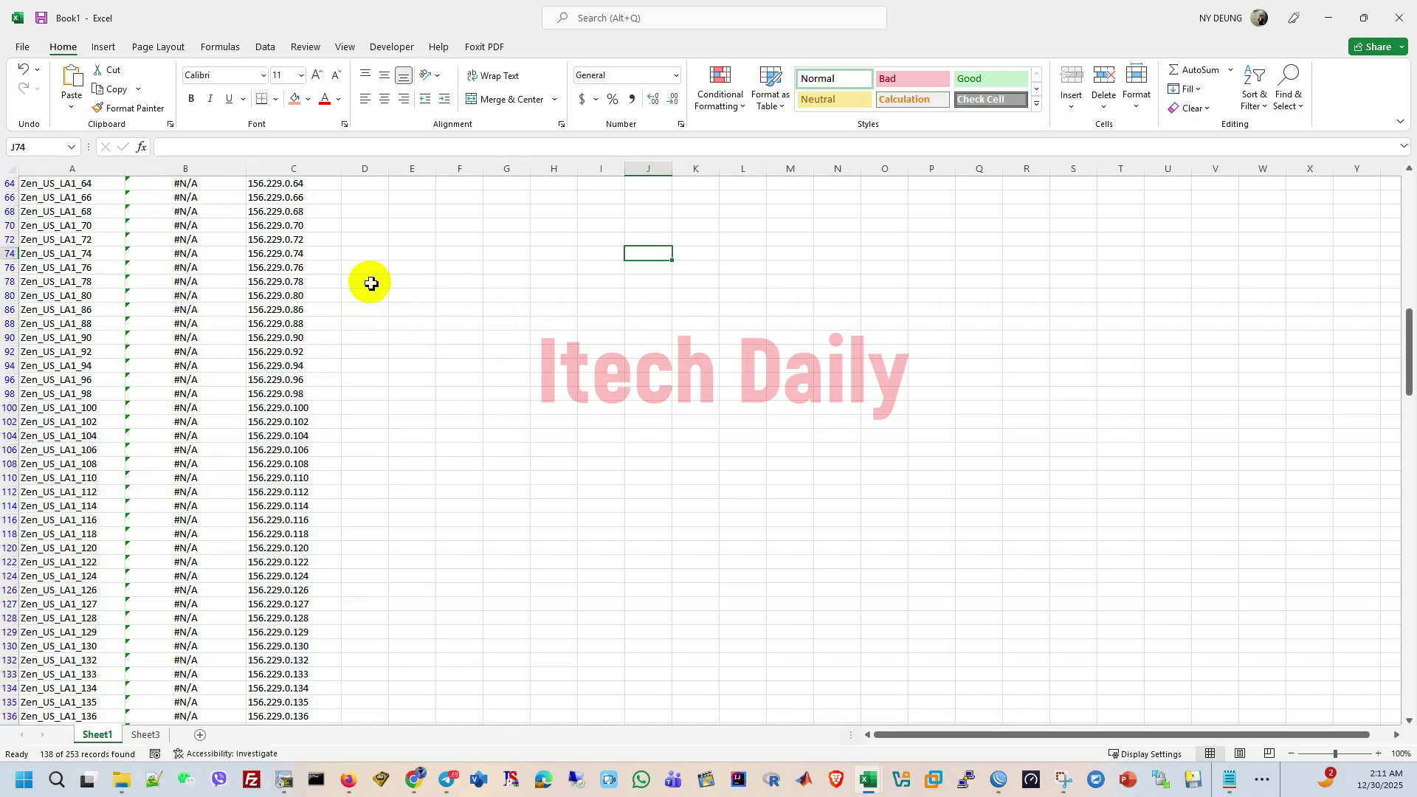
pyautogui.scroll(2, 377, 284)
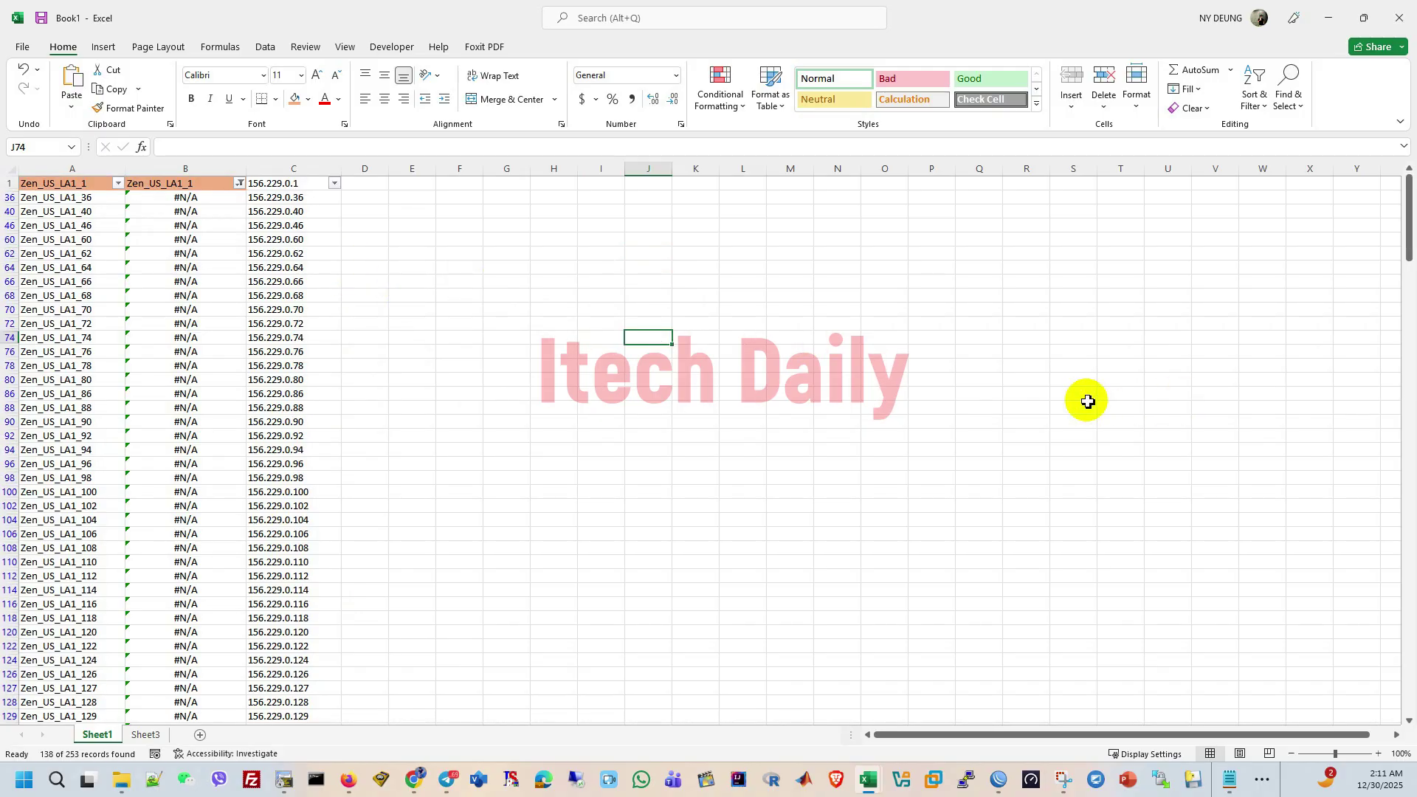
pyautogui.click(412, 253)
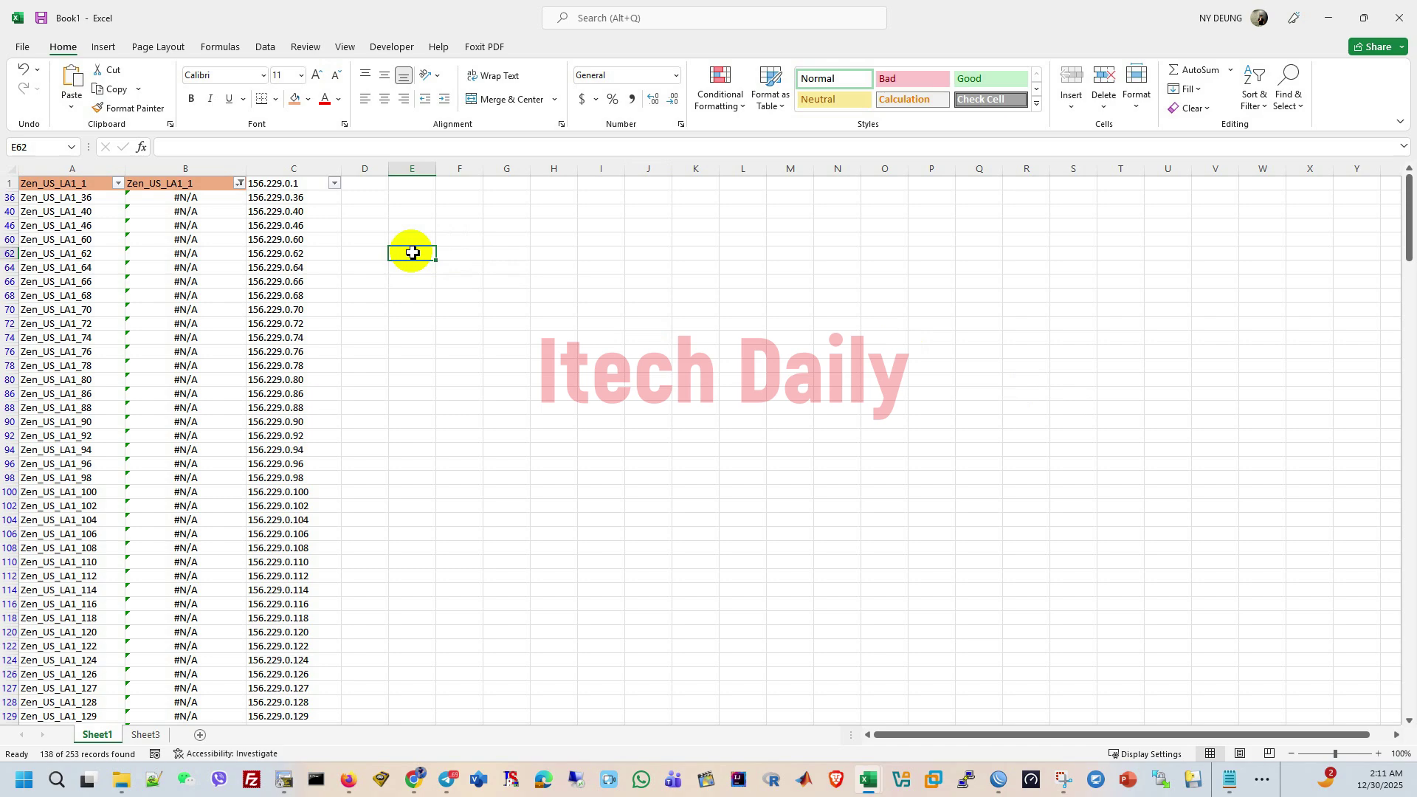